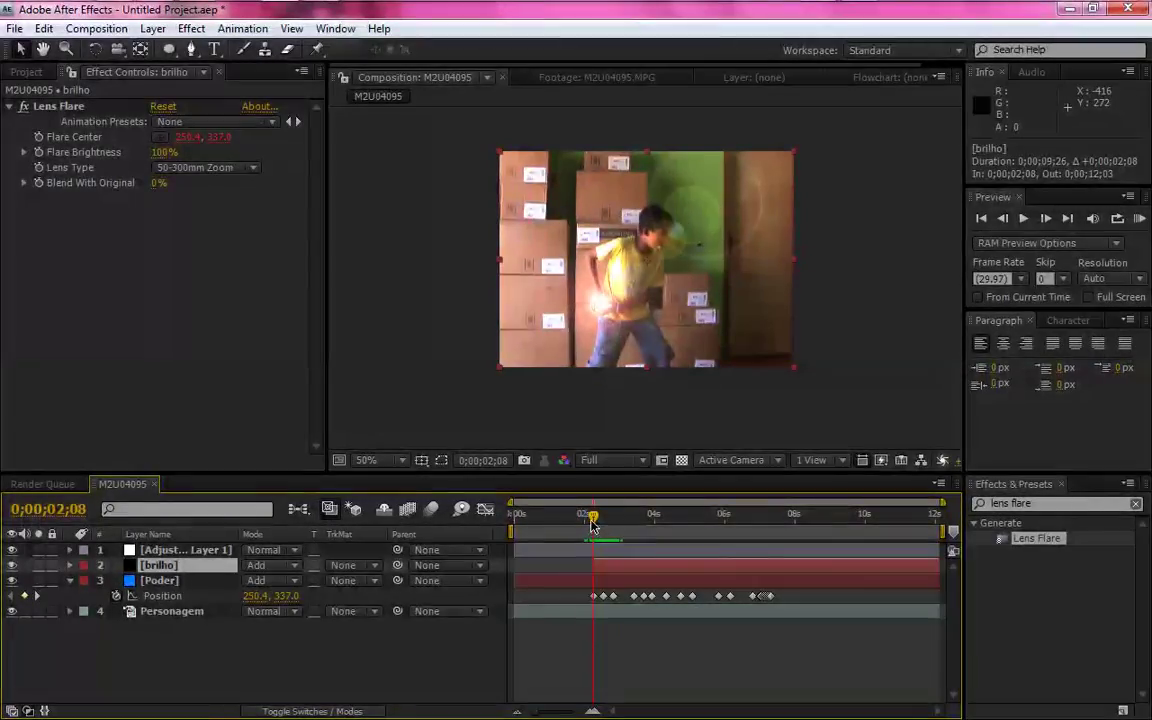
On the brilho layer's Lens Flare, enable keyframing for Flare Brightness at 0;00;02;08 and set it to 0%
scroll(570, 250, up, 1)
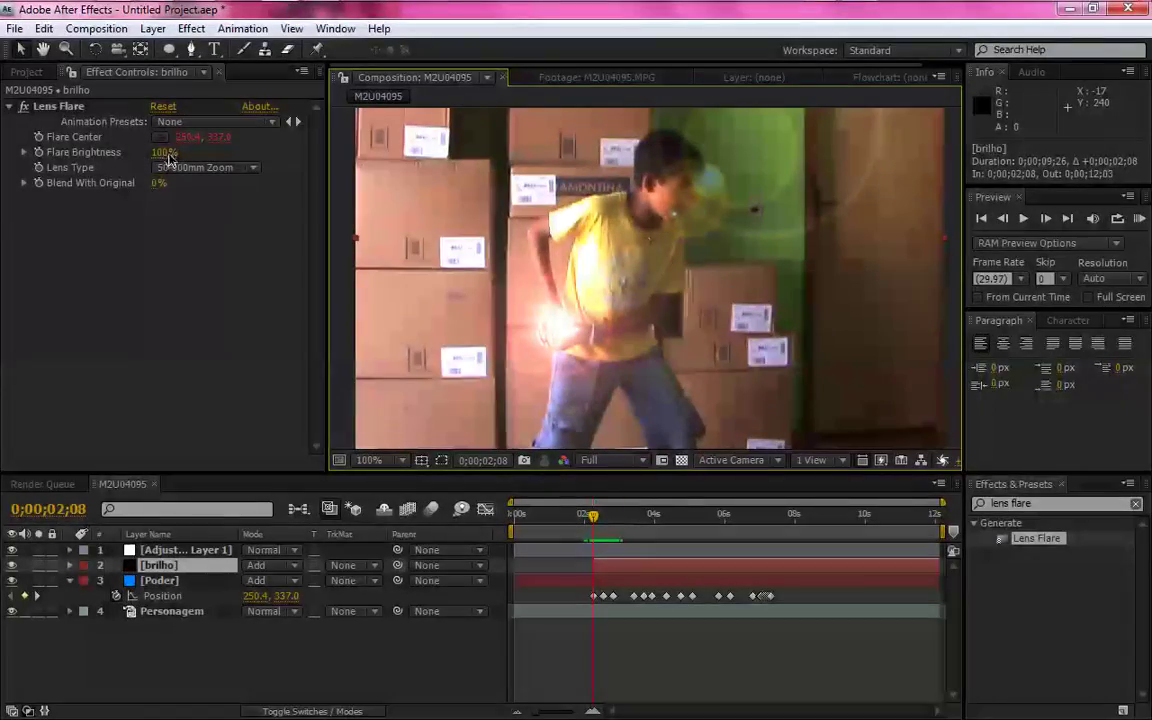
click(38, 152)
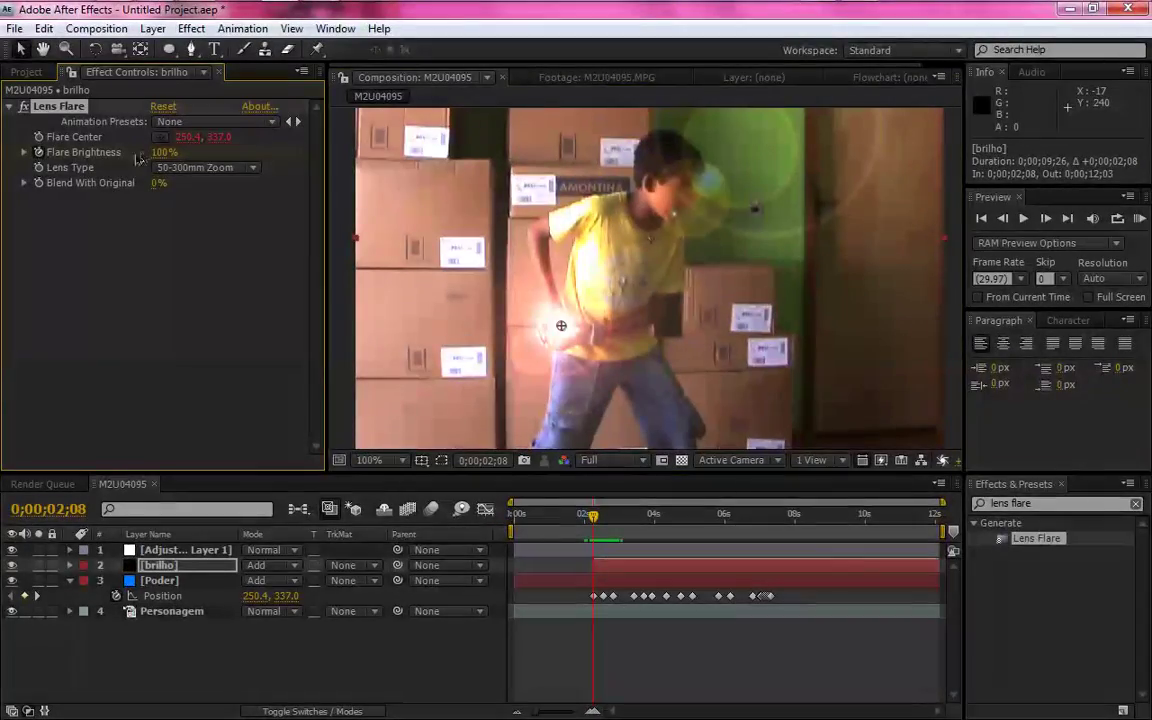
drag(165, 153, 12, 160)
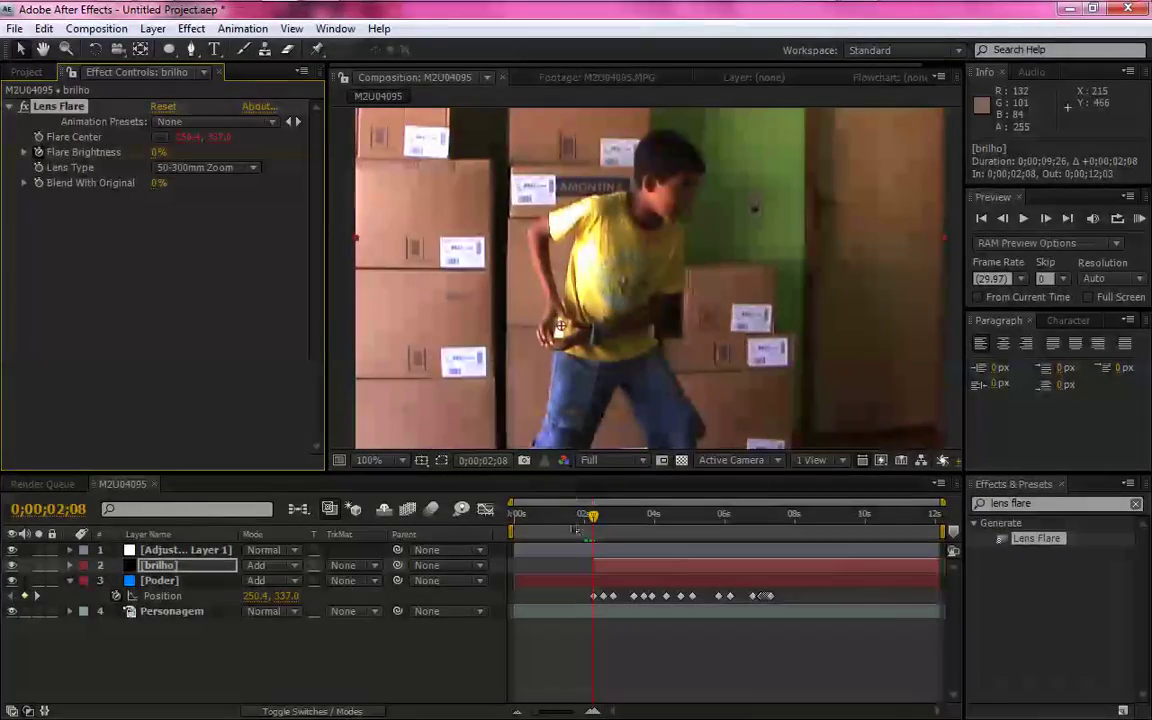
At 0;00;02;16, set the Lens Flare's Flare Brightness to 100% and preview the flare fading in
drag(592, 517, 603, 522)
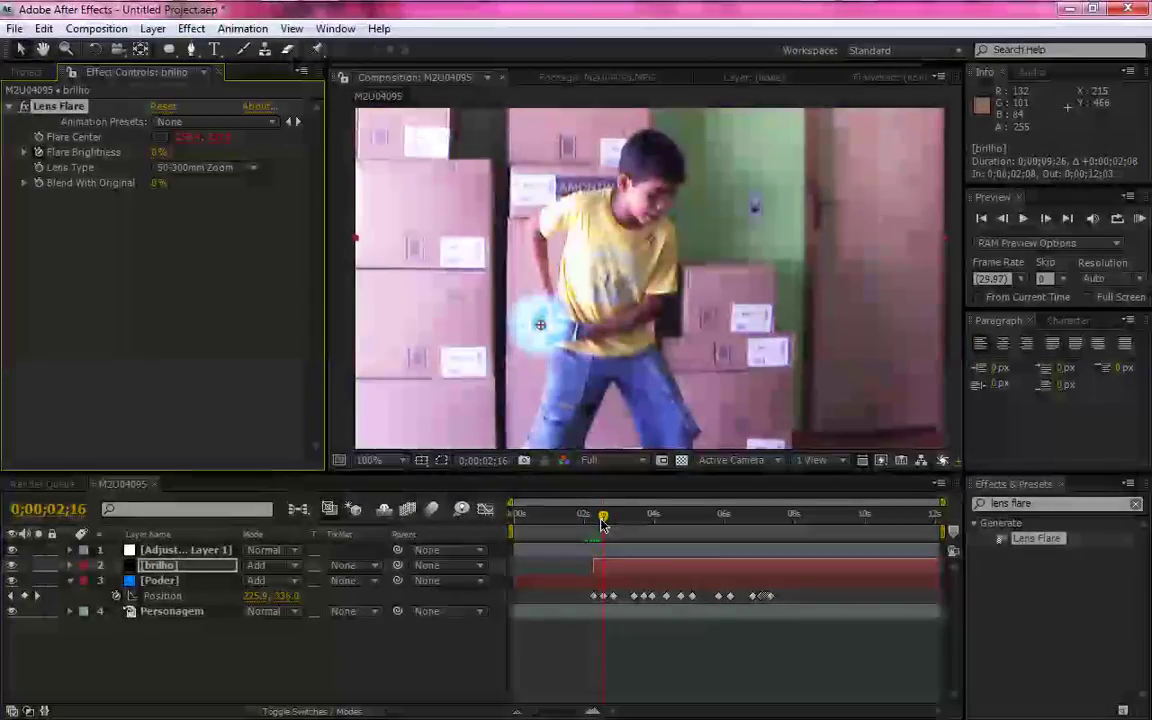
click(158, 152)
text(1)
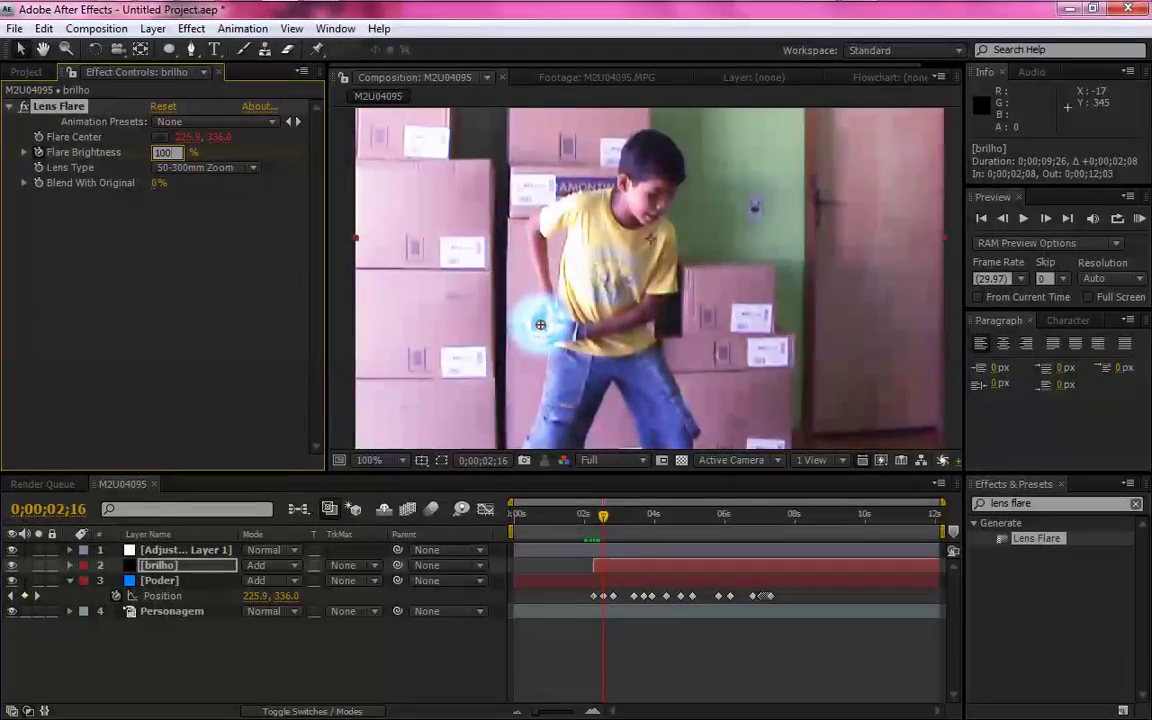
text(00)
key(Return)
scroll(610, 430, down, 2)
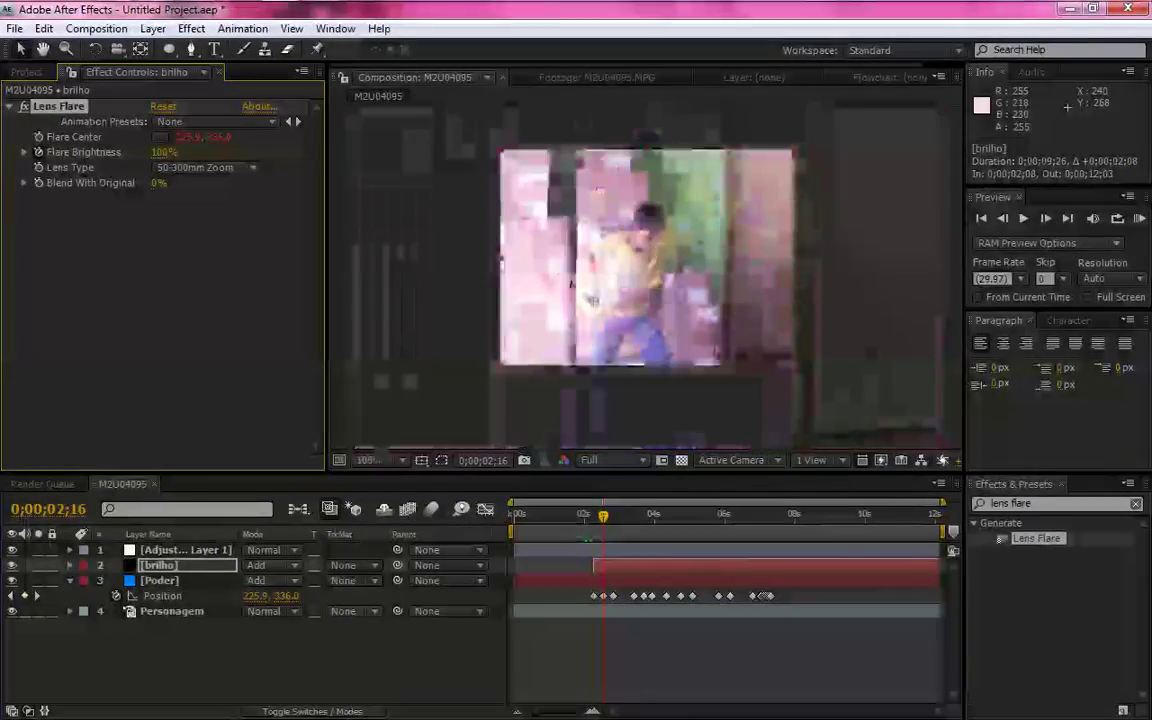
drag(592, 516, 603, 551)
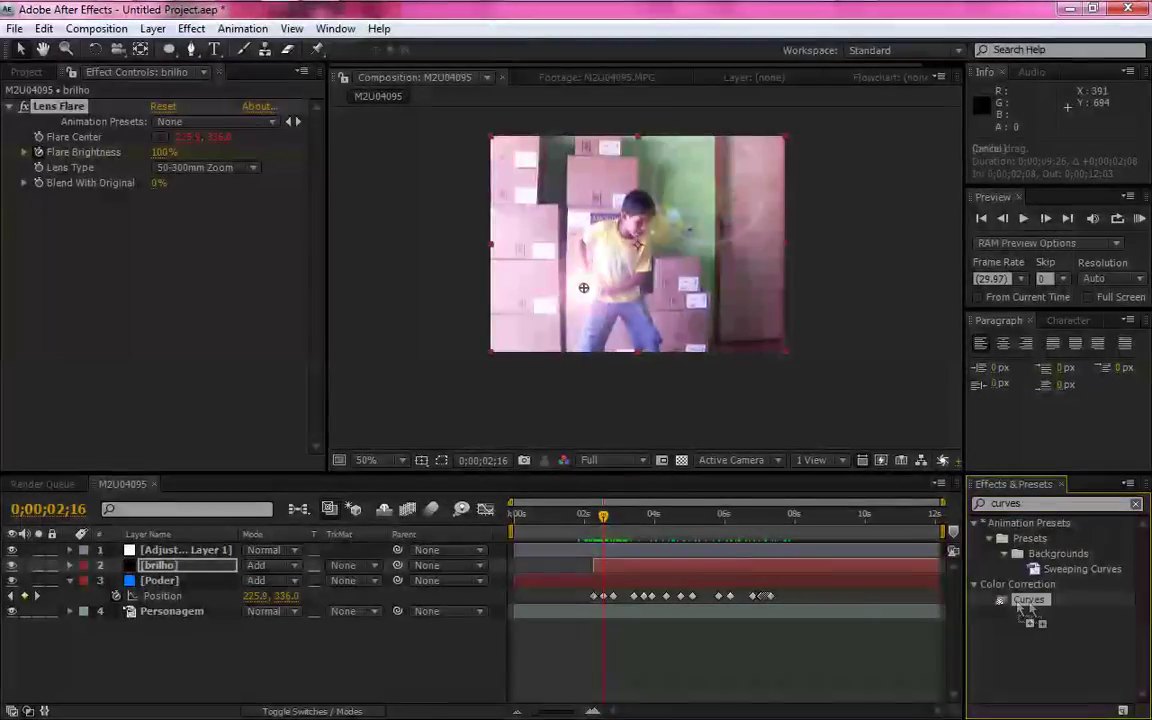
Apply Curves to the brilho layer, bend the RGB curve upward with two points, and collapse both effects
drag(1030, 610, 206, 568)
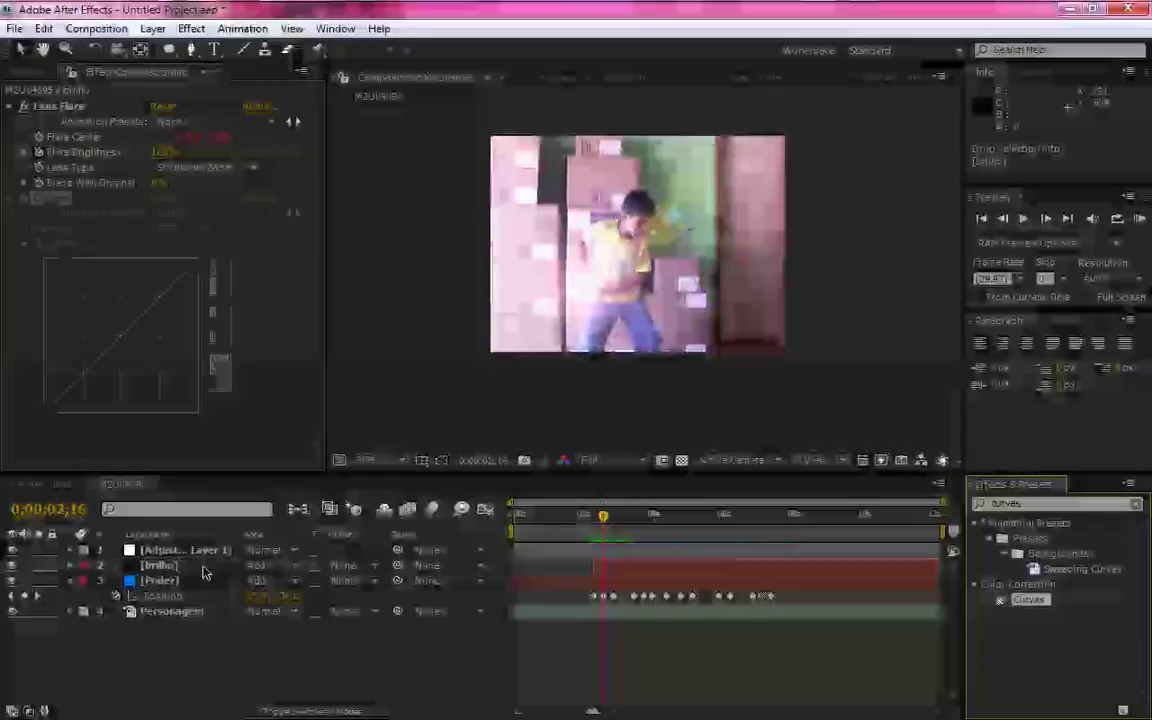
drag(134, 319, 116, 293)
drag(82, 342, 69, 368)
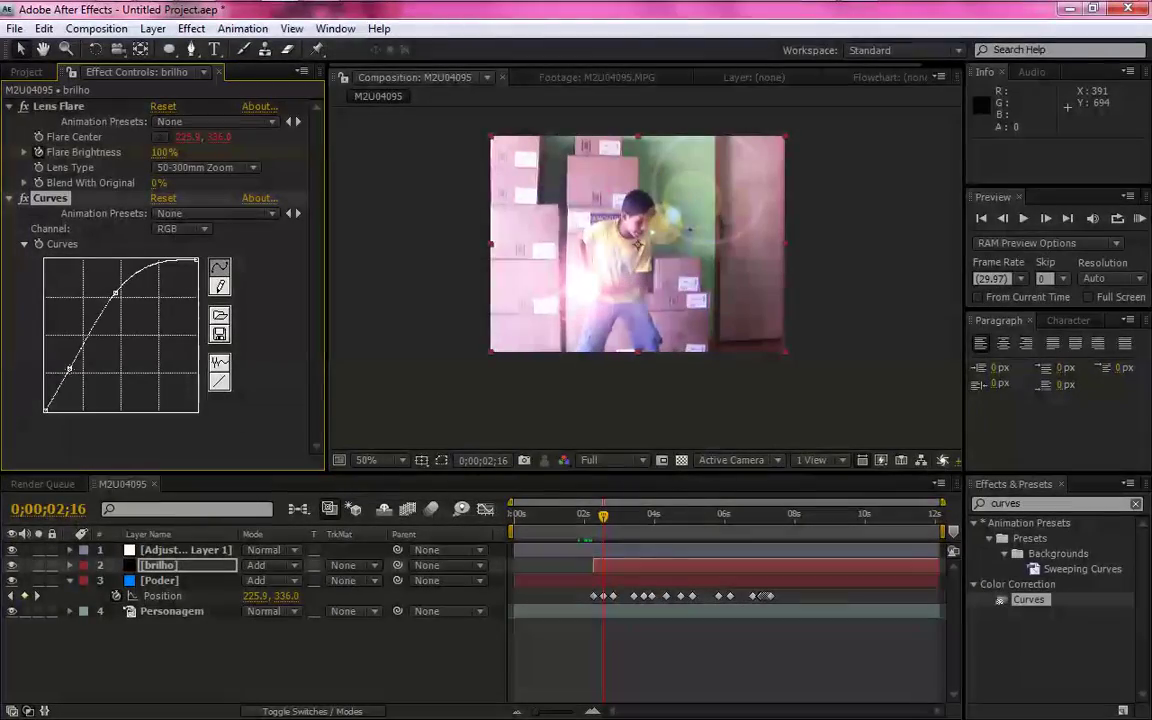
click(23, 198)
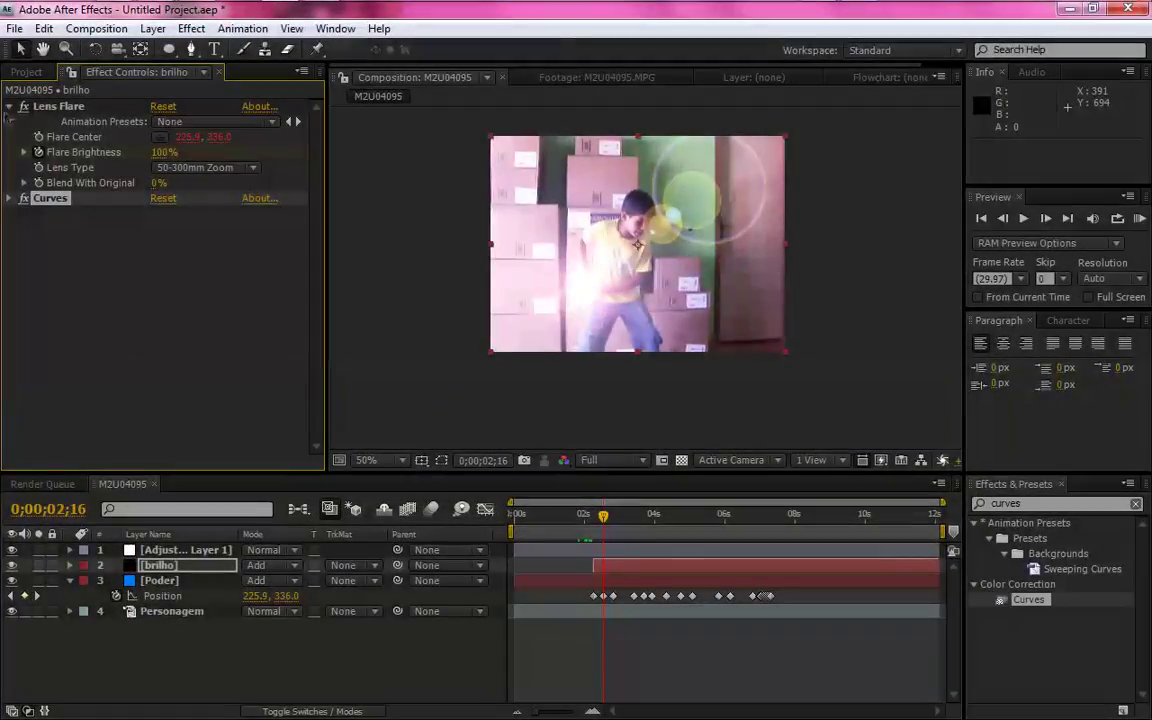
click(12, 106)
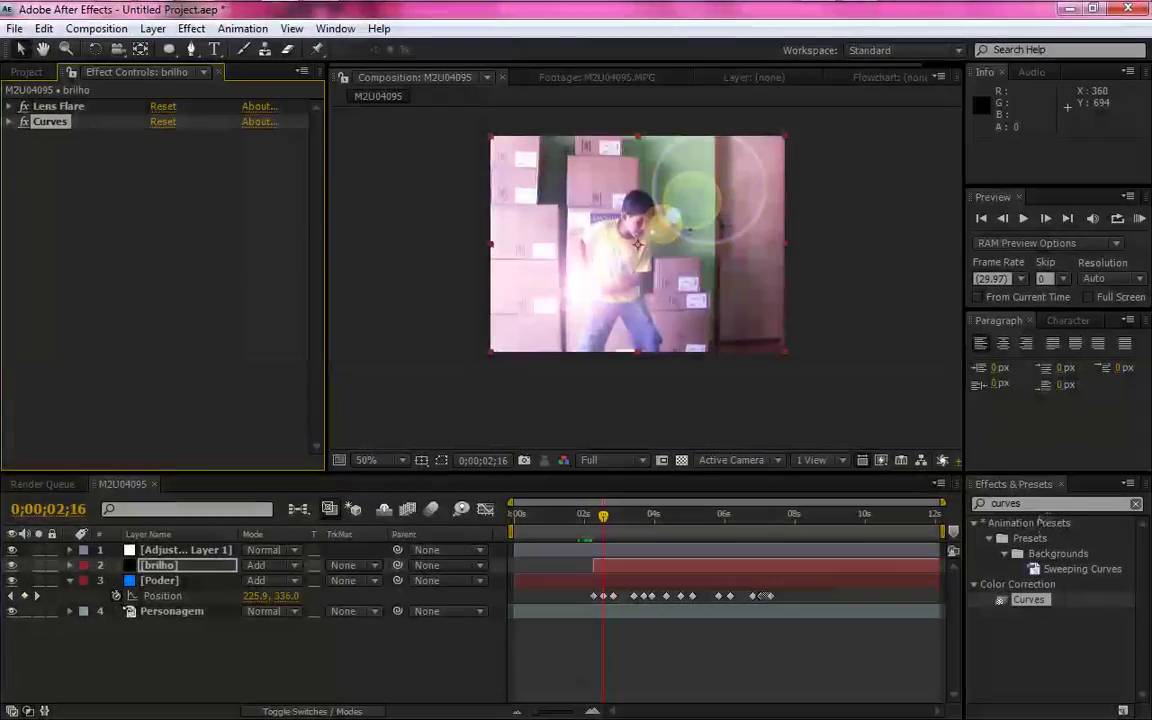
Search the effects for "hue" and apply Hue/Saturation to the brilho layer
text(hue)
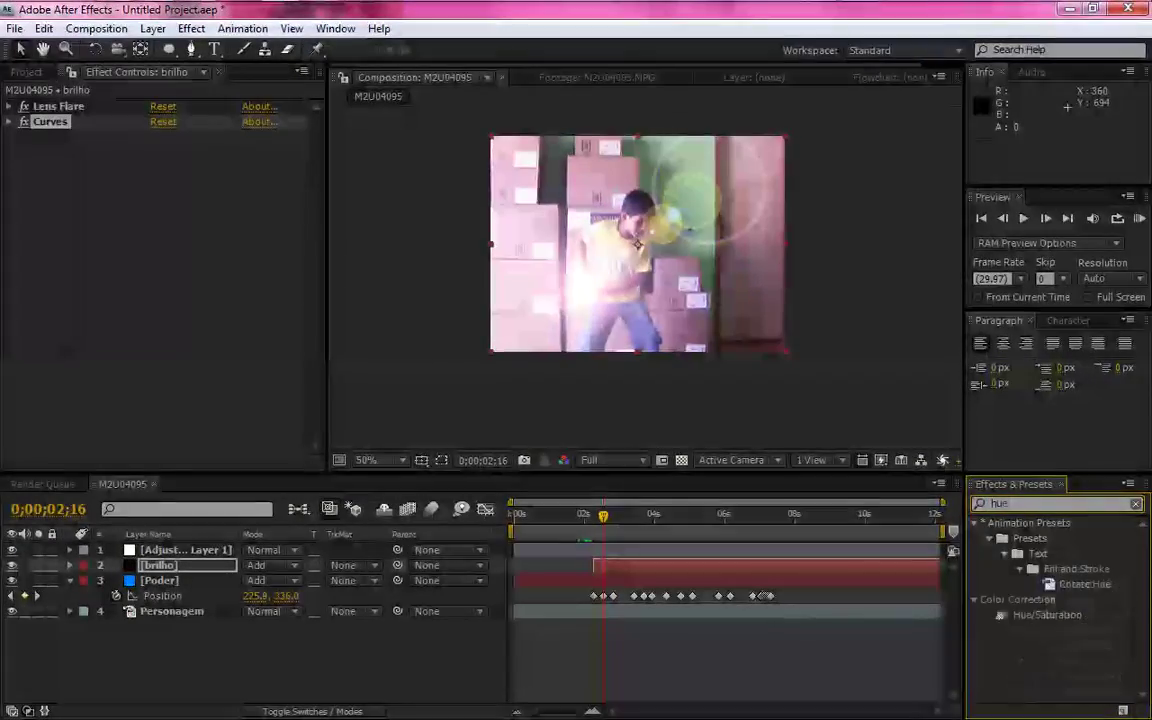
drag(1012, 503, 892, 504)
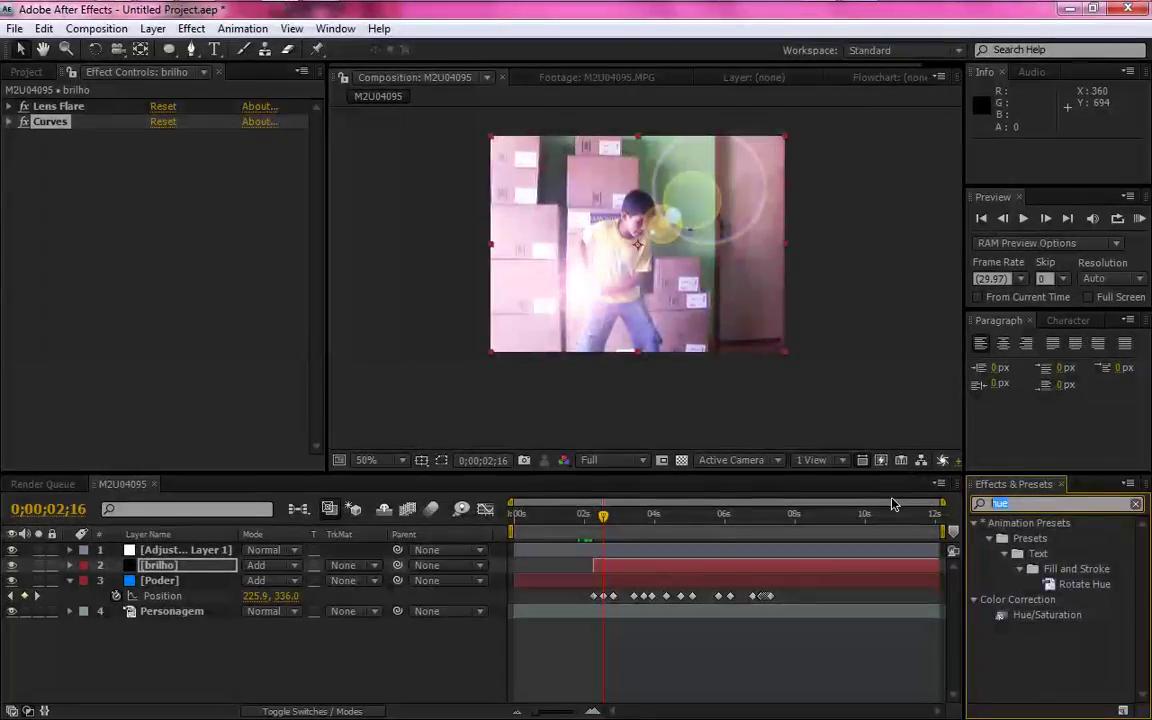
key(BackSpace)
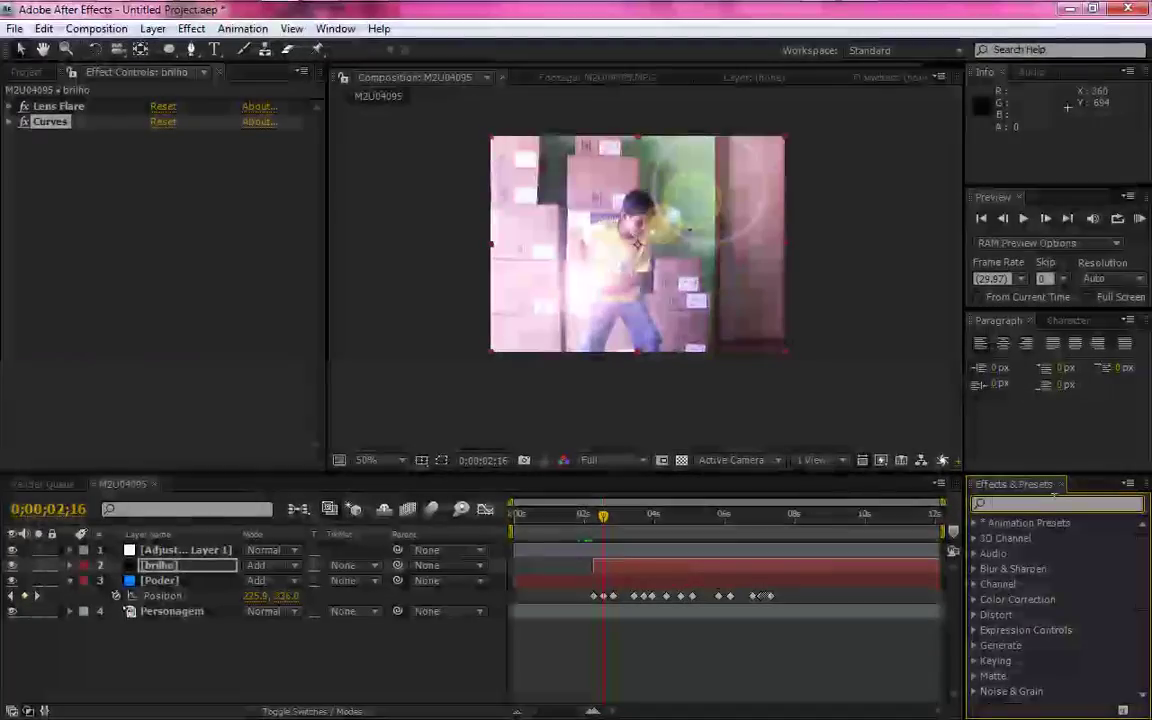
text(hue)
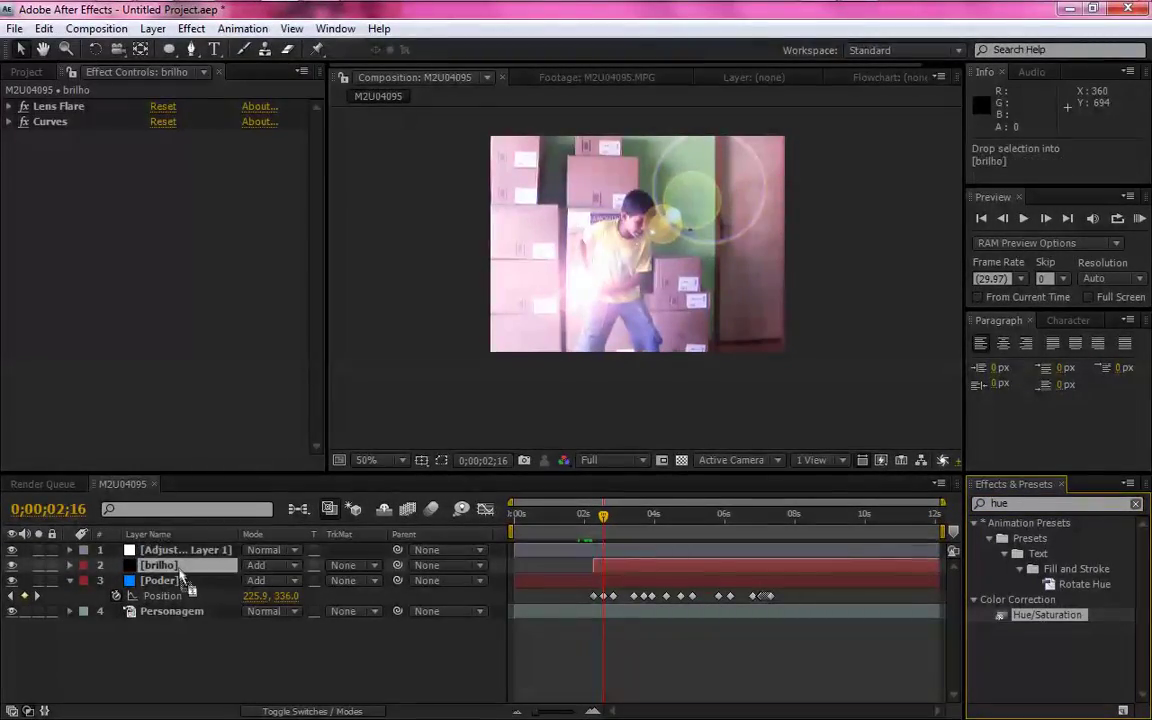
drag(1045, 614, 160, 565)
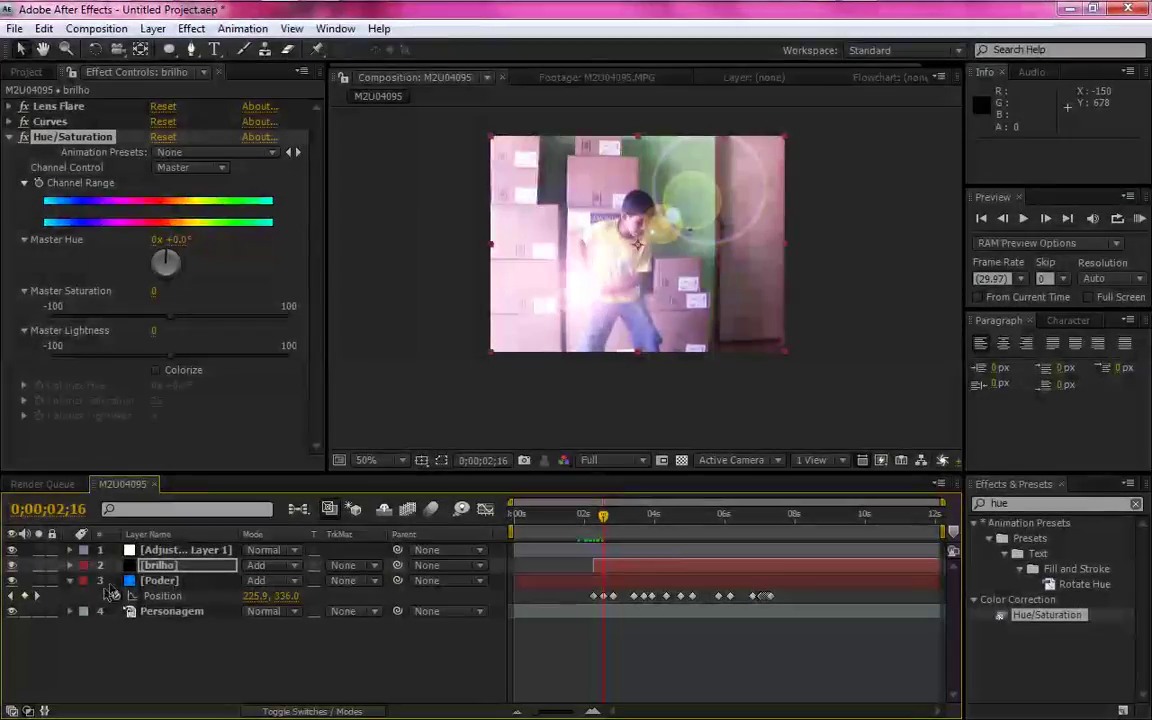
Solo the brilho layer and colorize its flare blue with Hue/Saturation, setting Colorize Hue to 190°
click(69, 581)
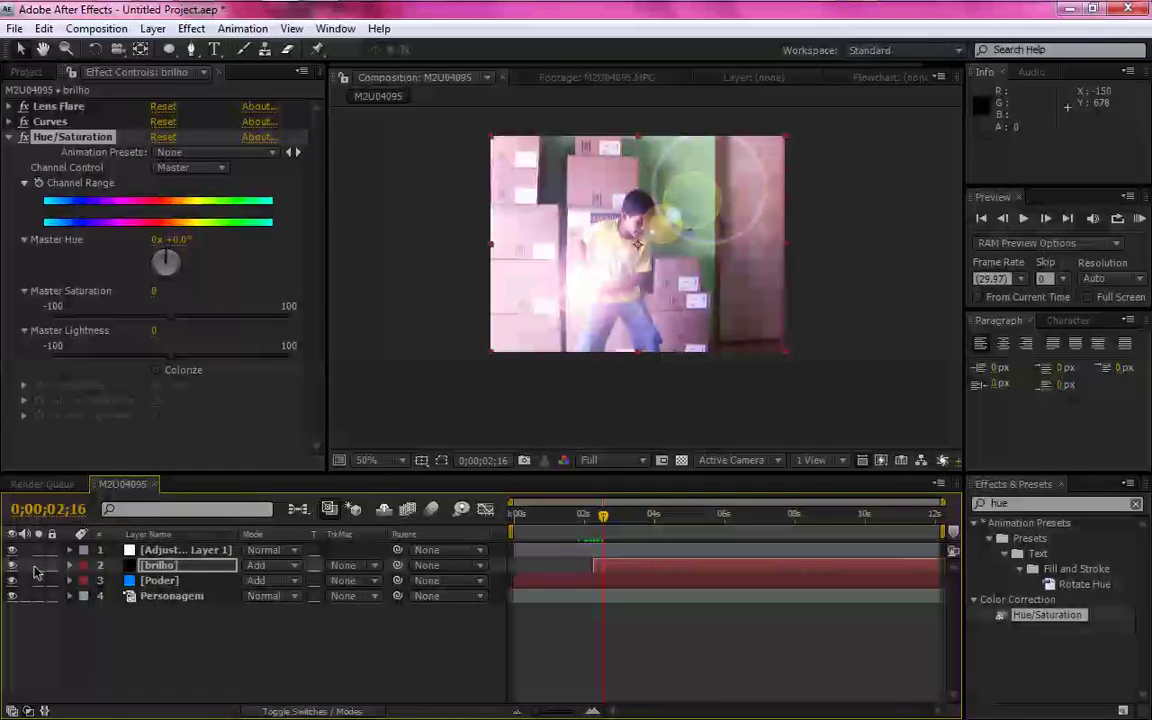
click(38, 566)
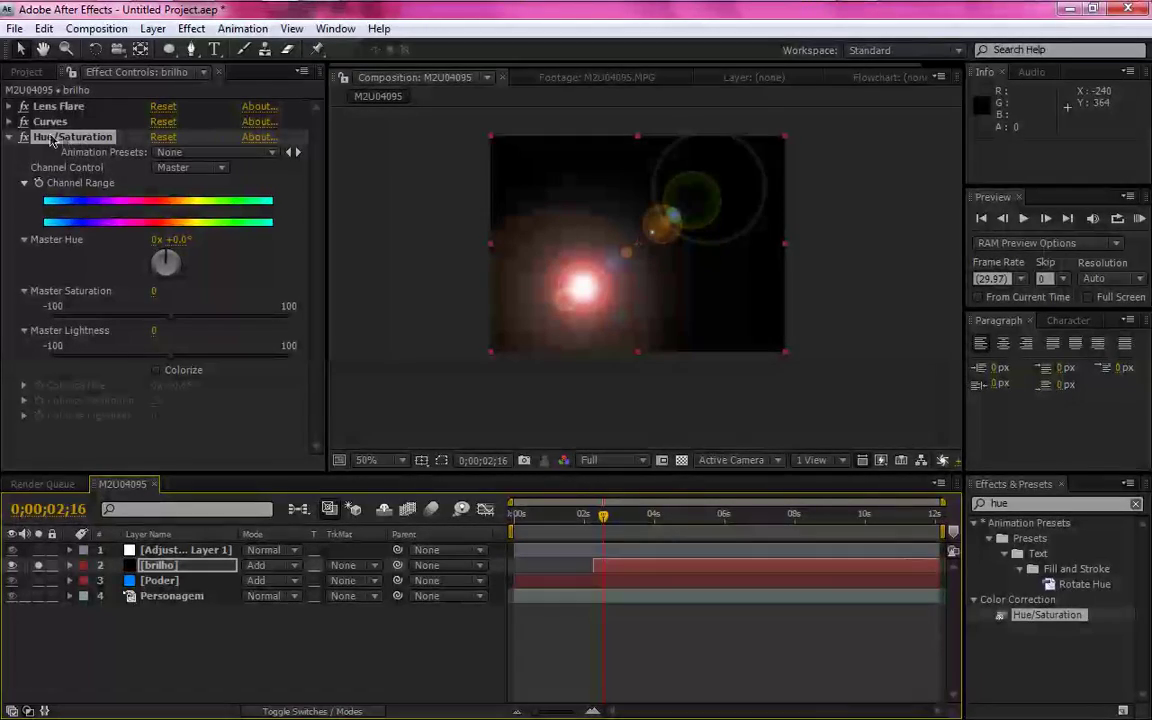
click(157, 374)
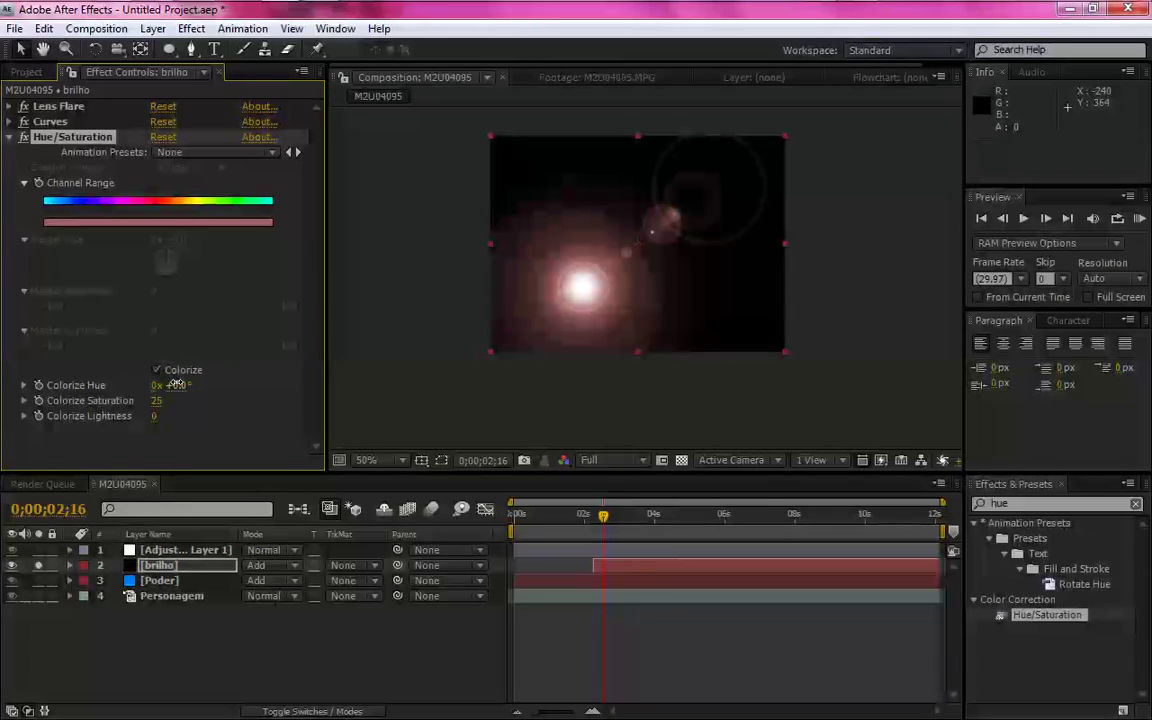
drag(175, 384, 287, 385)
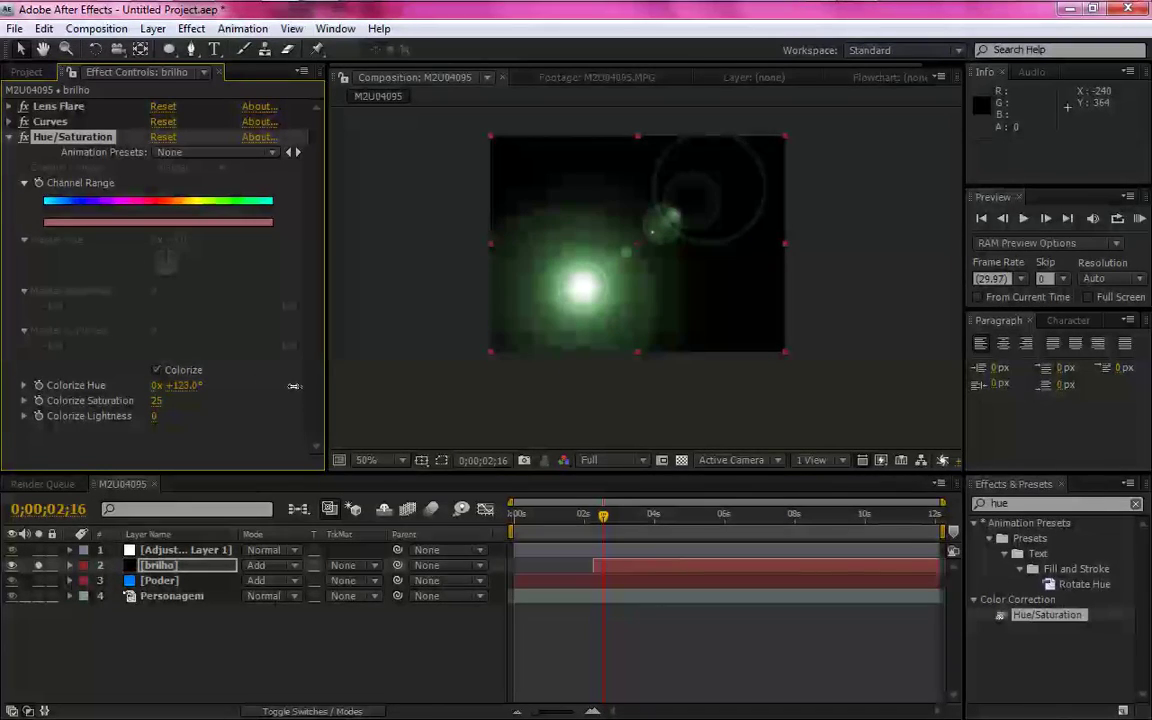
drag(377, 380, 352, 383)
click(11, 136)
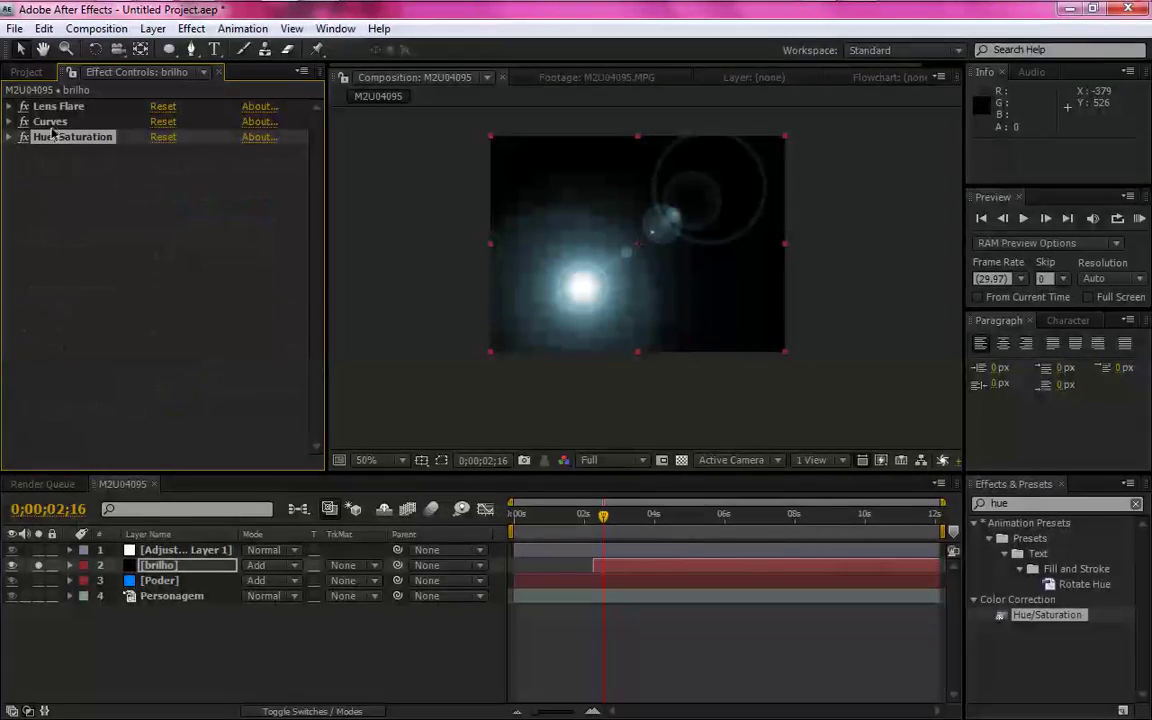
Add a second Curves effect below Hue/Saturation on the brilho layer and raise its RGB curve with two points
click(50, 122)
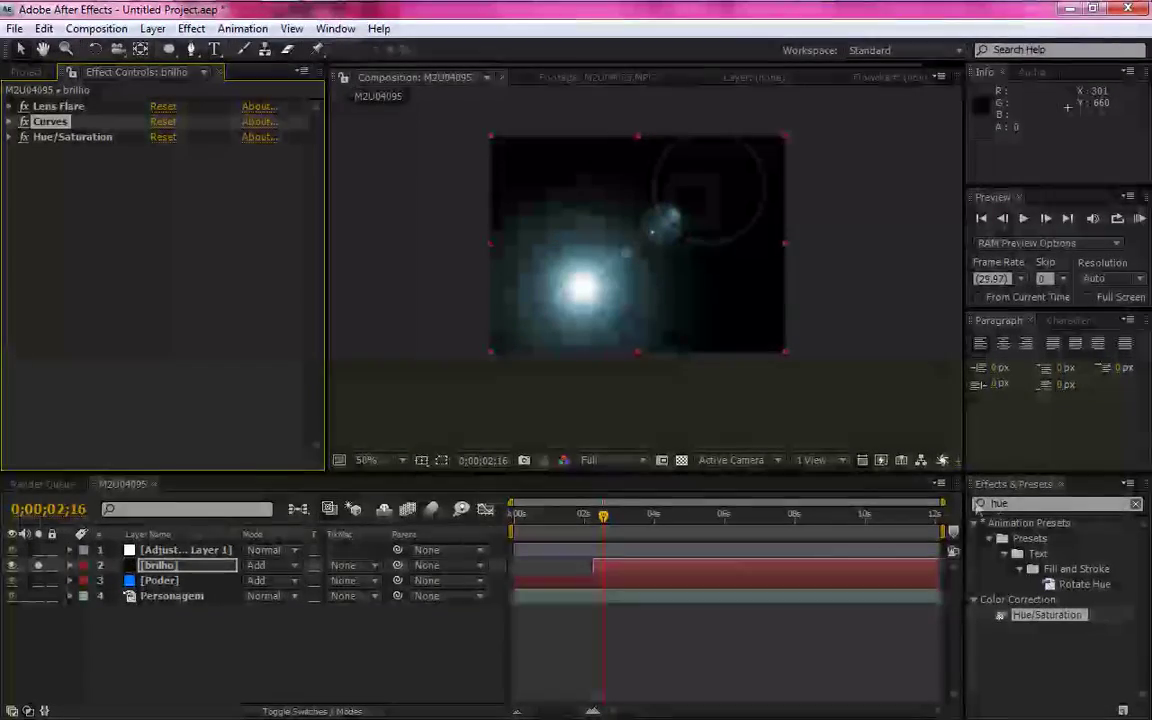
click(1003, 503)
text(curves)
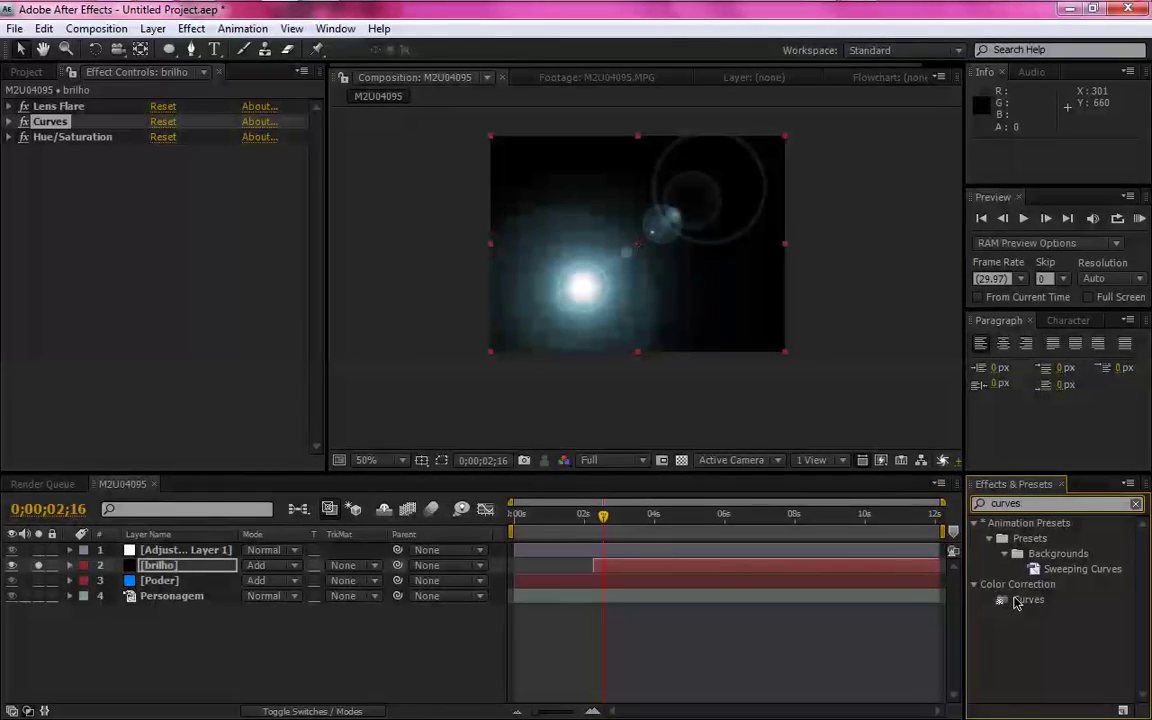
drag(1016, 602, 128, 256)
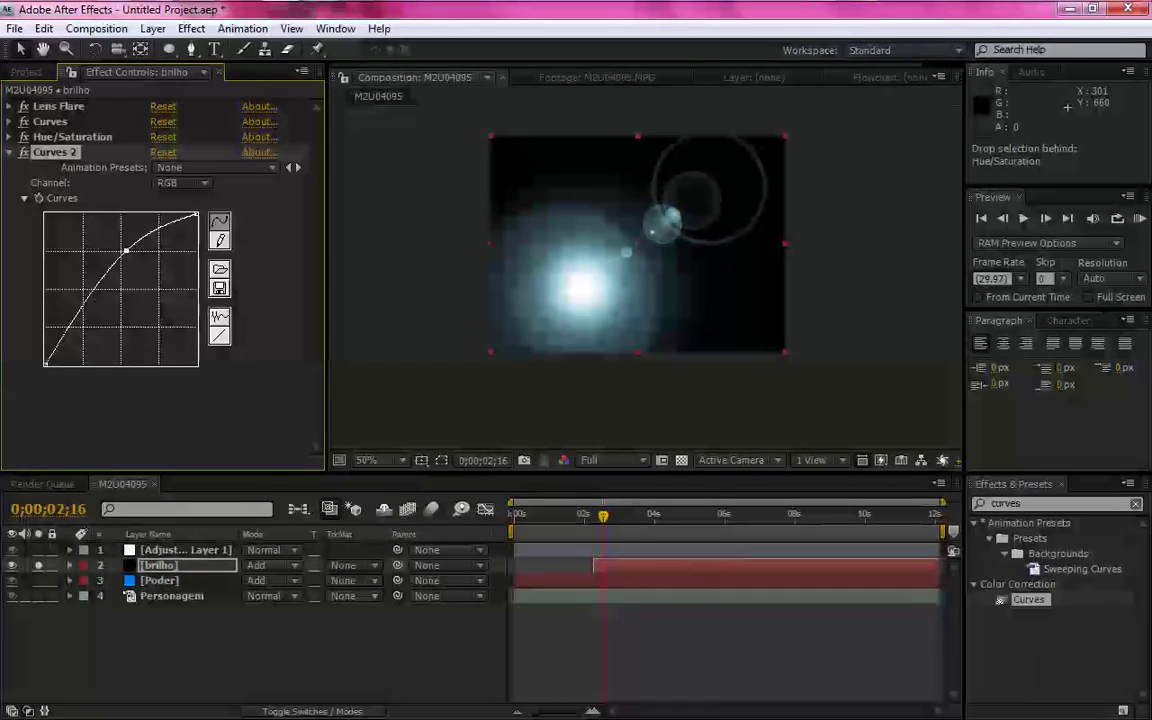
drag(93, 329, 80, 316)
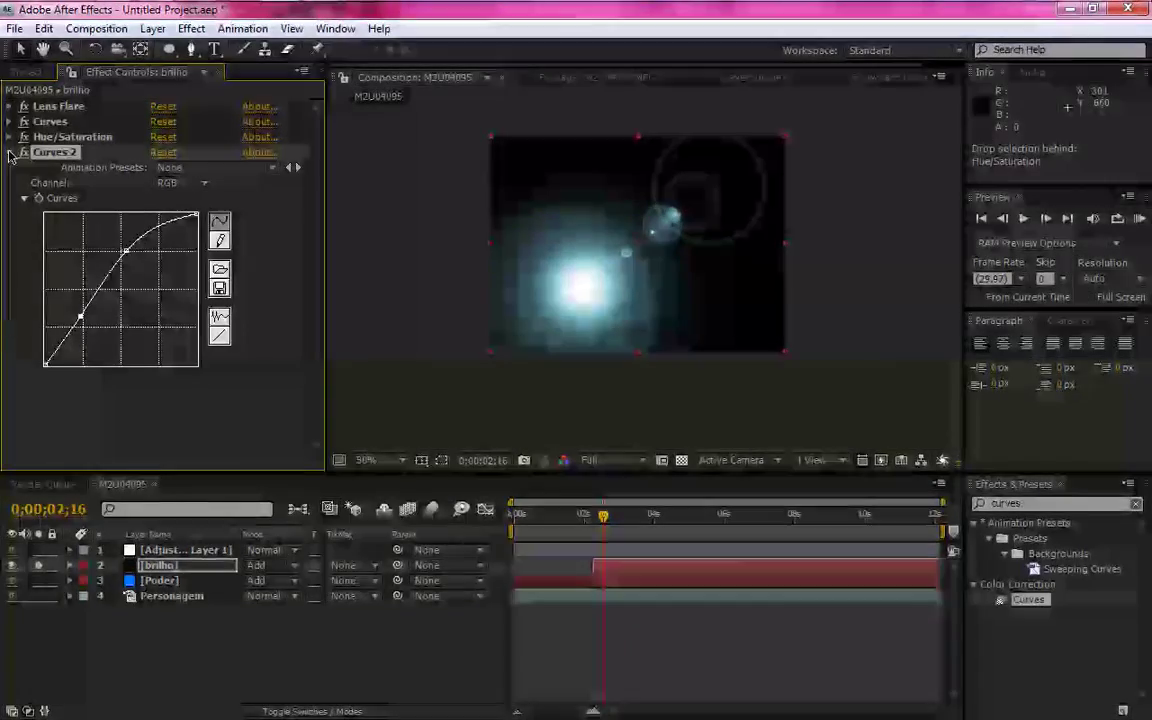
click(9, 152)
Set Hue/Saturation's Colorize Saturation to 89 and preview the flare over the full composition up to 0;00;07;06
click(9, 137)
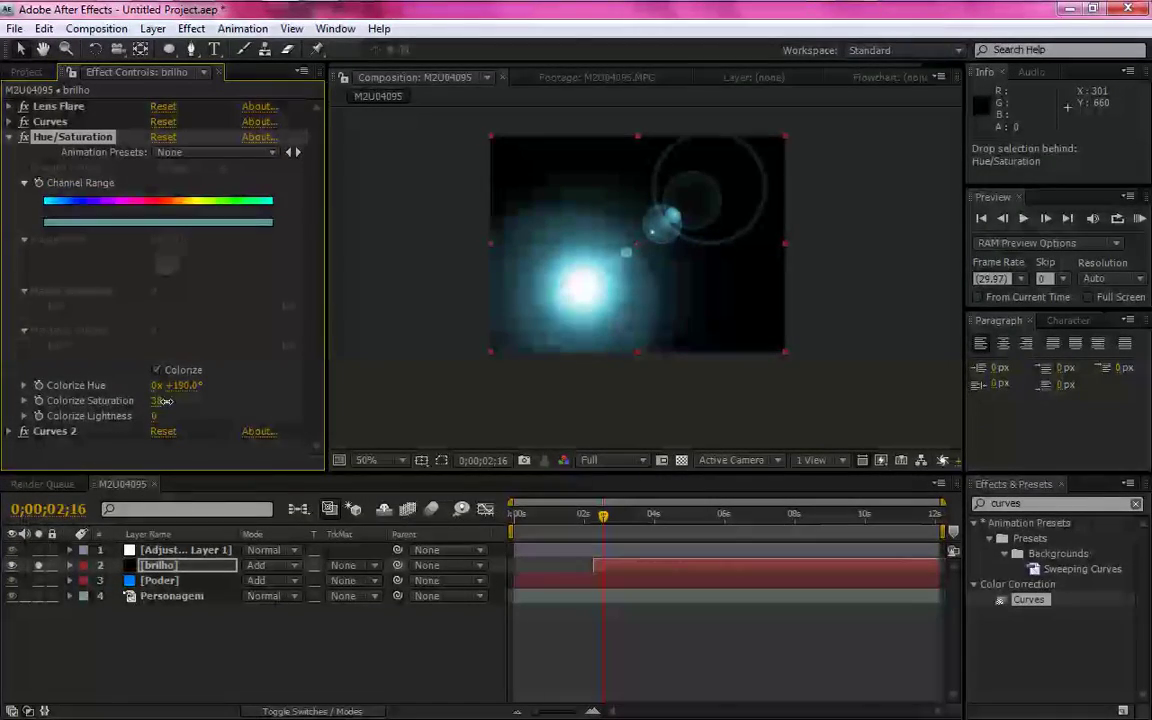
drag(210, 400, 190, 352)
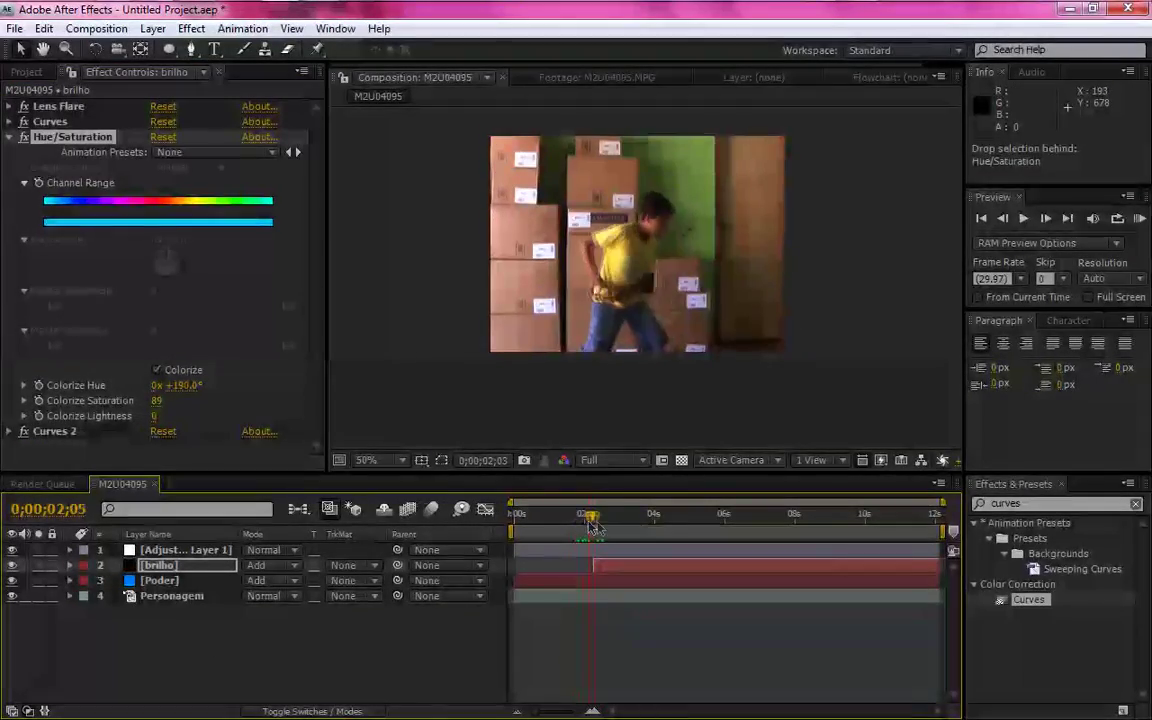
drag(592, 527, 767, 520)
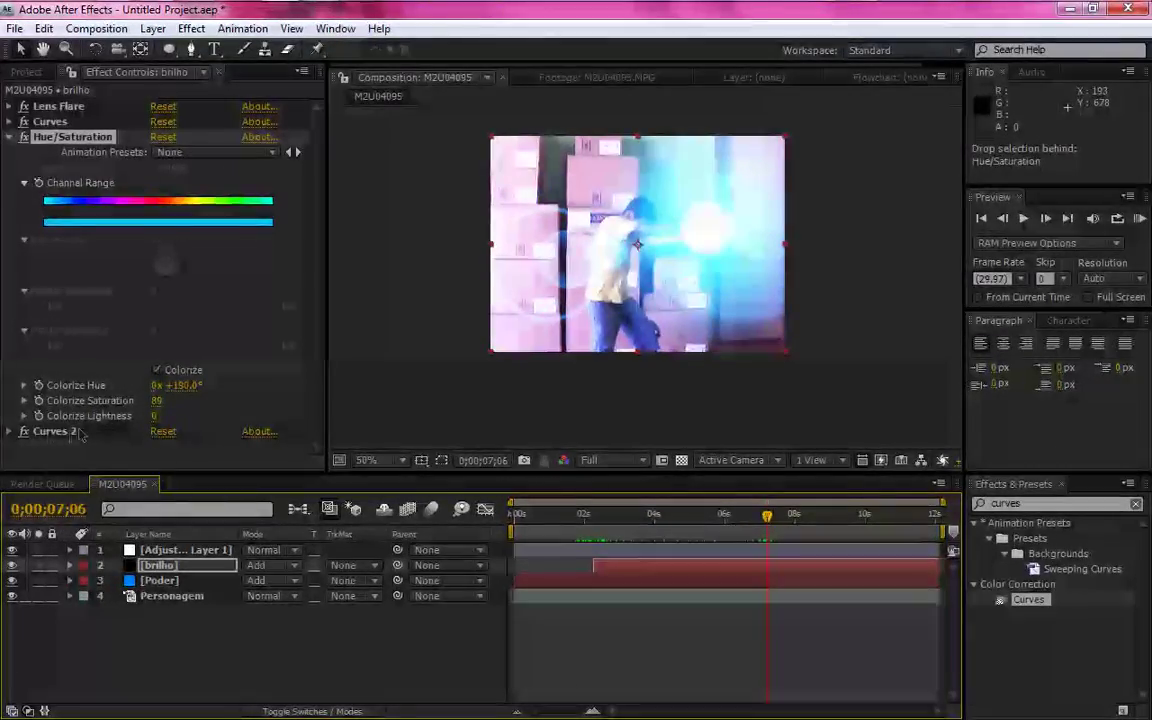
Lower the upper part of the Curves 2 curve and set Hue/Saturation's Colorize Saturation to 53
click(22, 431)
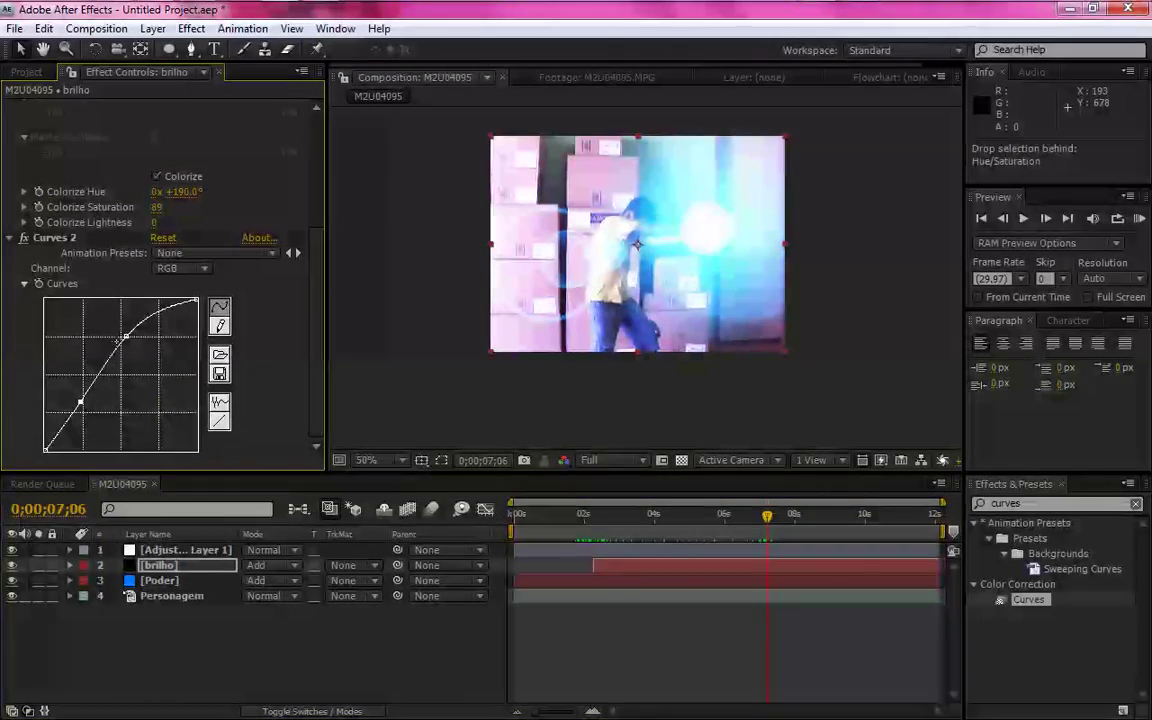
drag(123, 338, 141, 349)
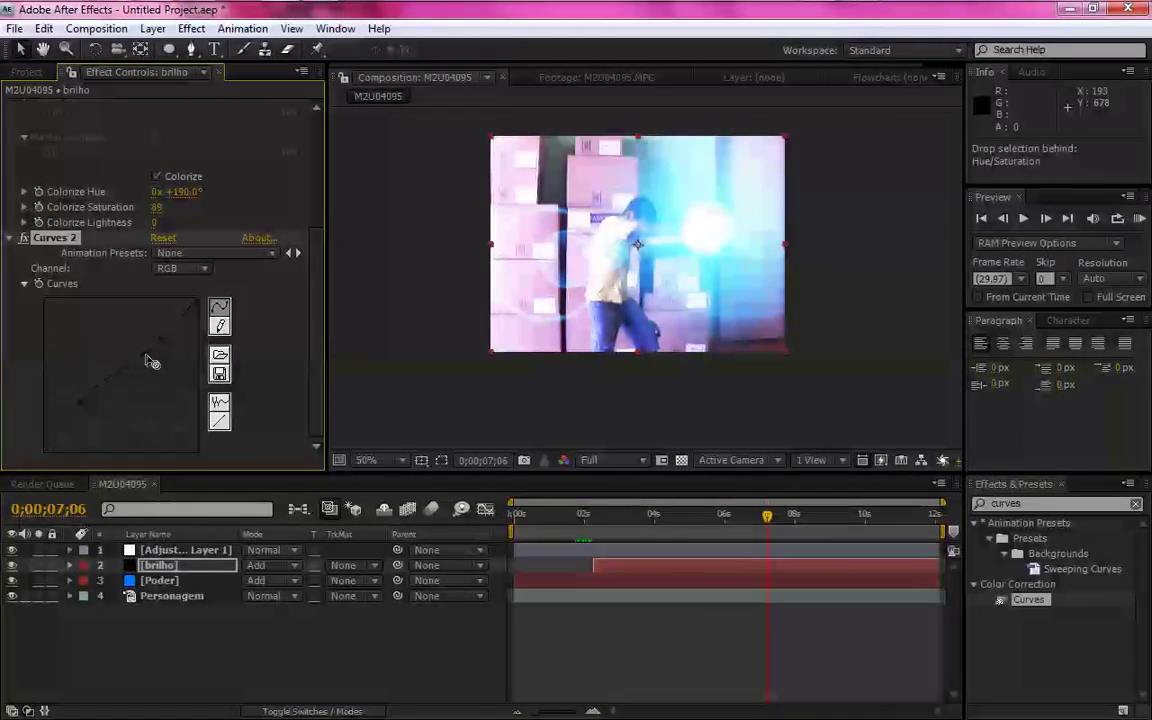
scroll(138, 322, up, 5)
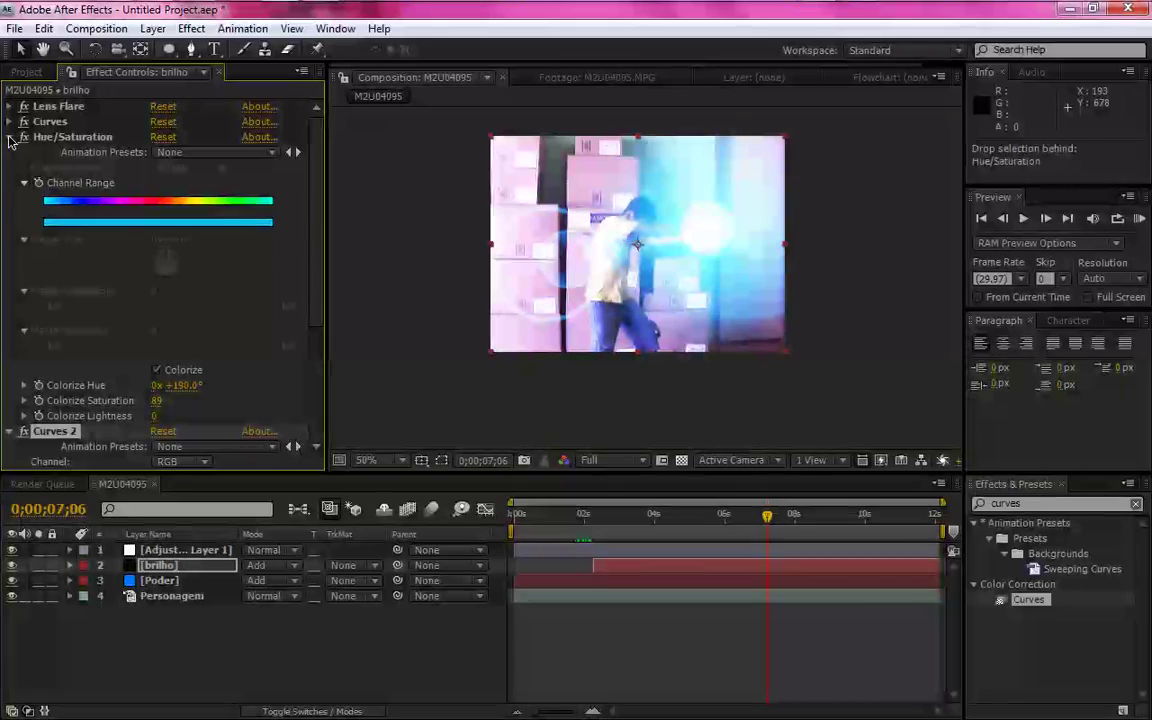
drag(157, 401, 121, 400)
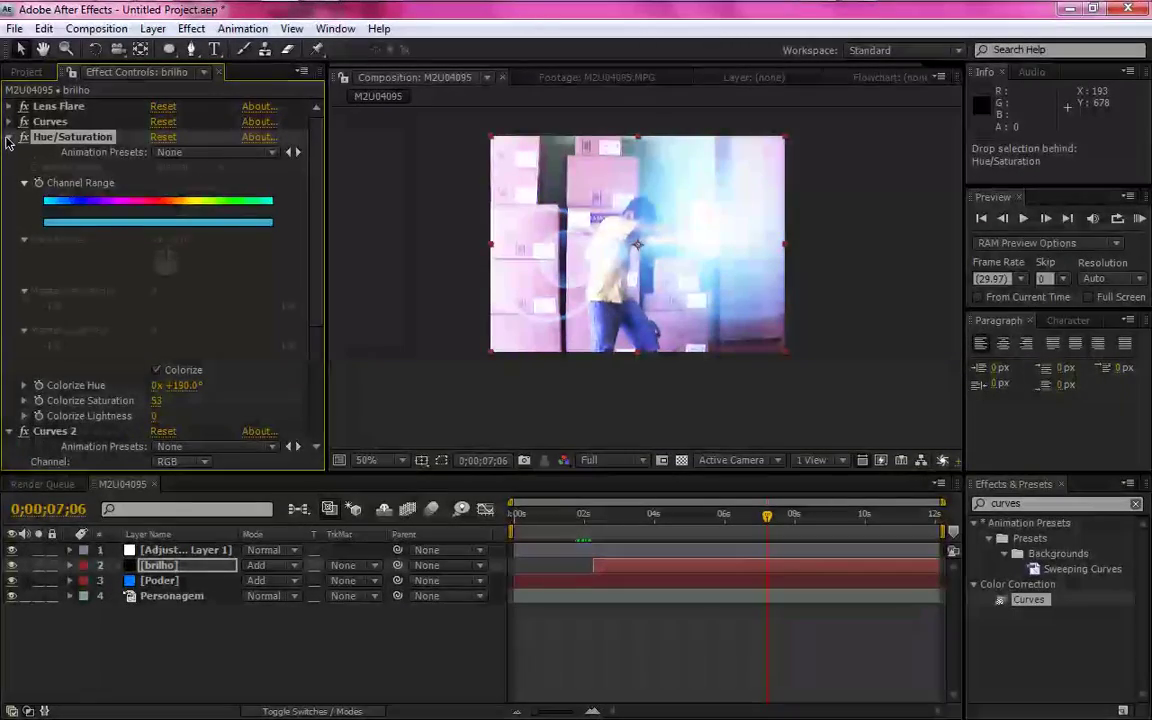
click(9, 136)
Reshape the first Curves effect's RGB curve into an S-shape by lowering its upper and lower points
click(9, 121)
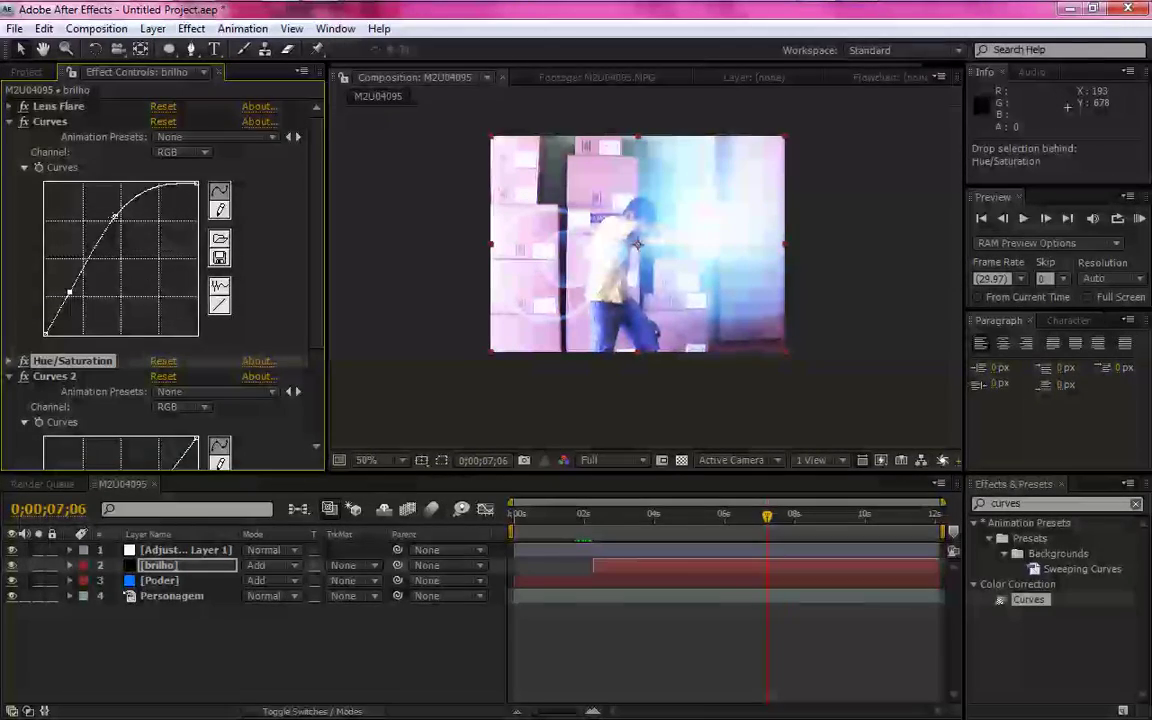
click(124, 230)
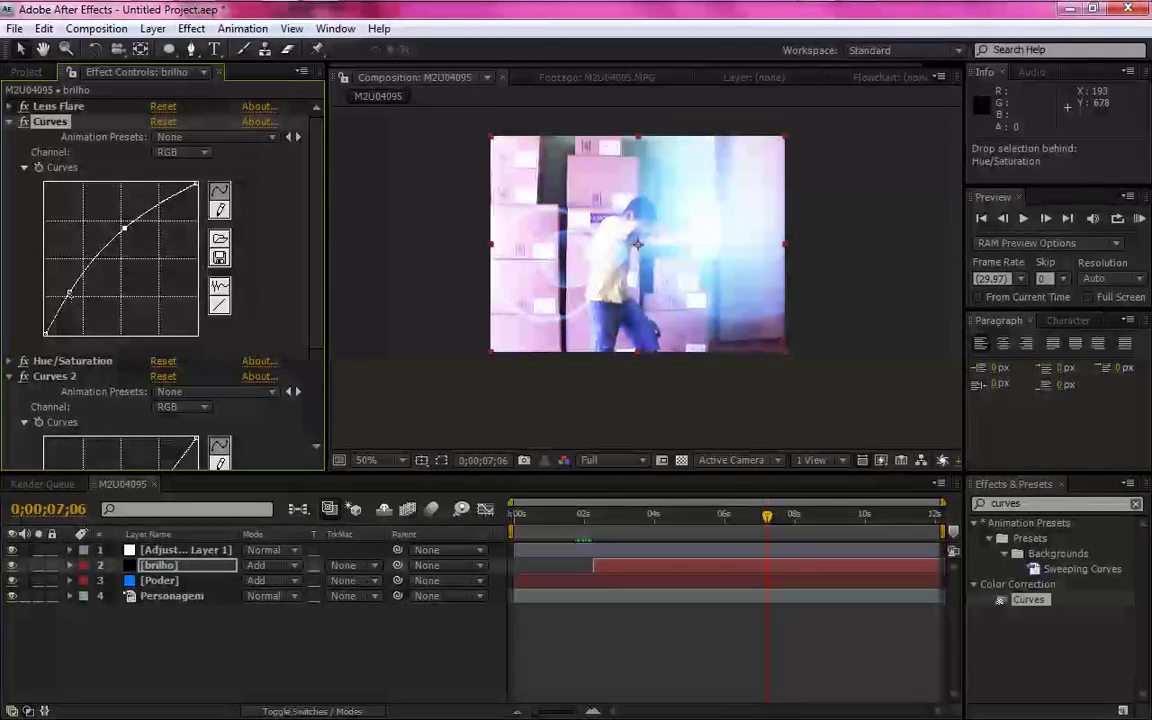
drag(69, 292, 77, 304)
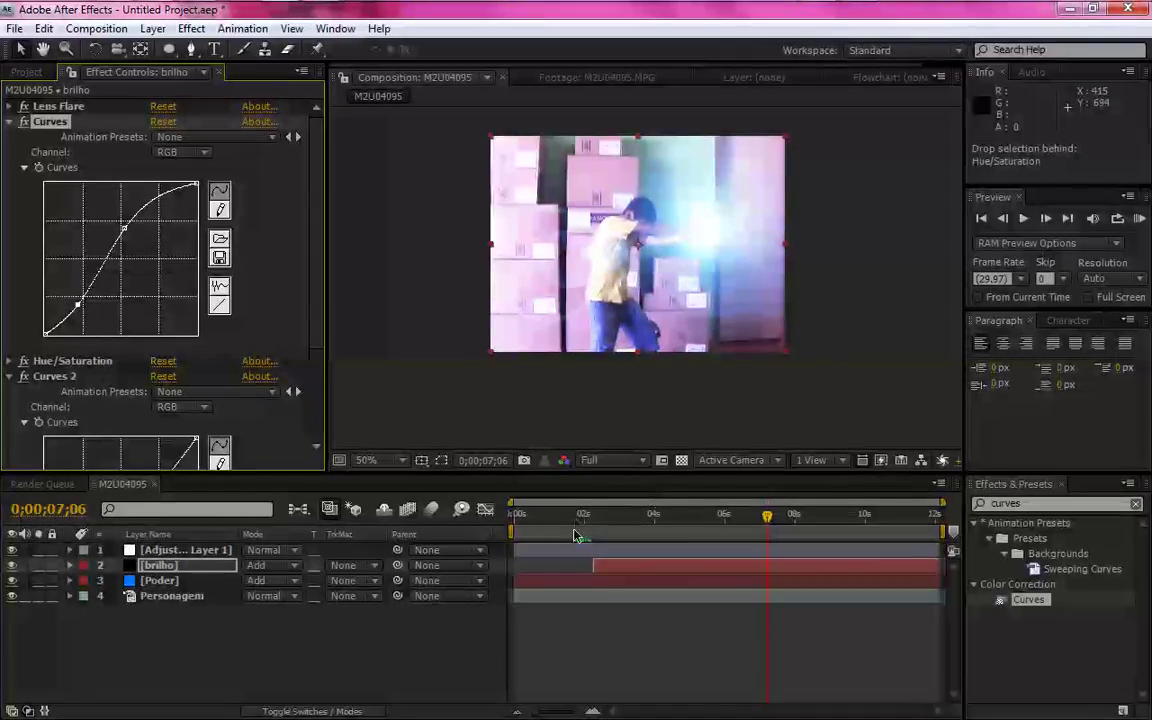
Hide the Poder layer and scrub through the composition to 0;00;07;13 to check the flare on its own
drag(575, 537, 768, 530)
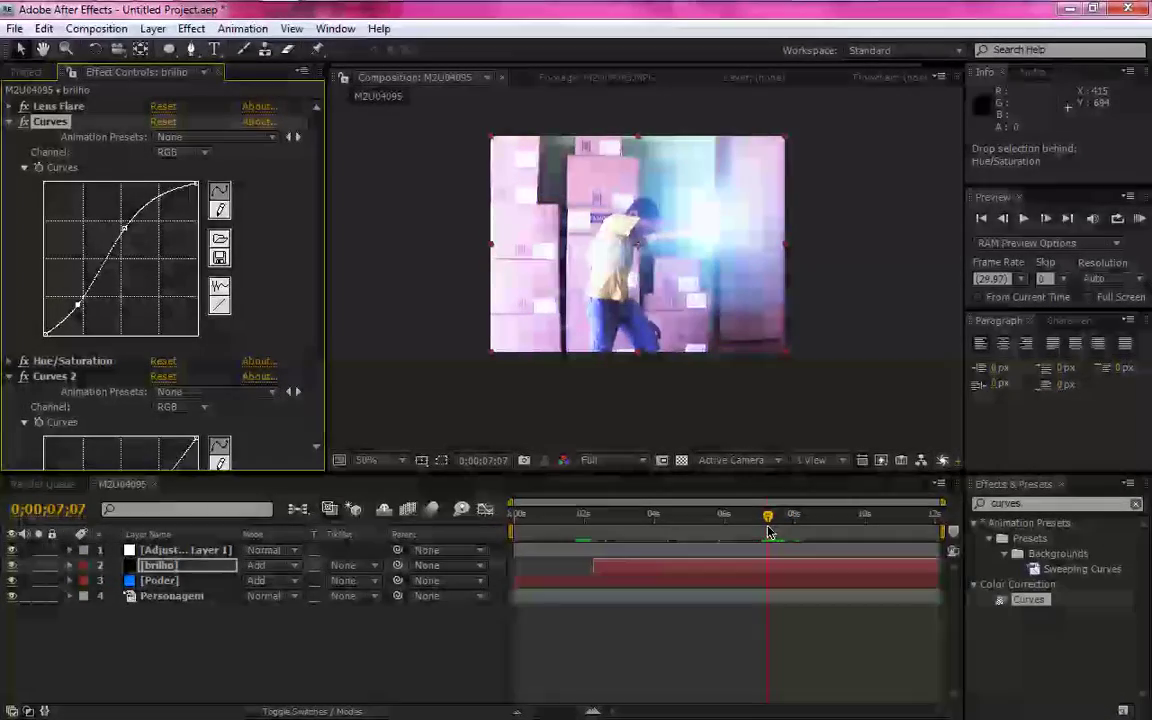
click(160, 580)
drag(748, 522, 728, 531)
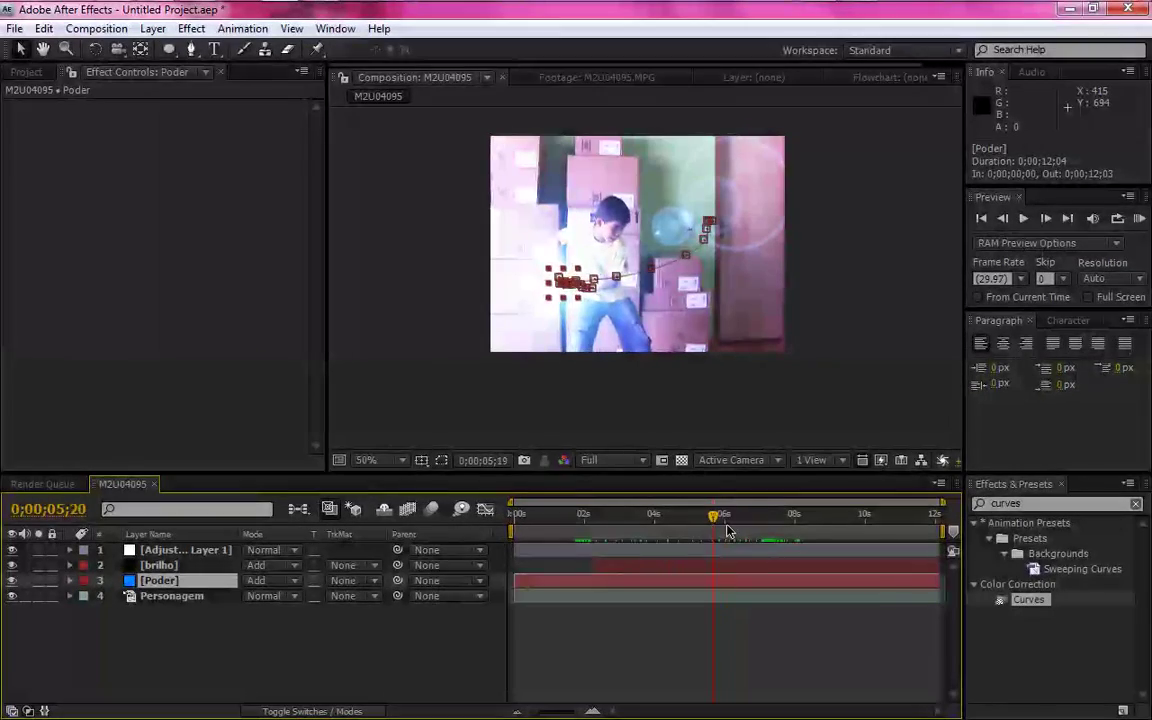
click(13, 581)
click(151, 584)
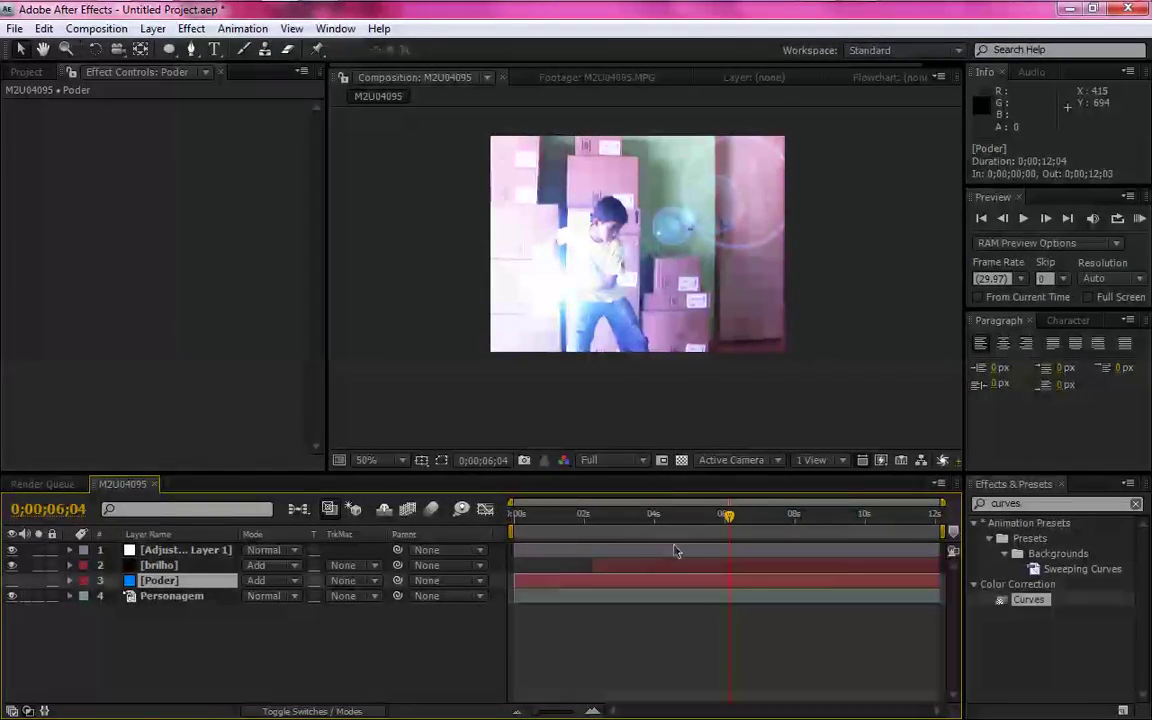
click(595, 515)
drag(597, 516, 773, 513)
Create a 720 x 480 px solid layer named raio in bright blue (RGB 0, 96, 255)
right_click(212, 642)
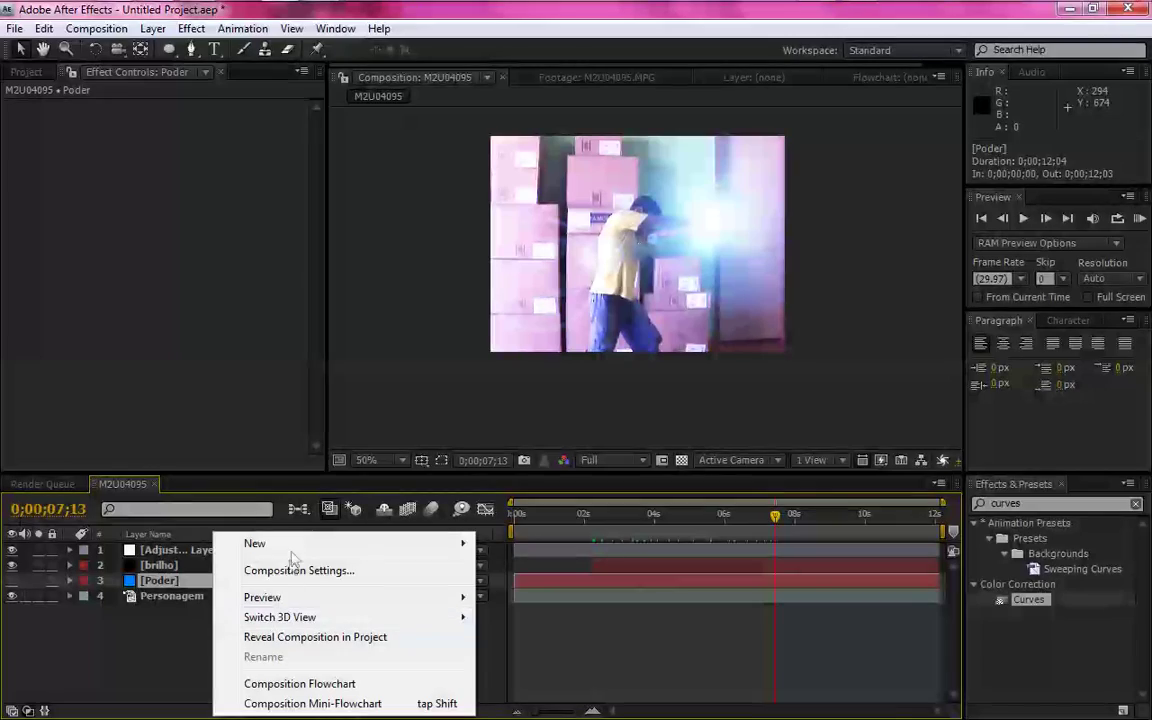
mouse_move(380, 543)
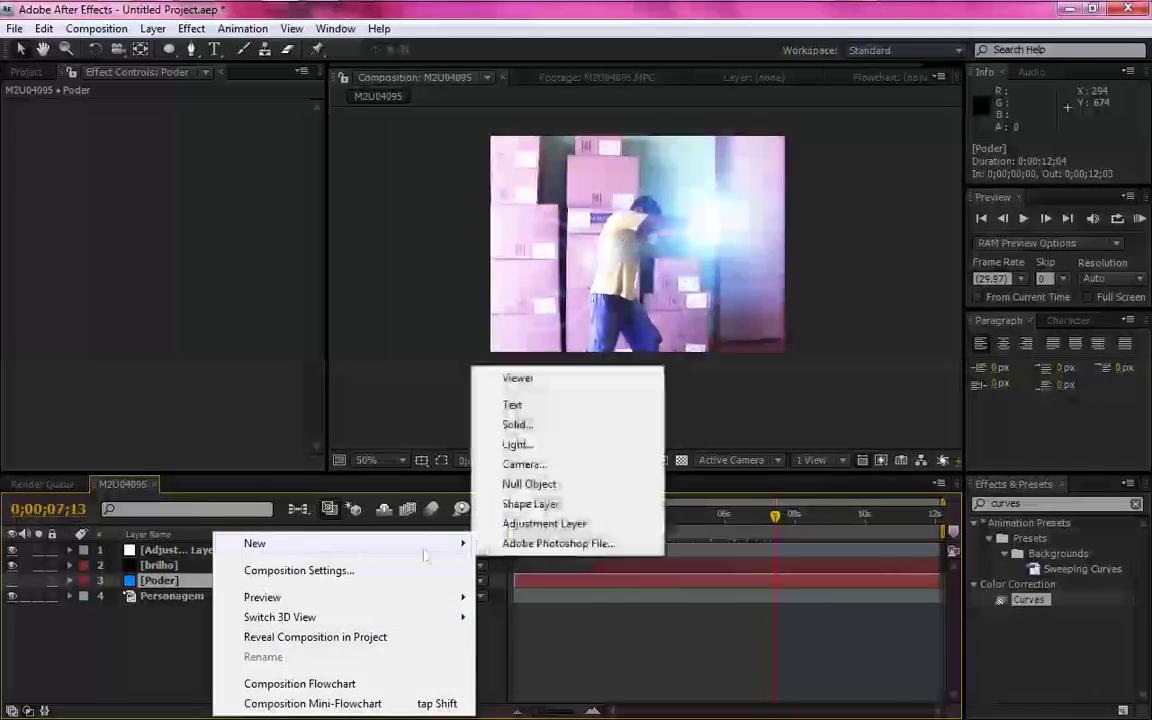
click(518, 428)
click(565, 458)
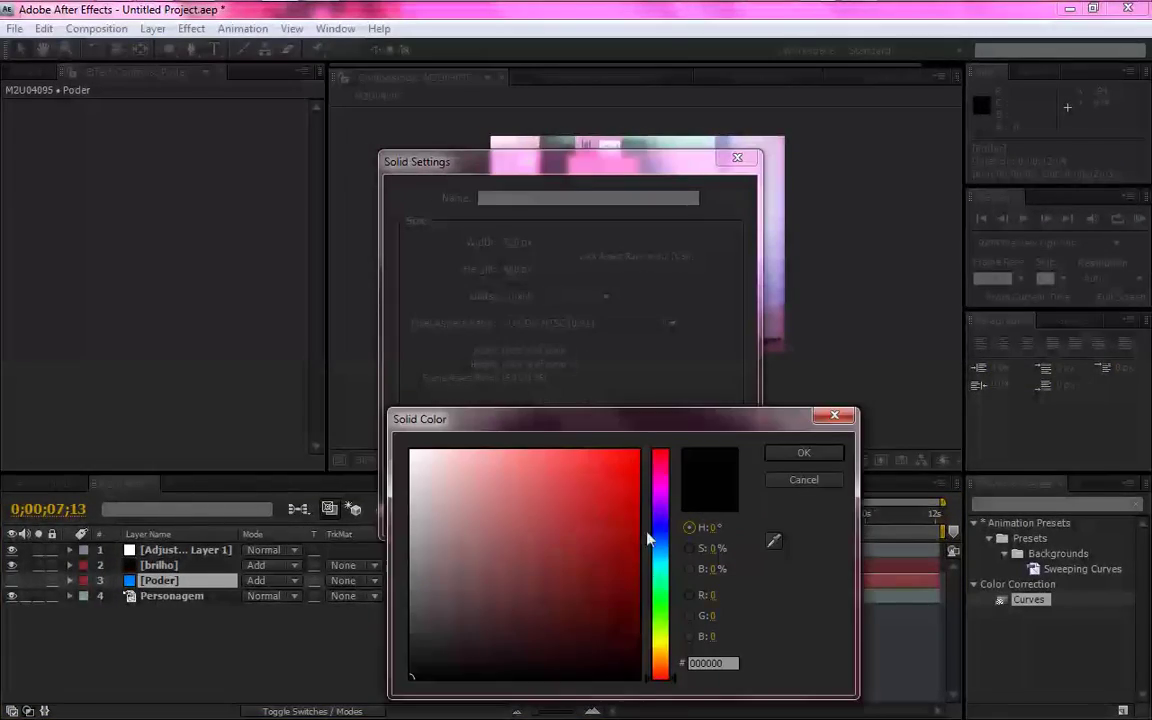
click(655, 540)
drag(630, 460, 711, 418)
click(818, 451)
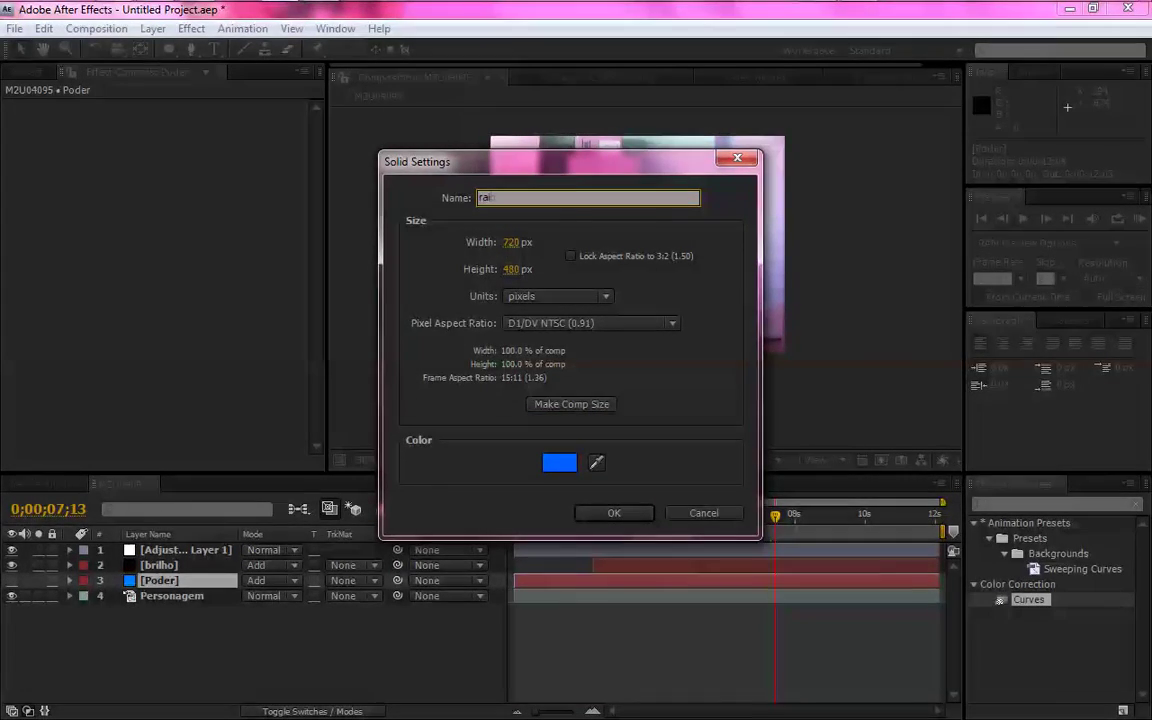
text(raio)
click(620, 512)
Draw a thin rectangular mask on the raio layer spanning nearly the full frame width at mid-height
click(170, 50)
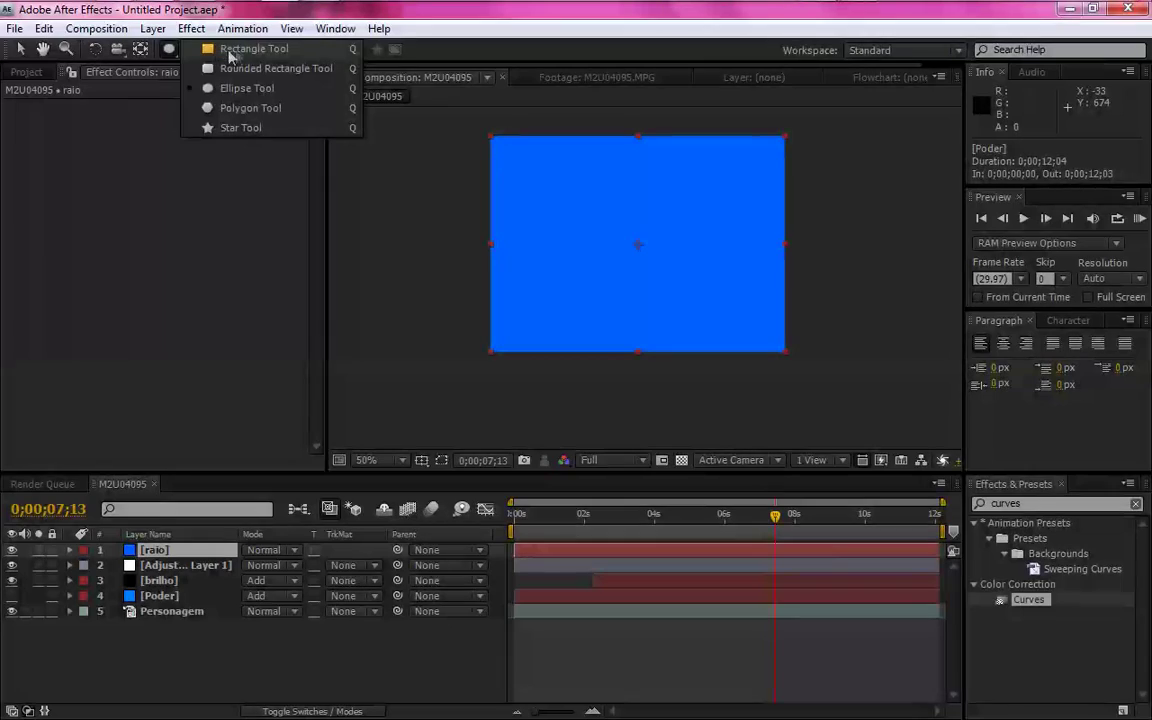
click(259, 52)
click(170, 52)
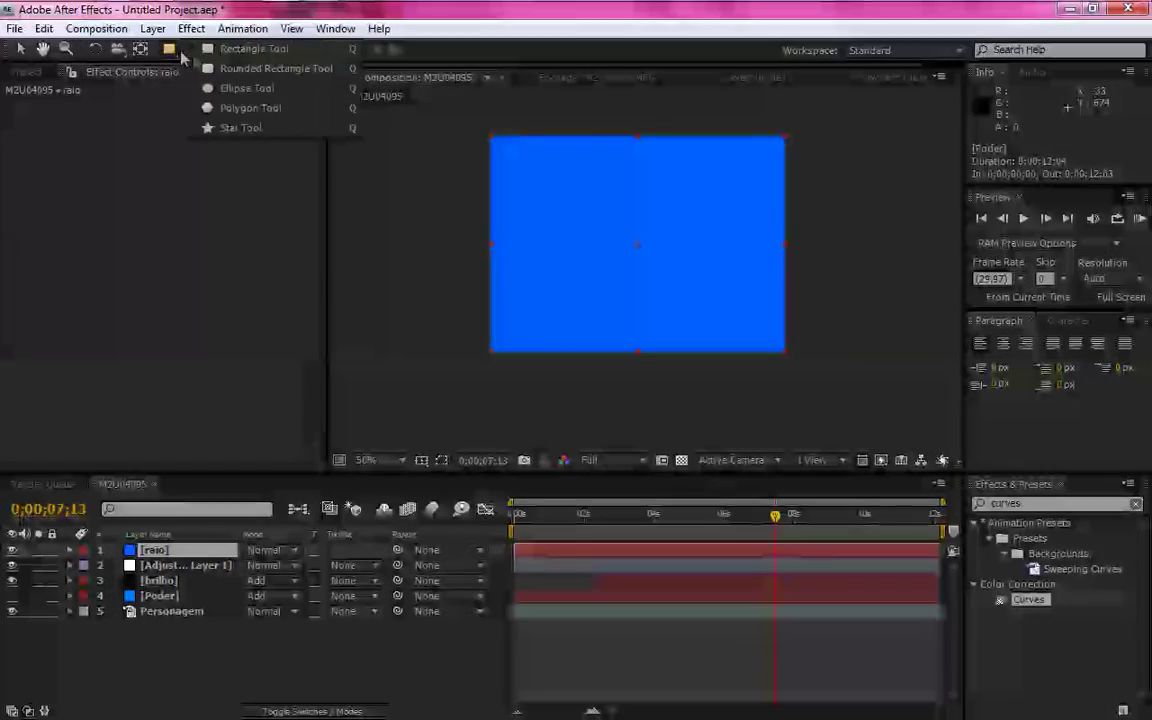
click(216, 54)
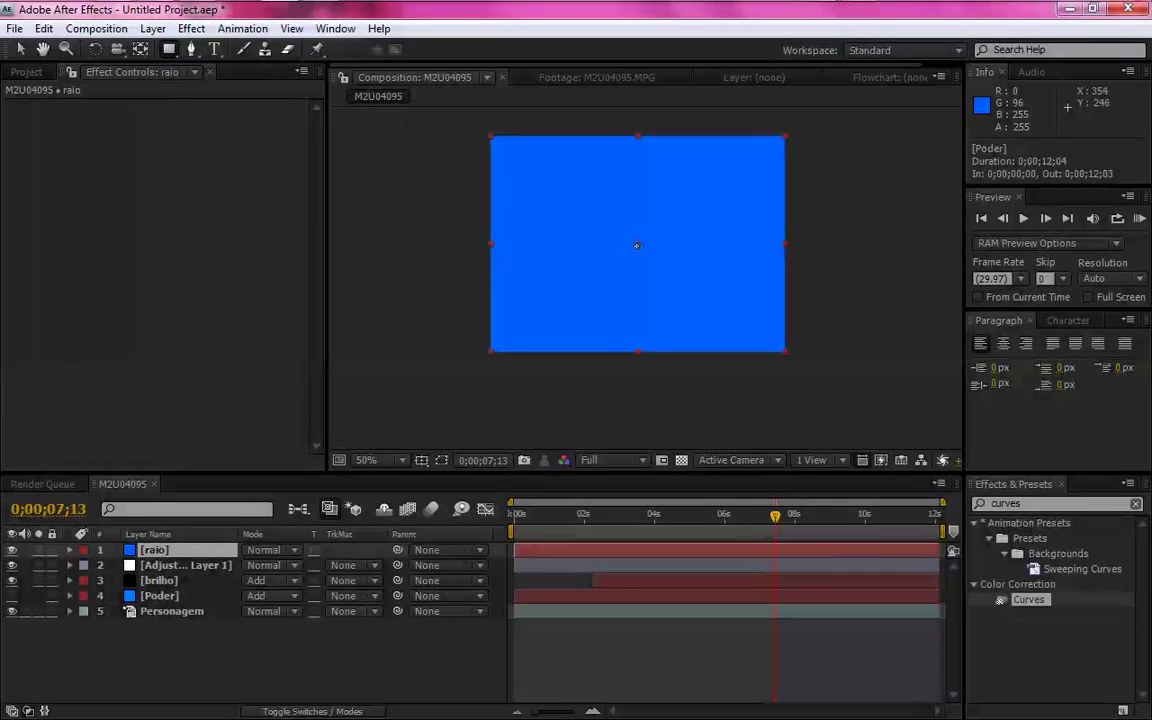
drag(500, 232, 510, 247)
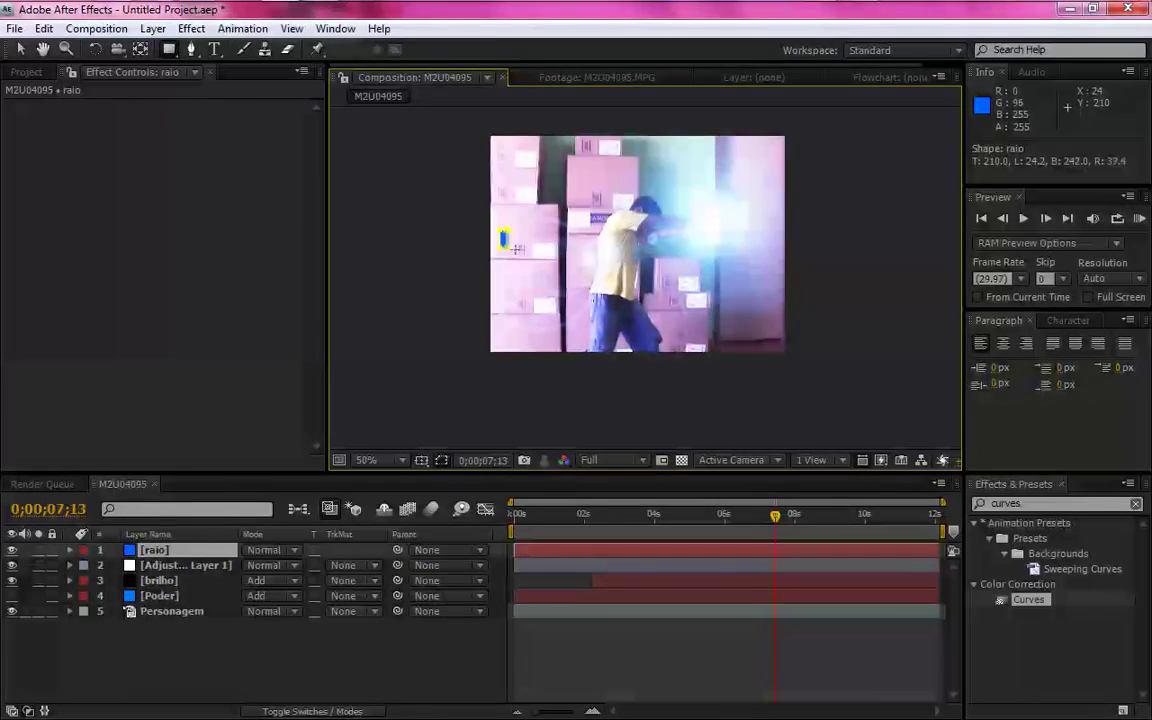
drag(716, 241, 779, 255)
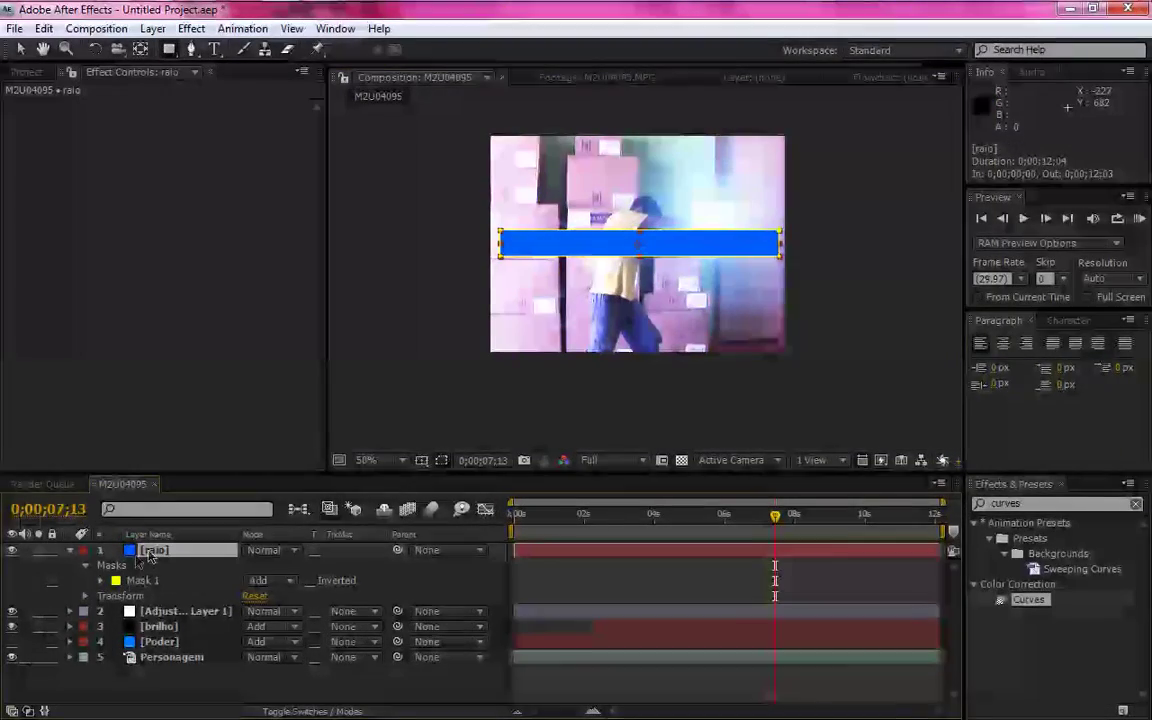
Set the Mask Feather of the raio layer's mask to 23 pixels
click(154, 586)
click(100, 580)
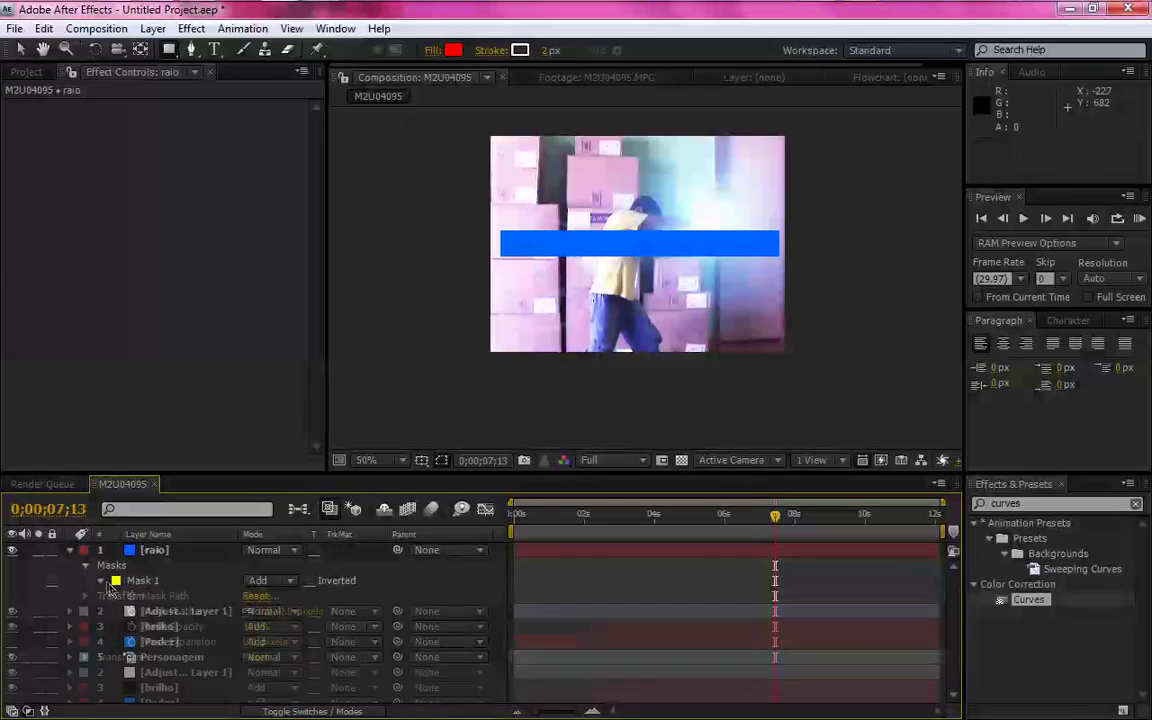
drag(265, 611, 393, 610)
click(63, 568)
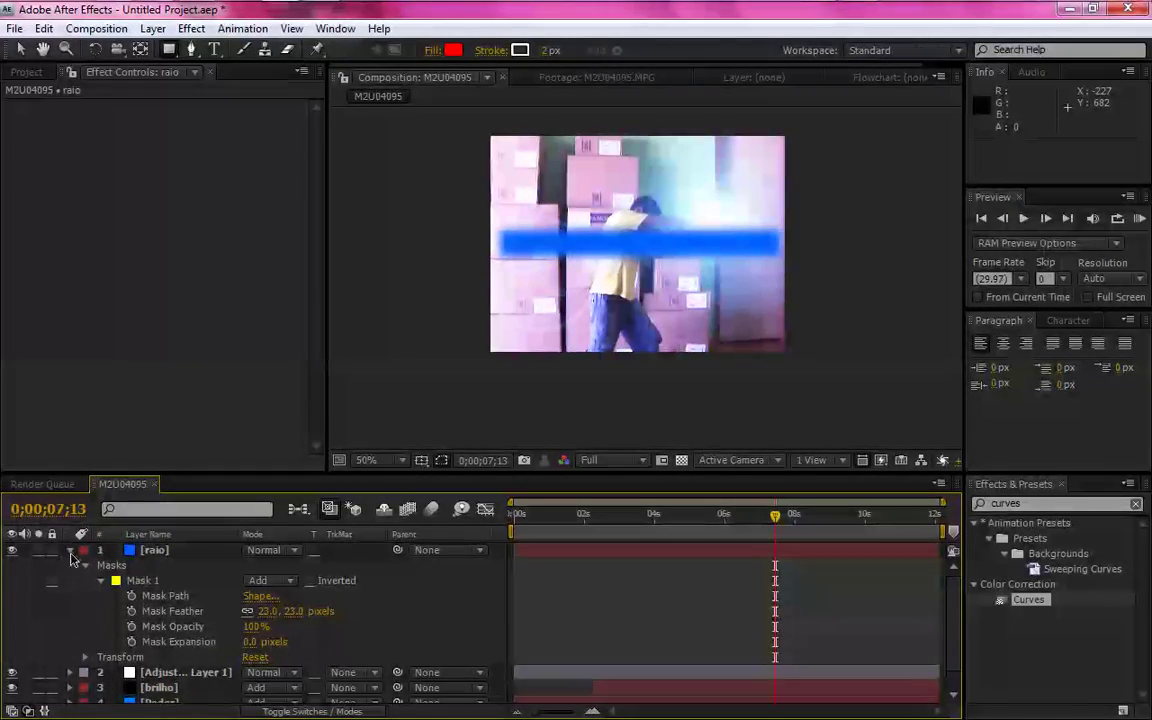
click(70, 551)
Set the raio layer's blending mode to Add
click(266, 551)
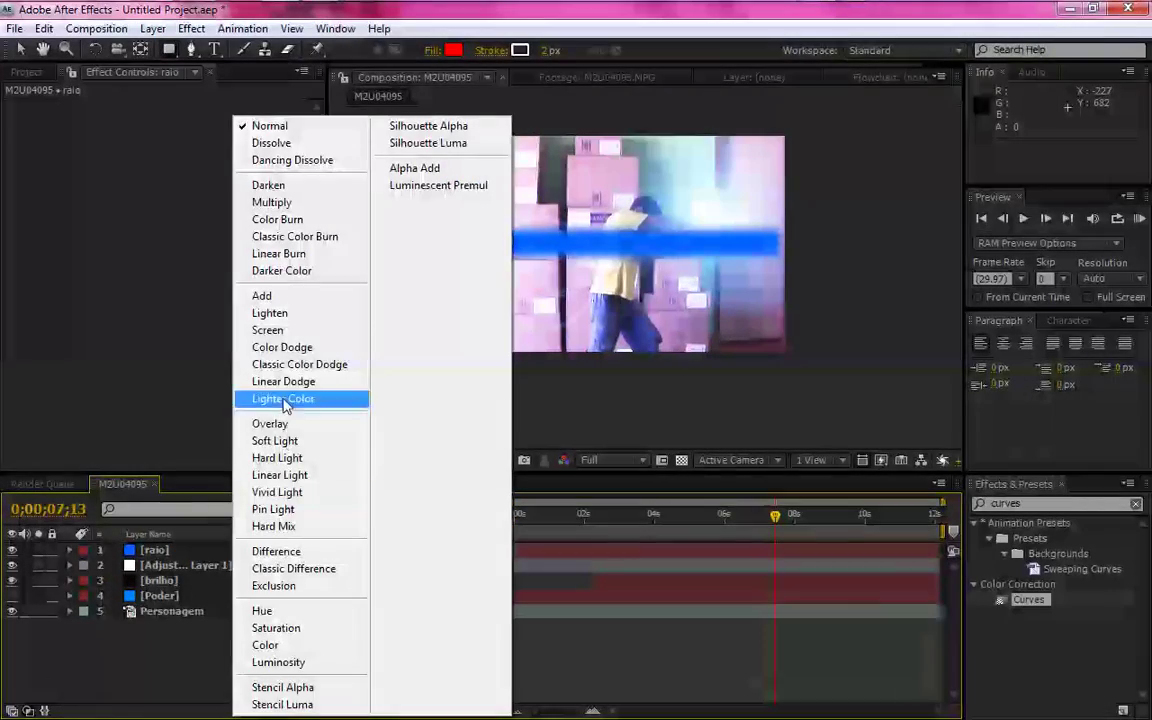
click(282, 297)
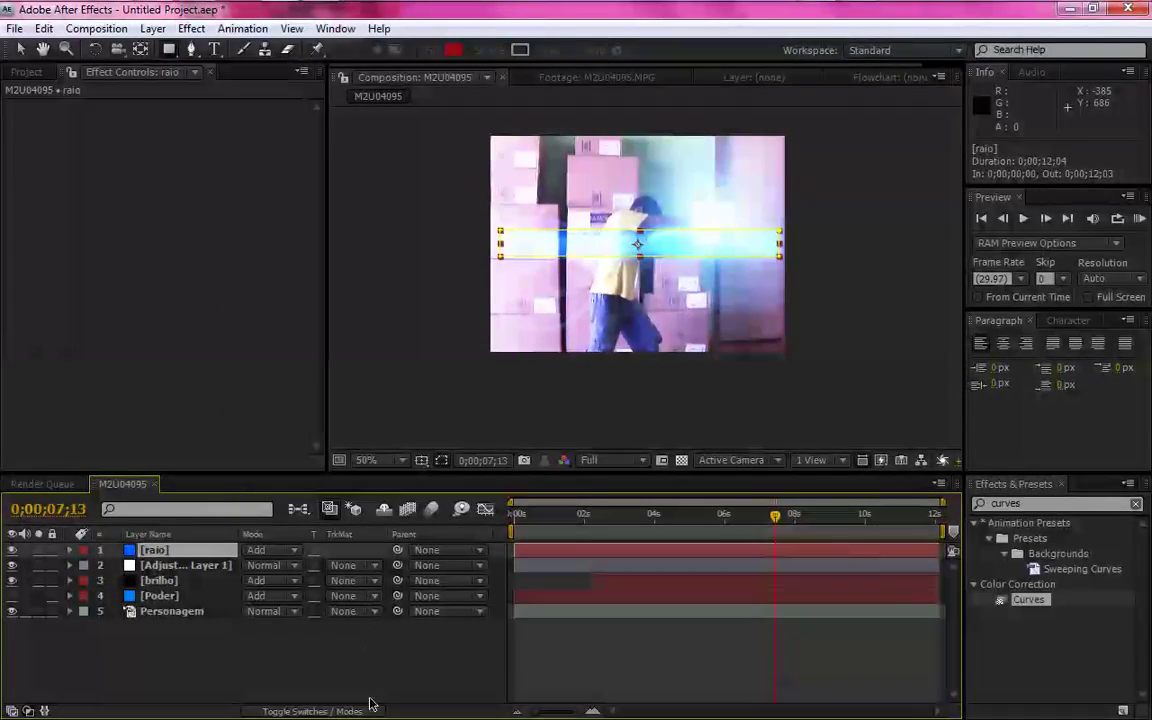
click(360, 669)
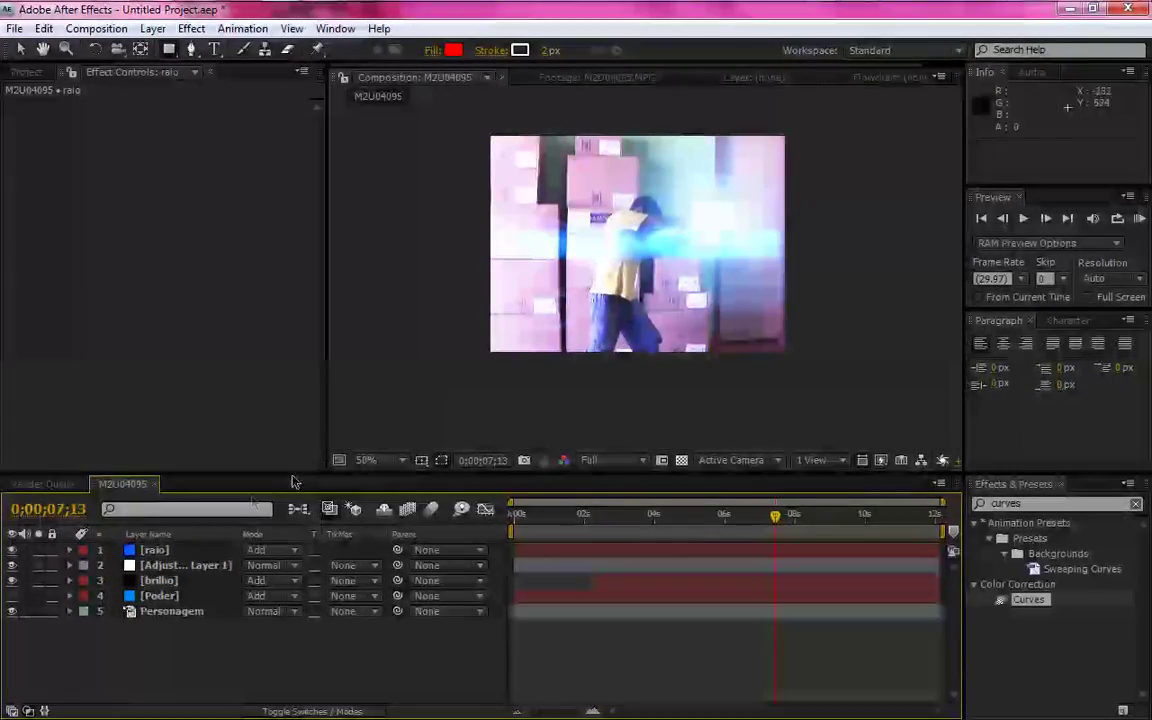
Move the raio layer's anchor point to the middle of the strip's left edge with the Pan Behind tool
click(155, 550)
click(20, 49)
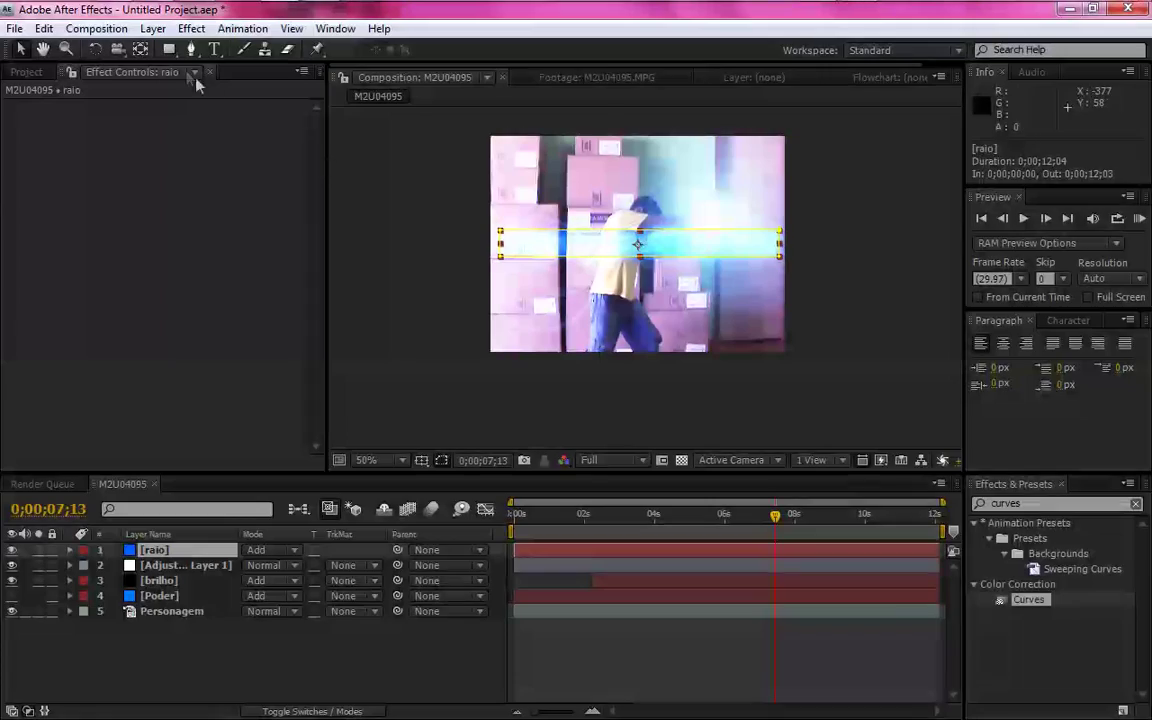
click(137, 50)
scroll(617, 247, up, 1)
drag(622, 254, 707, 297)
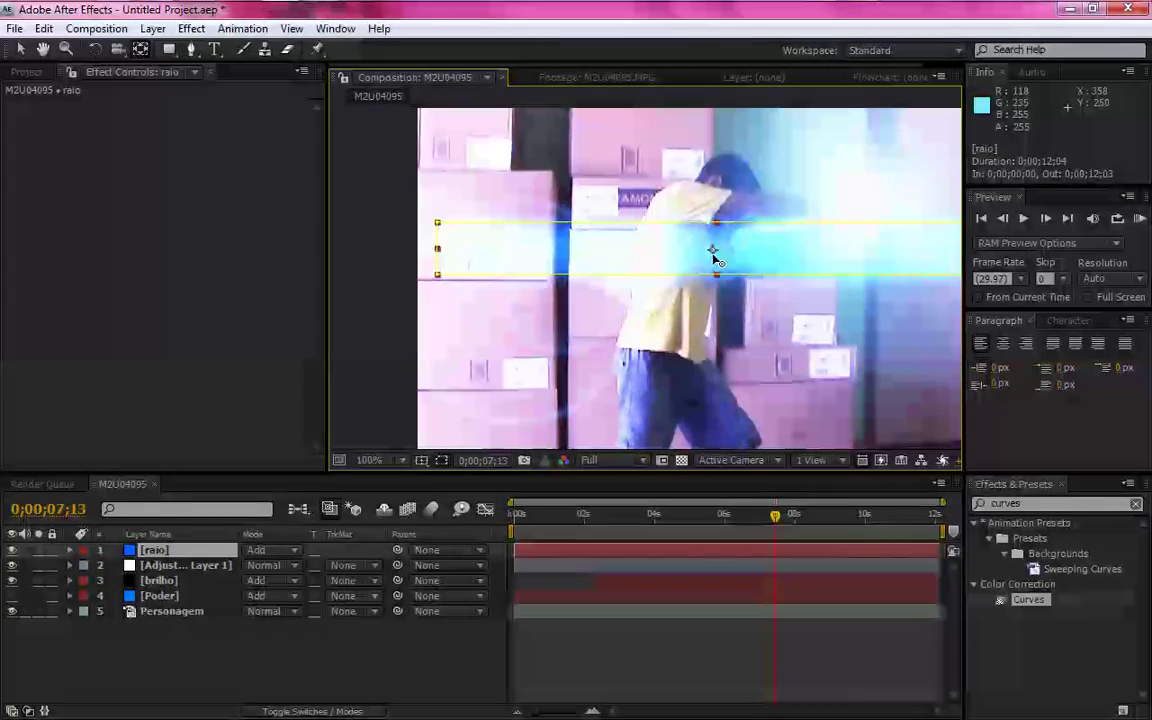
drag(712, 250, 699, 251)
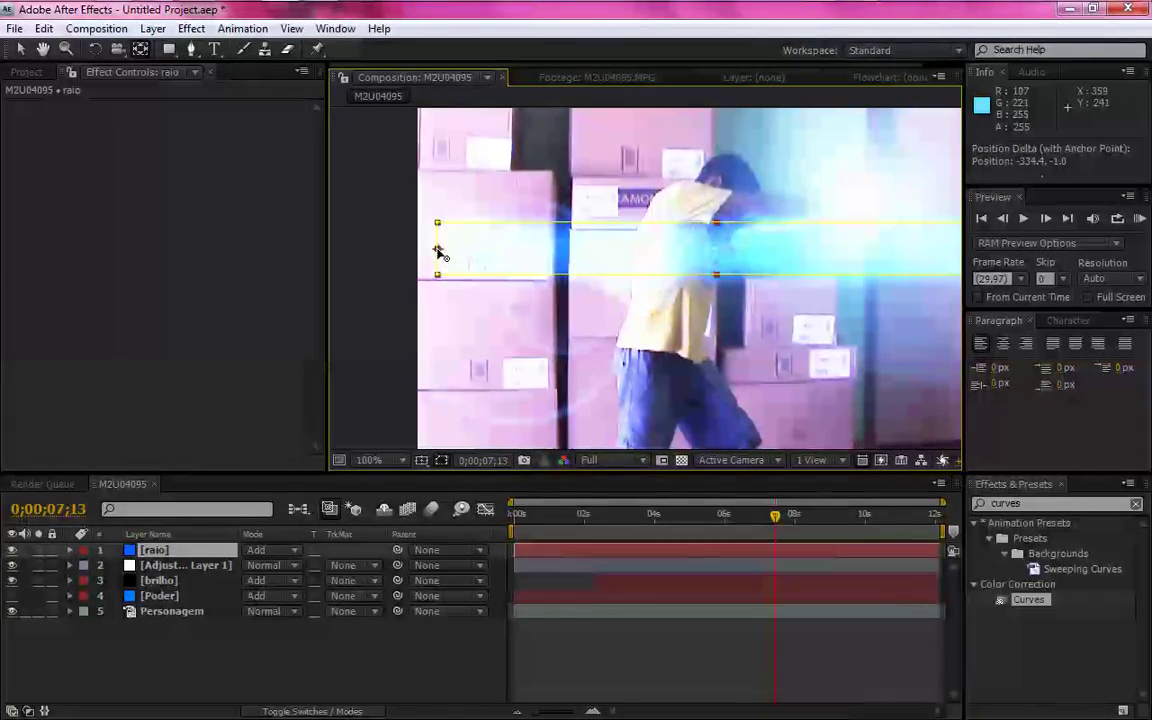
key(Return)
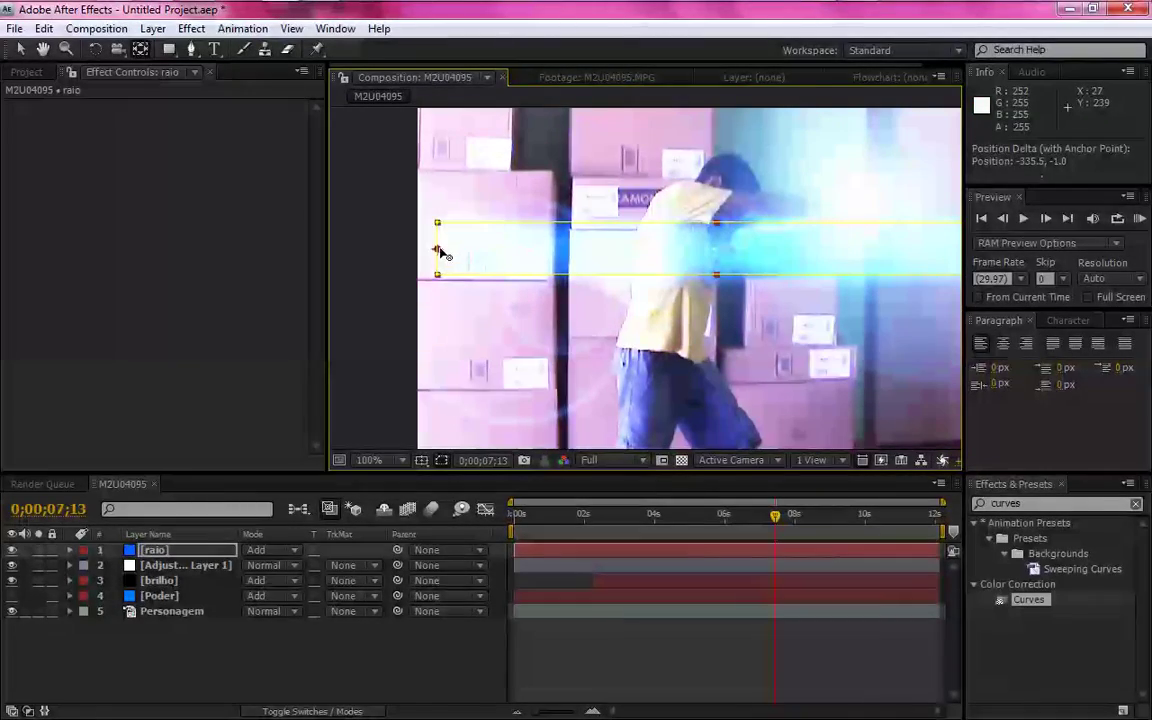
Move the raio layer so its left end starts at the flare, at about position 528.3, 193
scroll(600, 260, down, 4)
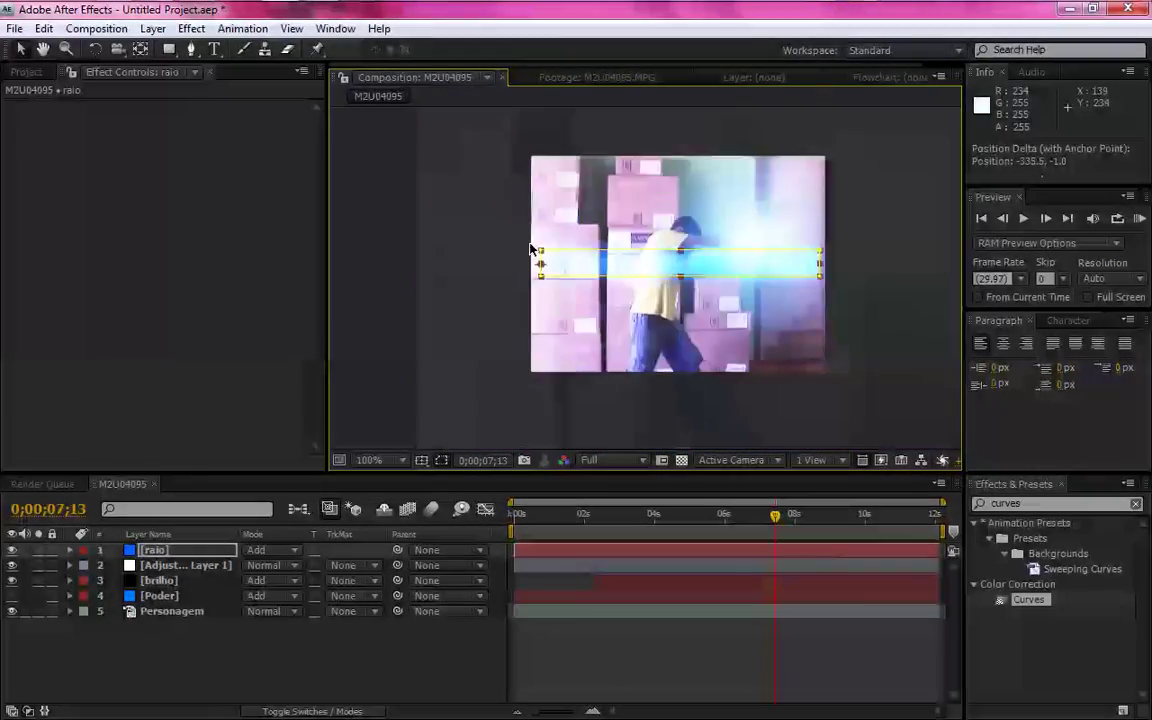
scroll(576, 278, up, 2)
drag(576, 278, 568, 268)
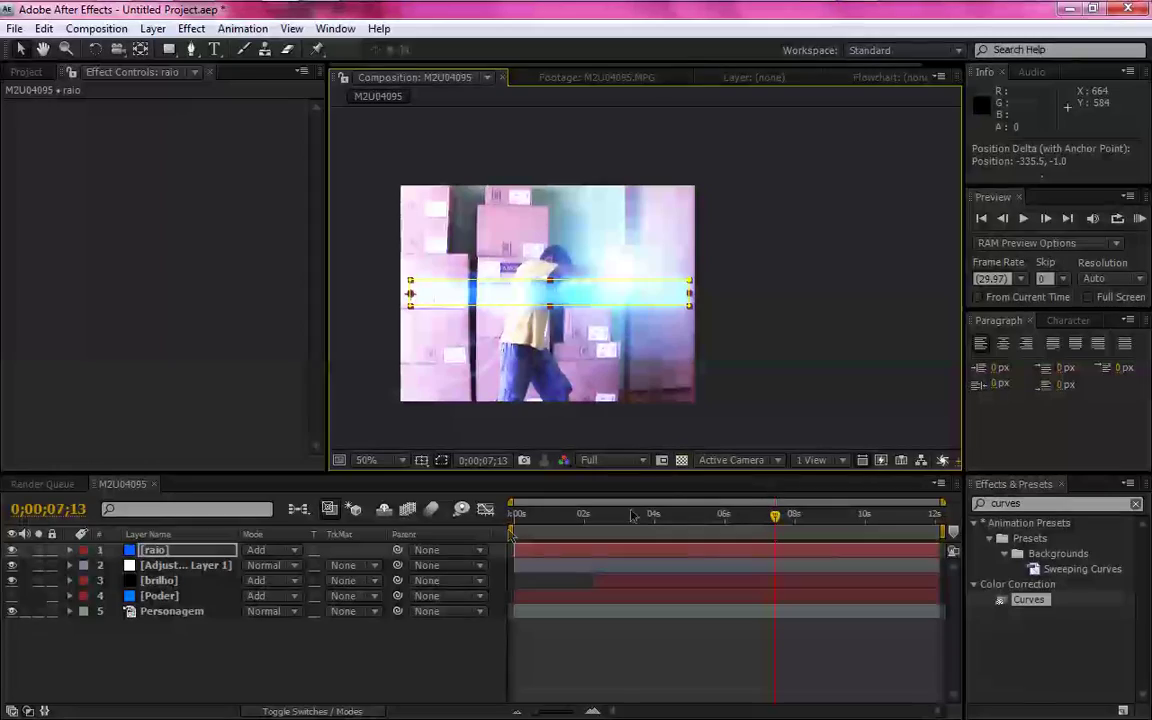
click(180, 551)
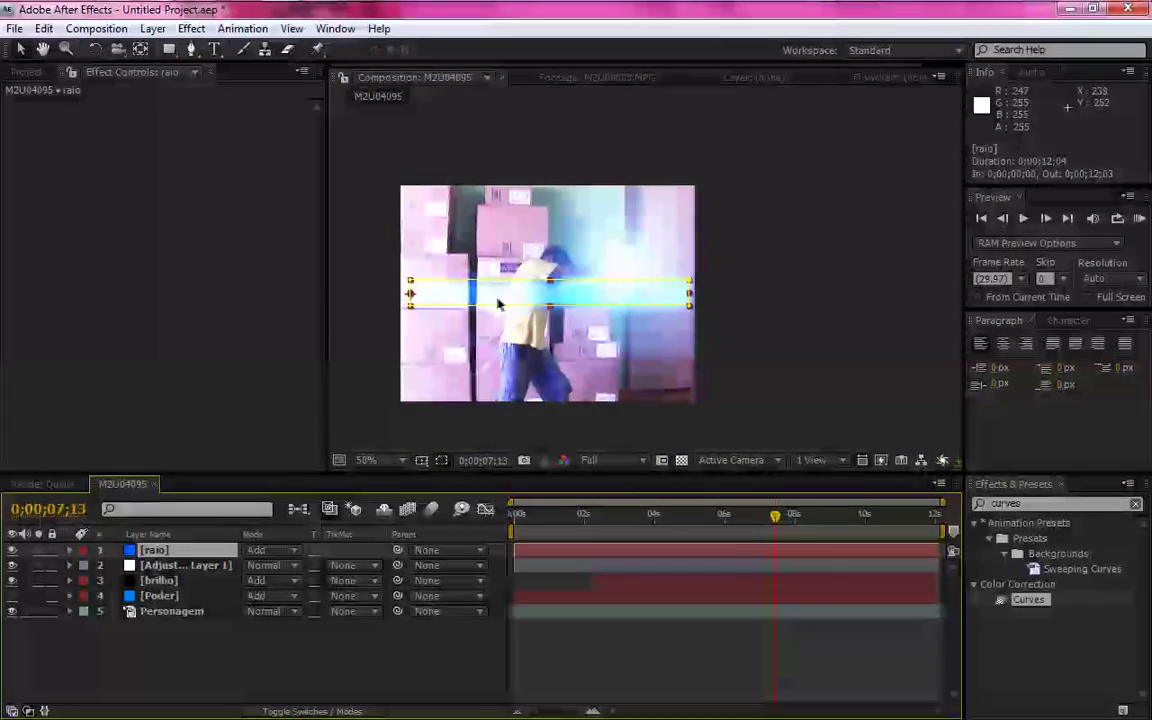
drag(548, 303, 718, 283)
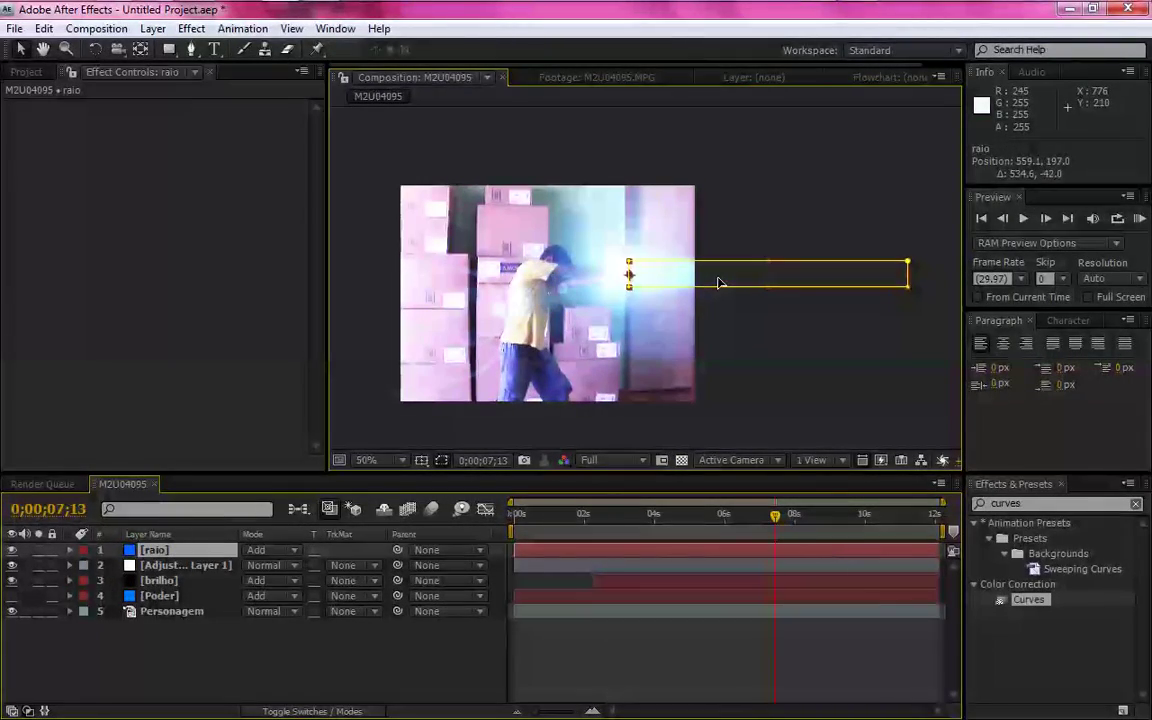
scroll(718, 283, up, 2)
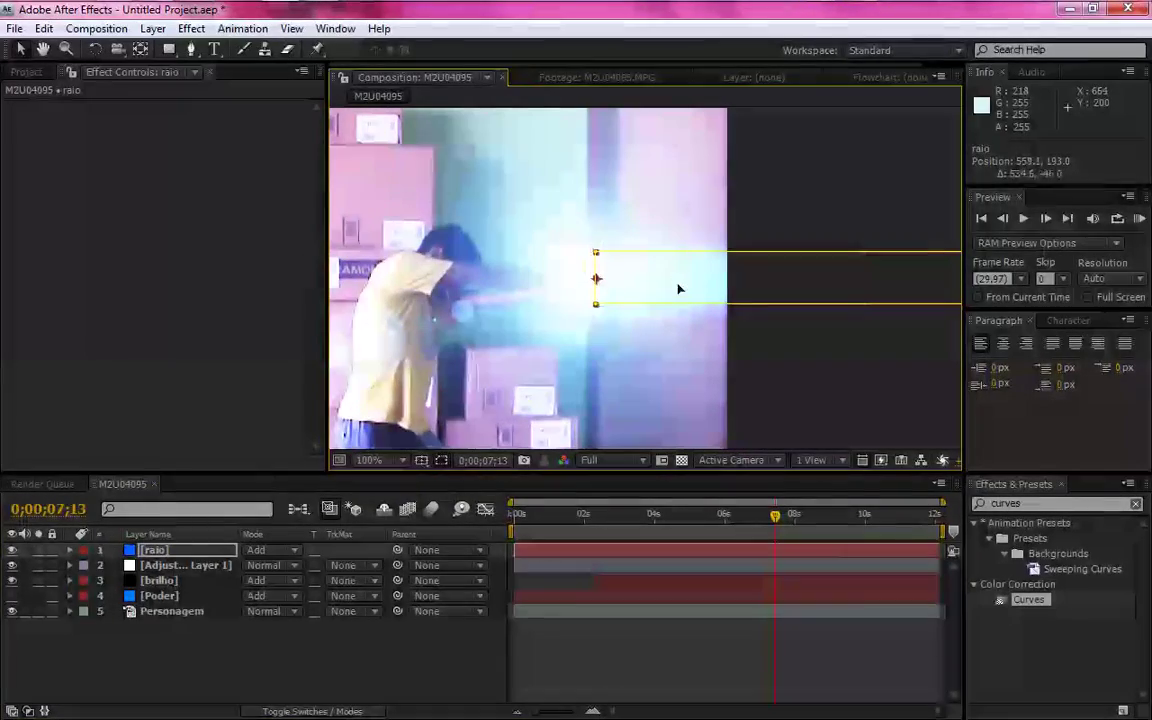
drag(659, 289, 654, 286)
scroll(676, 278, down, 2)
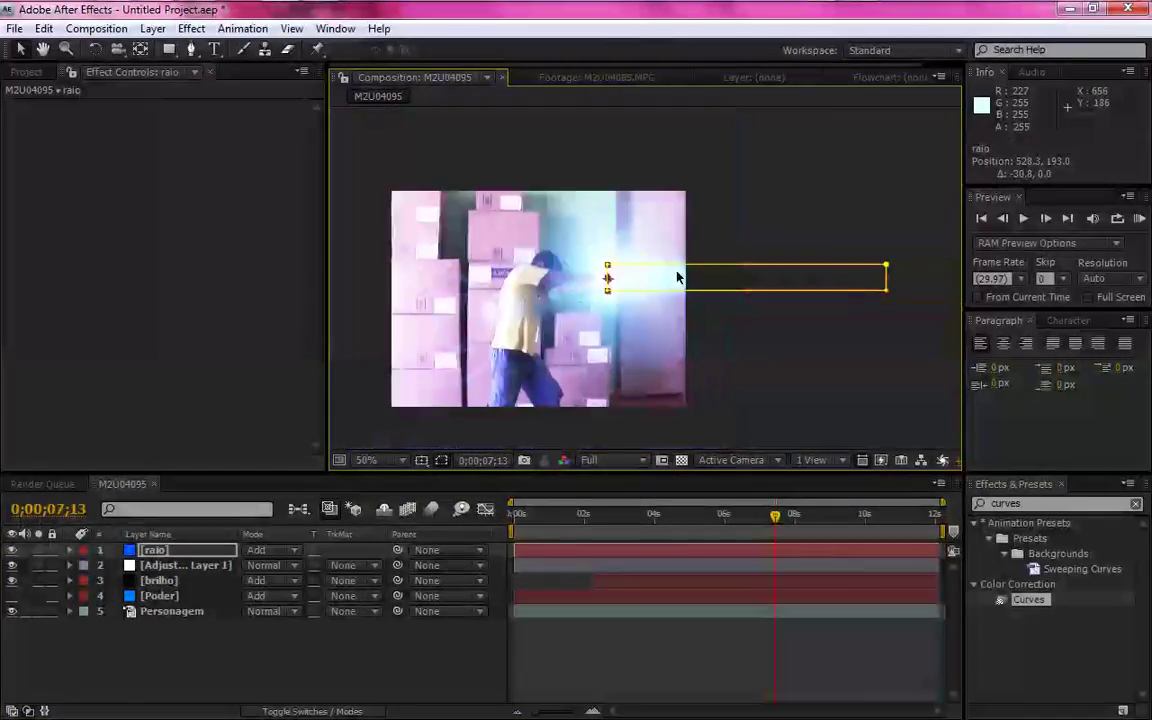
Stretch the raio strip vertically to about 231% while keeping its horizontal scale at 100%
scroll(546, 308, up, 2)
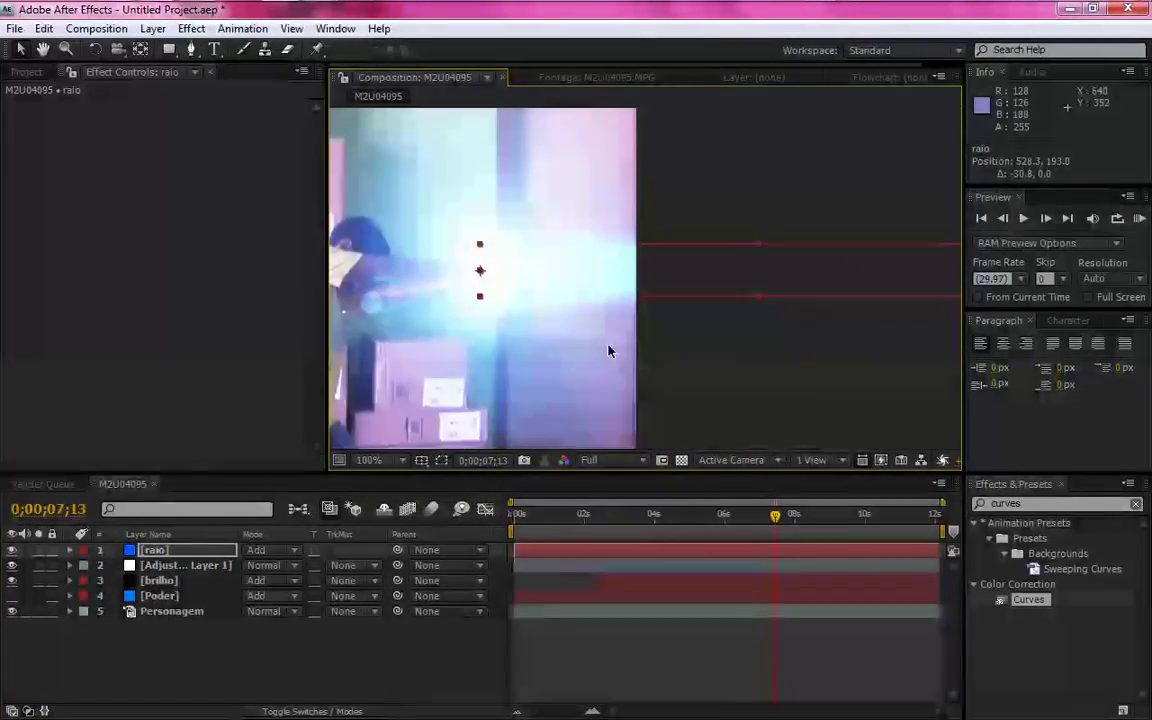
scroll(607, 329, down, 2)
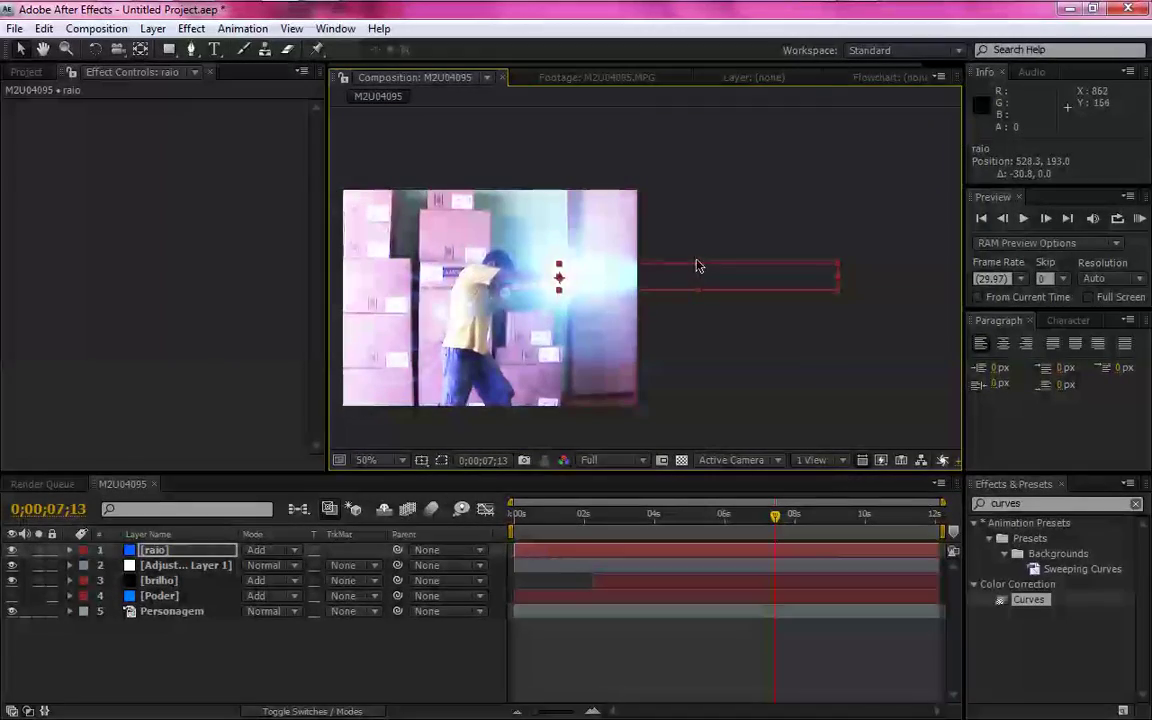
drag(697, 263, 696, 246)
drag(702, 313, 705, 318)
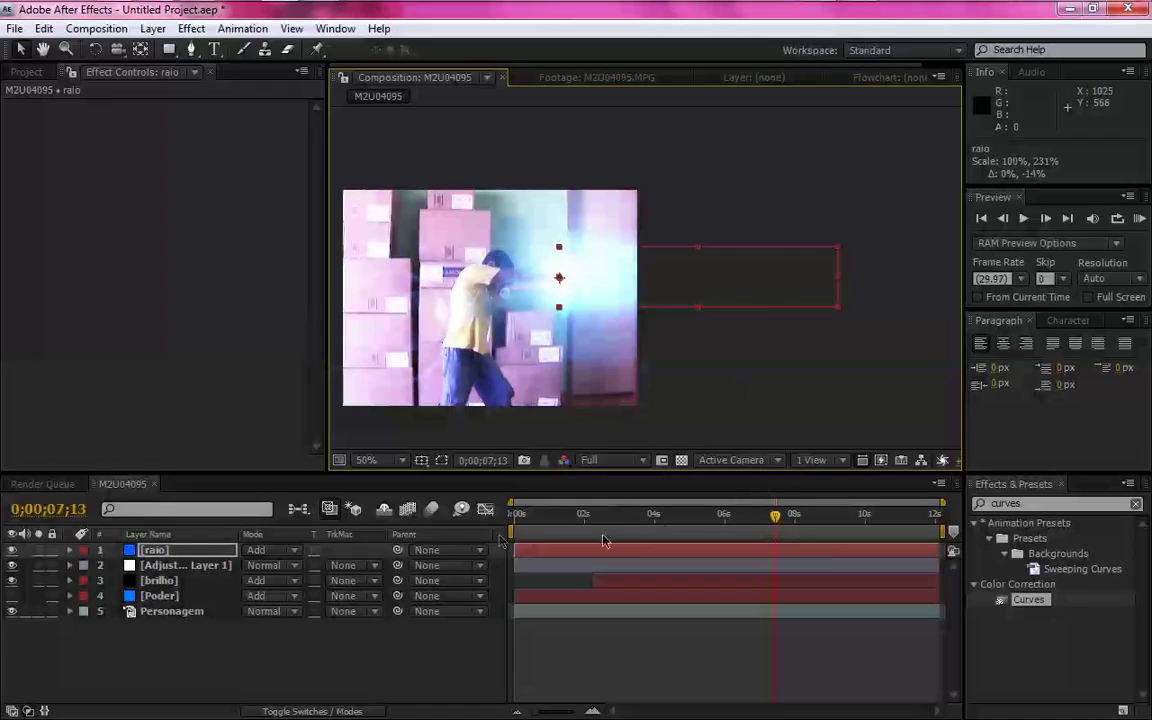
Reveal the Poder layer's Position keyframes and go to its last keyframe at 0;00;07;09
click(187, 597)
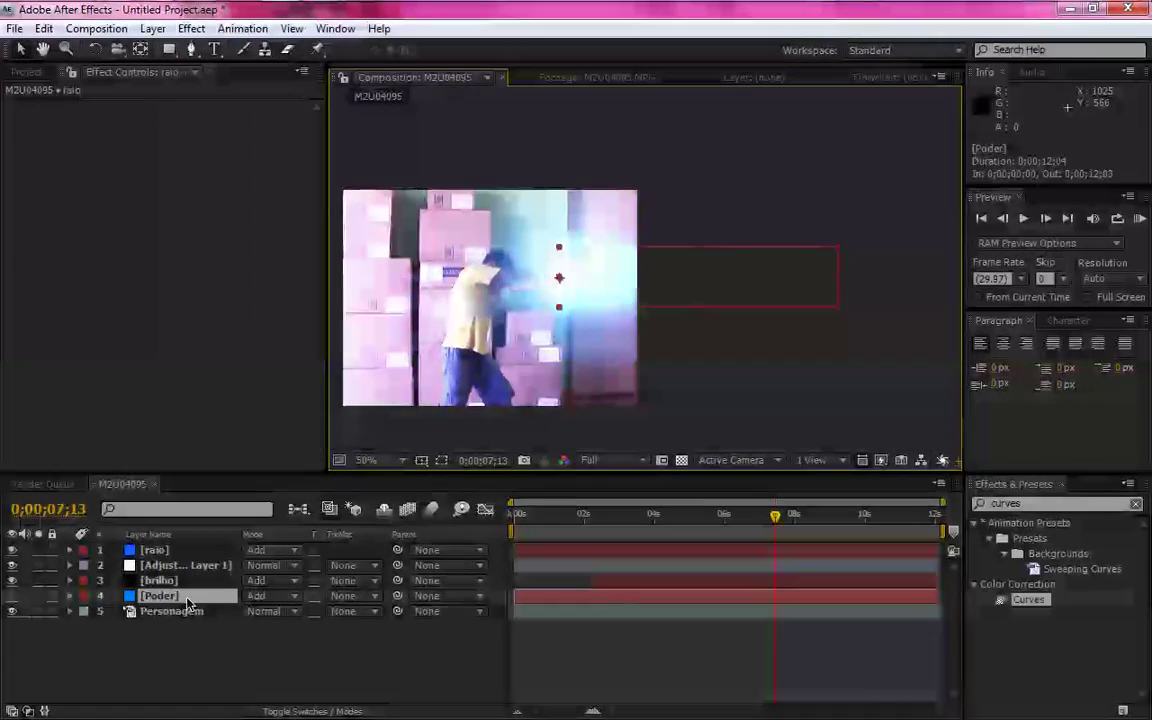
key(p)
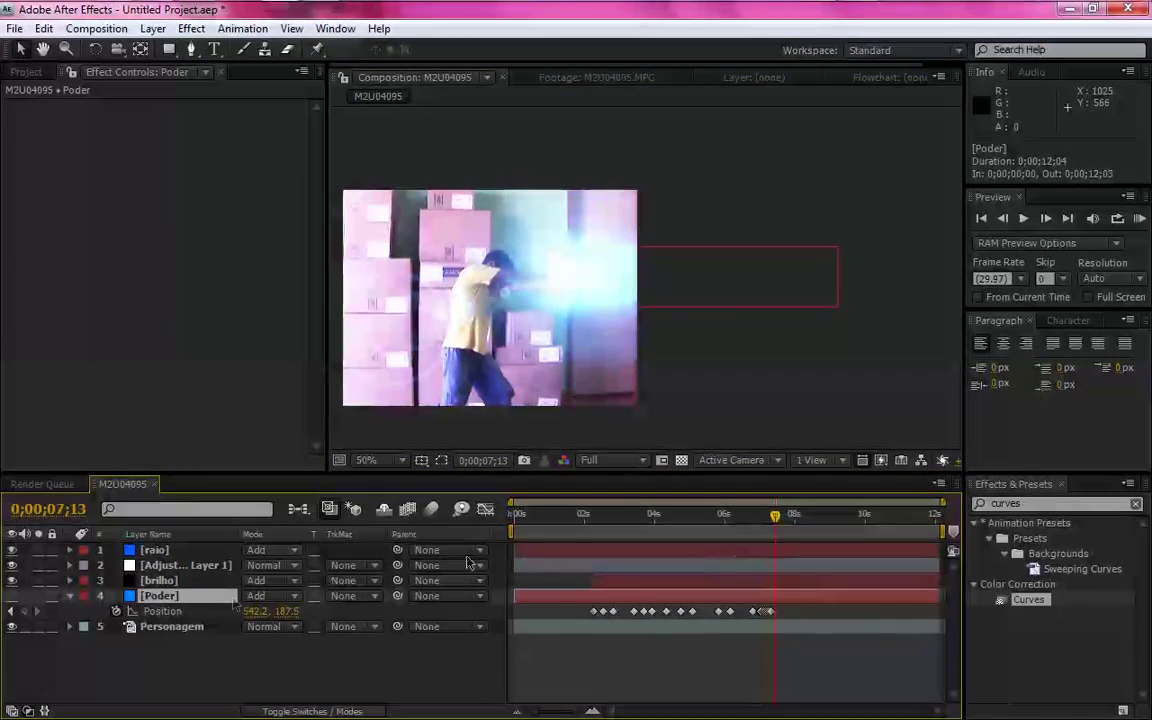
click(12, 611)
scroll(447, 336, up, 1)
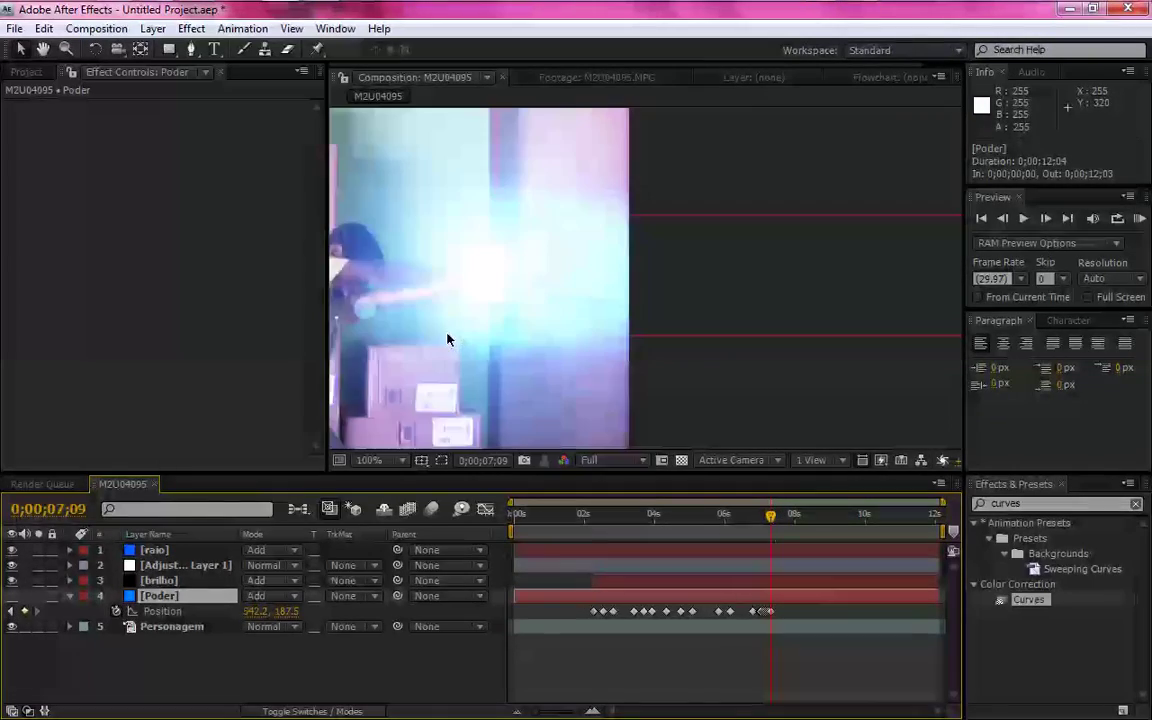
drag(537, 277, 496, 306)
scroll(503, 318, down, 1)
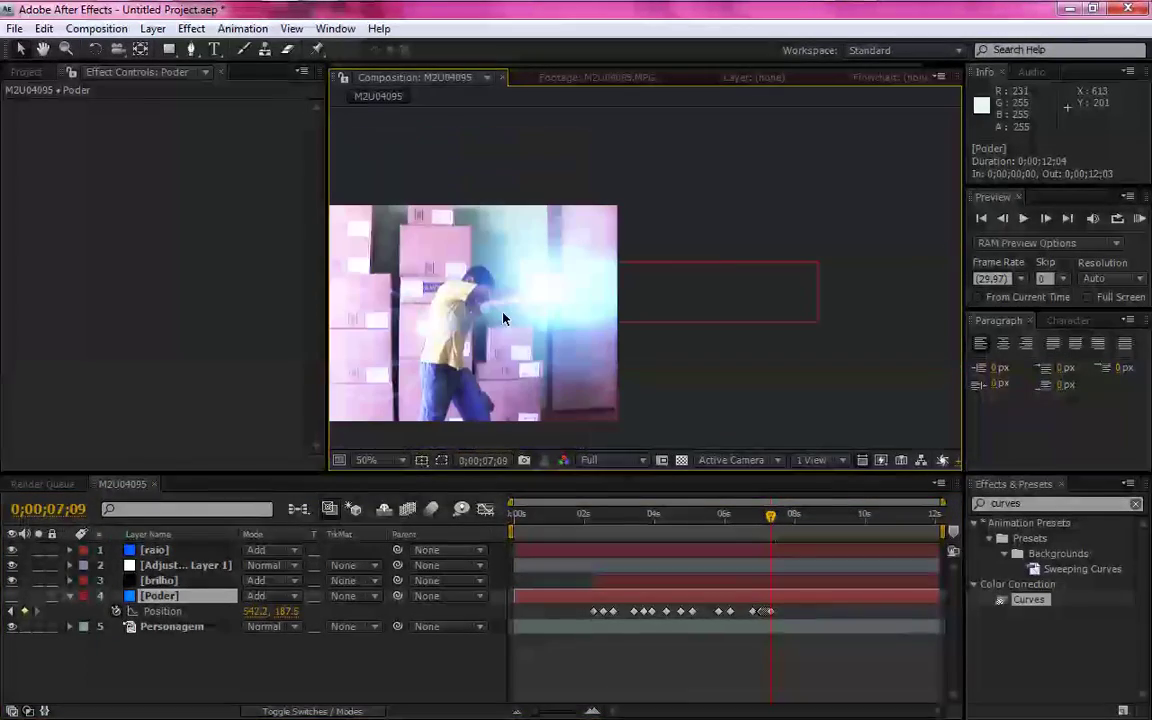
Start Scale keyframing on the raio layer at 100, 231% and place that keyframe at 0;00;07;18
click(148, 534)
click(160, 550)
key(s)
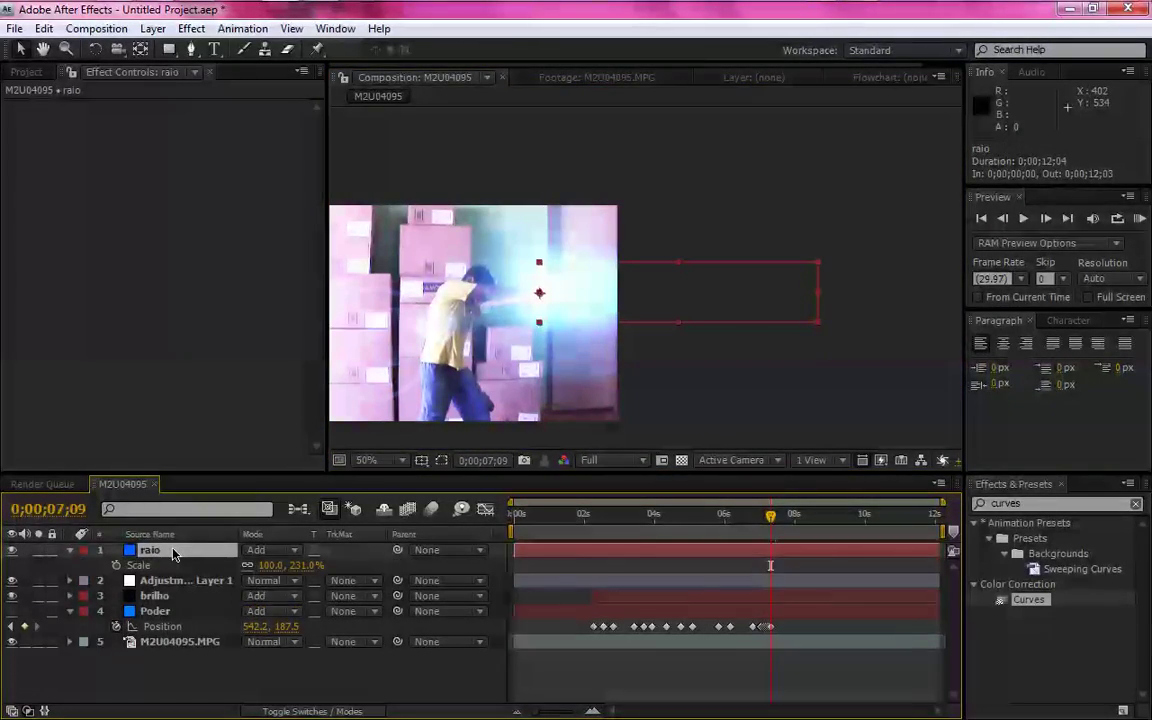
click(116, 566)
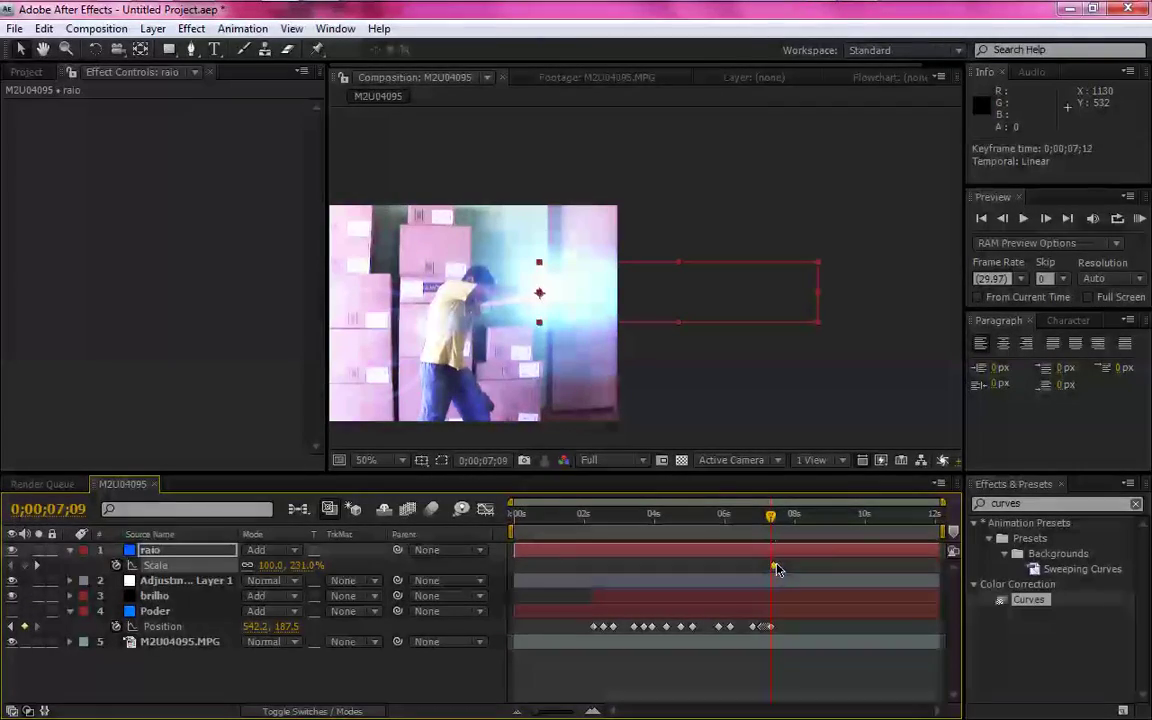
Shrink the raio layer at 0;00;07;09 to a scale of about 10.1, 55.2% so it fits inside the flare
drag(818, 292, 578, 292)
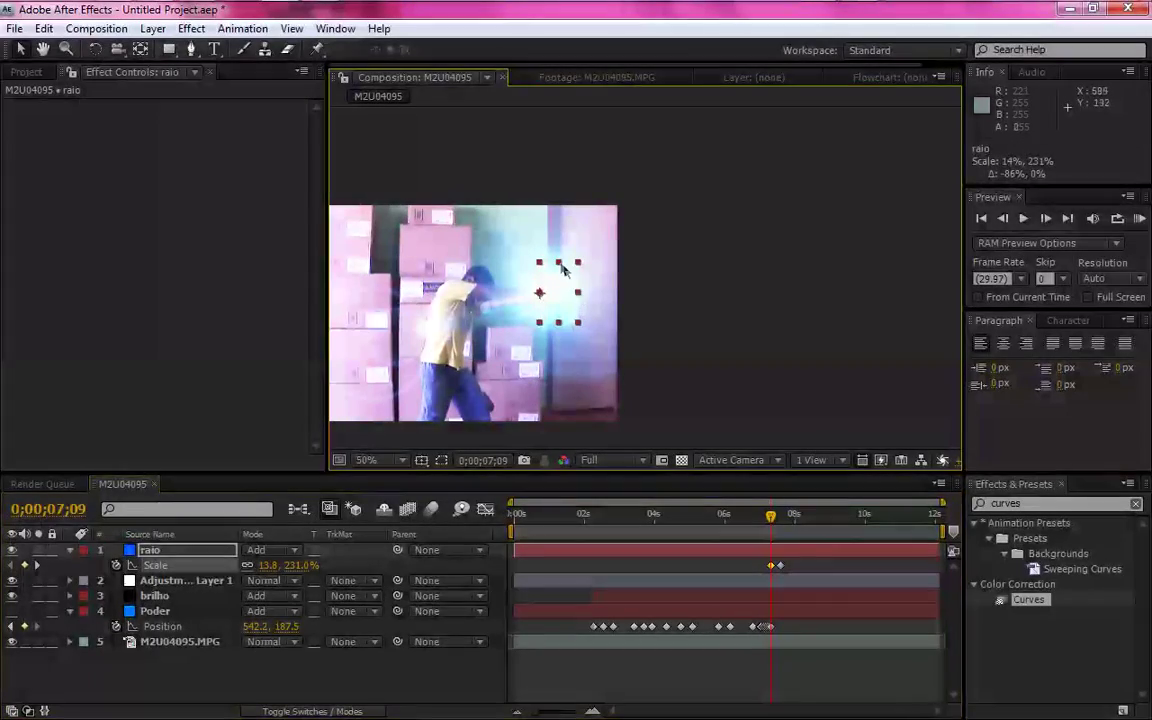
drag(559, 275, 561, 283)
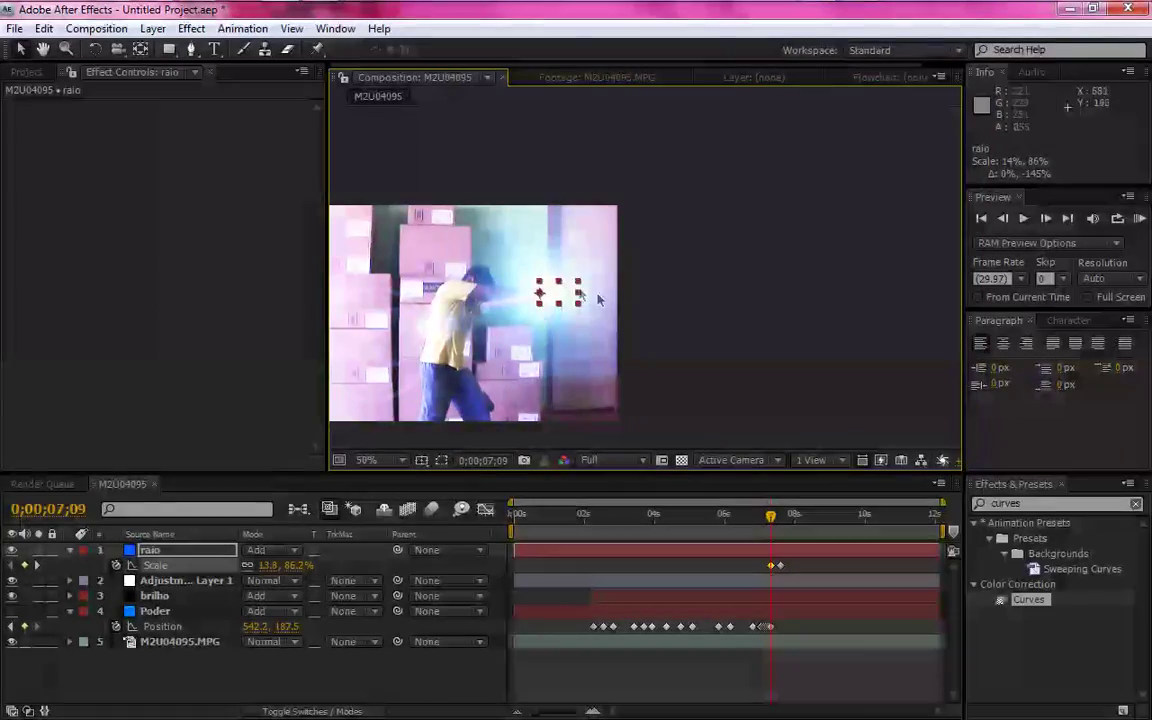
scroll(597, 294, up, 1)
drag(495, 268, 496, 321)
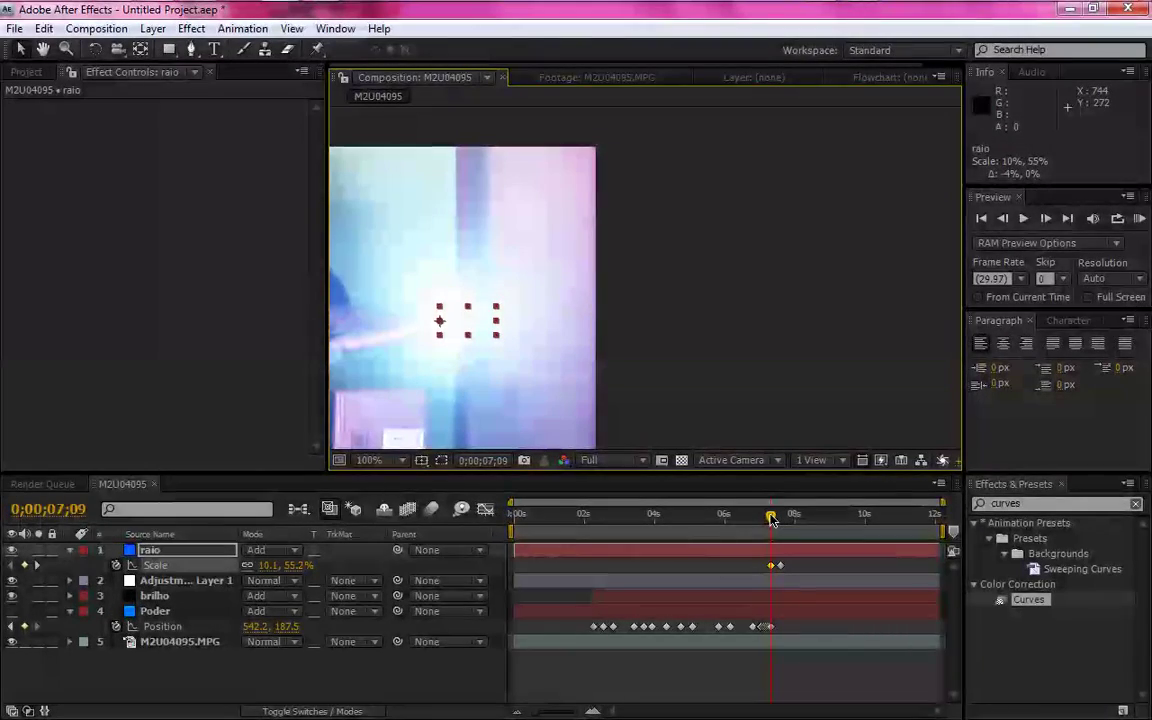
At 0;00;07;18, enlarge the raio layer's scale to about 111, 590%, and collapse the raio and Poder layer properties
drag(771, 518, 773, 520)
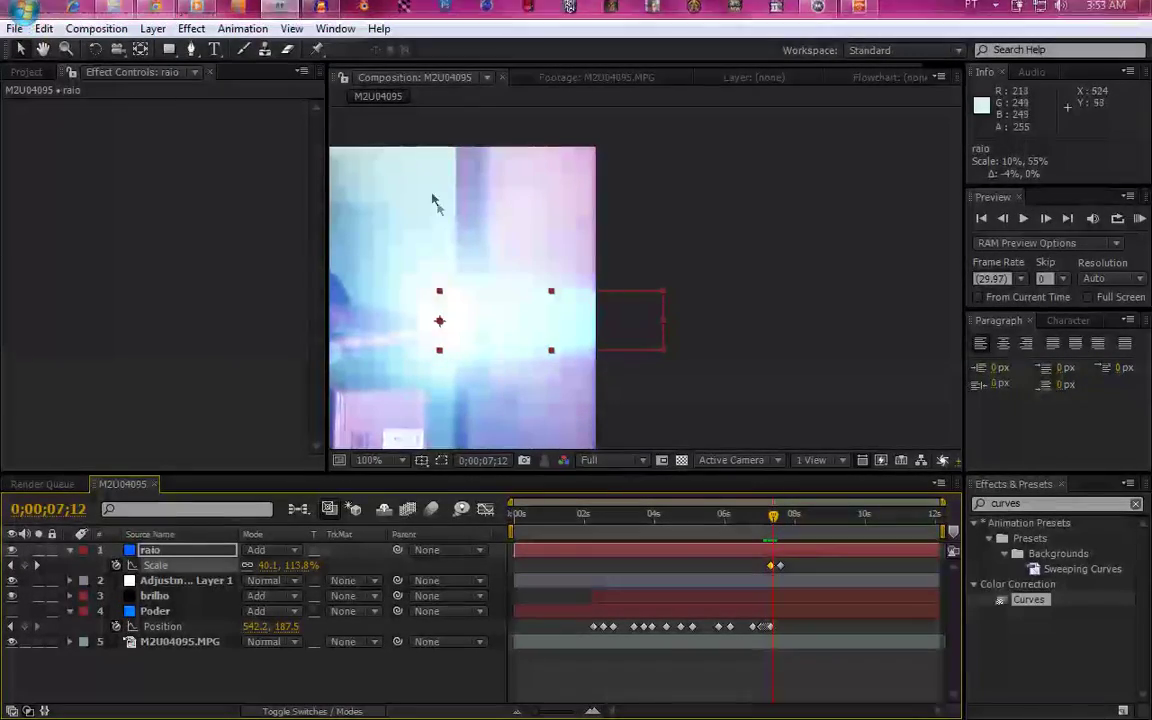
drag(515, 338, 558, 288)
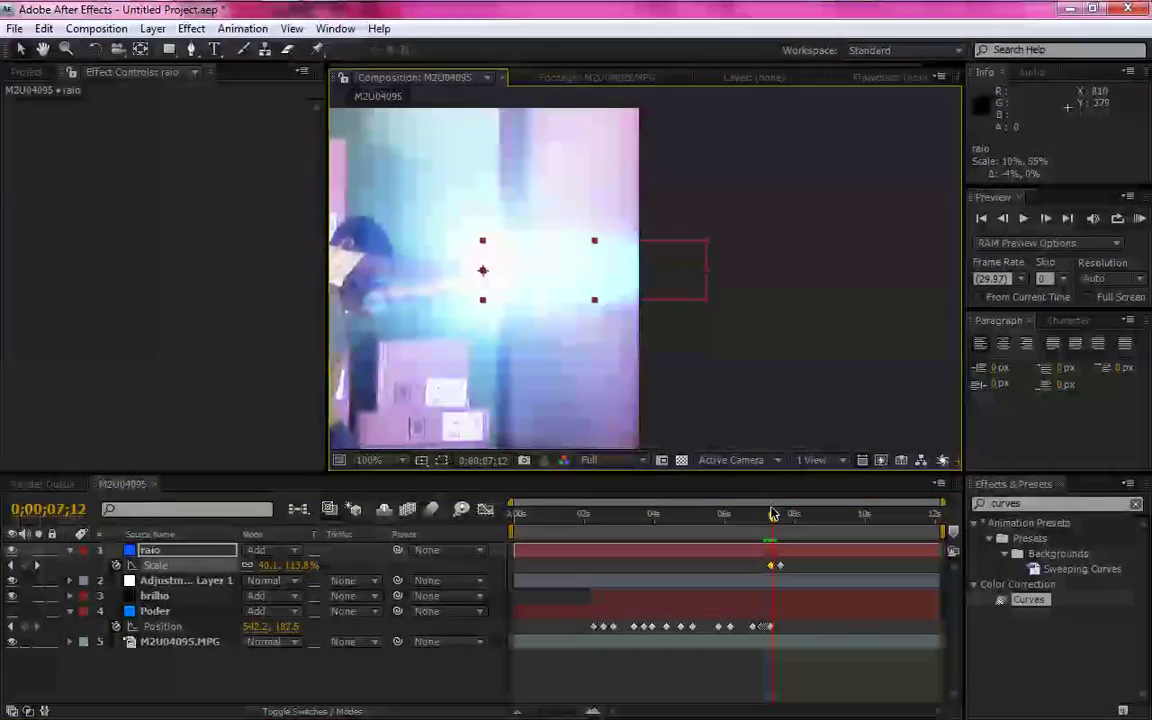
drag(773, 520, 784, 537)
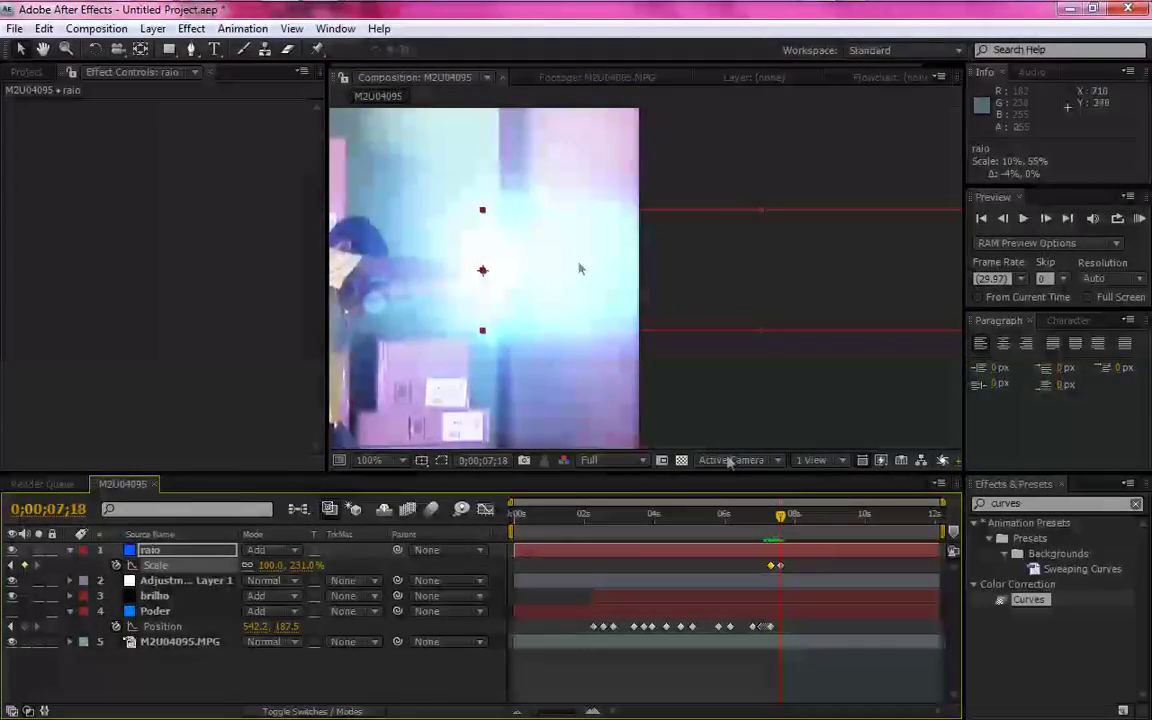
drag(572, 233, 519, 287)
drag(711, 265, 713, 221)
scroll(709, 230, down, 2)
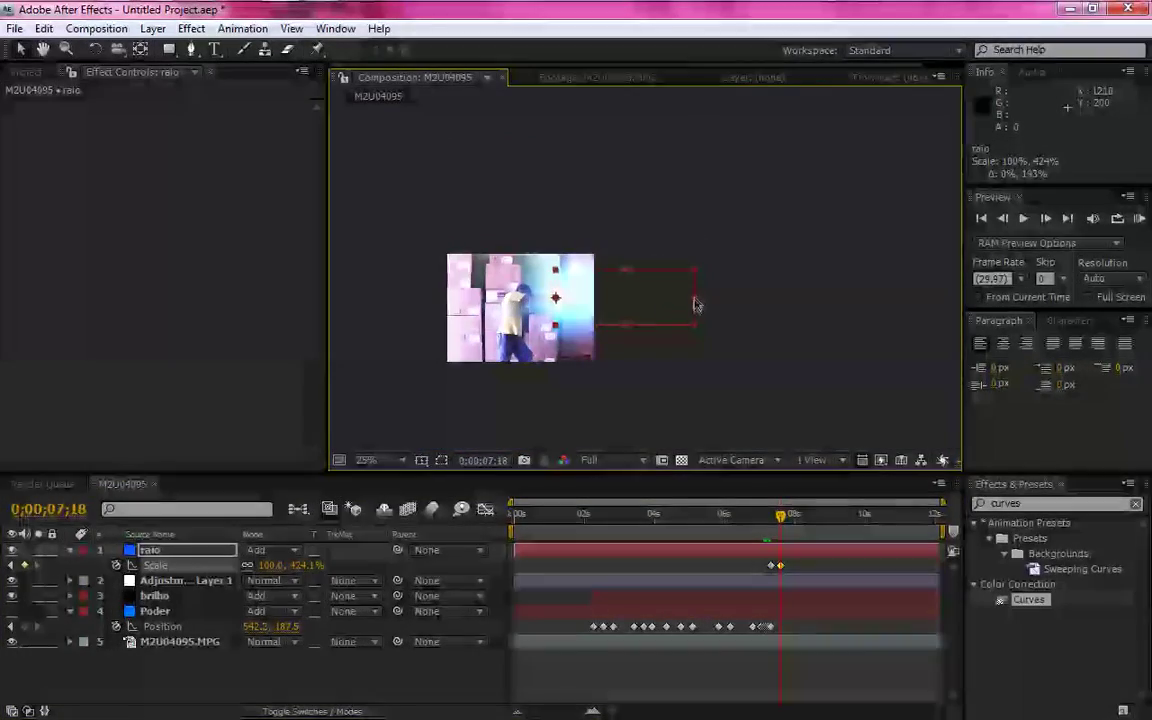
drag(695, 298, 711, 298)
drag(641, 262, 641, 258)
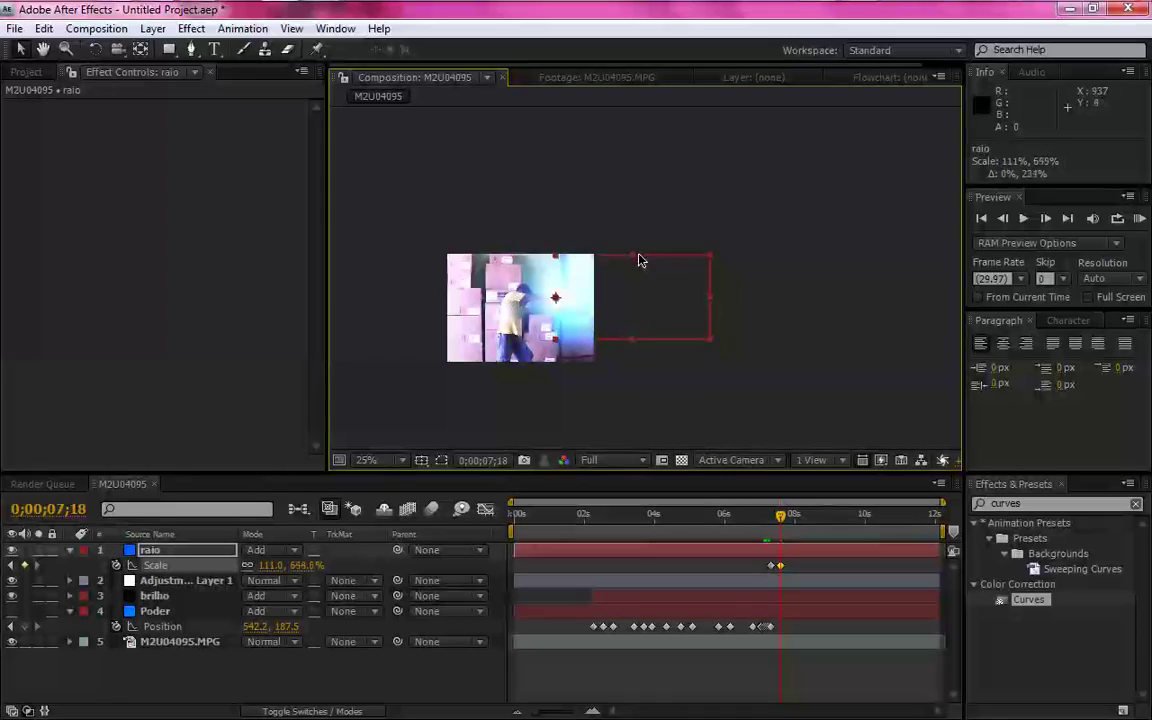
click(69, 550)
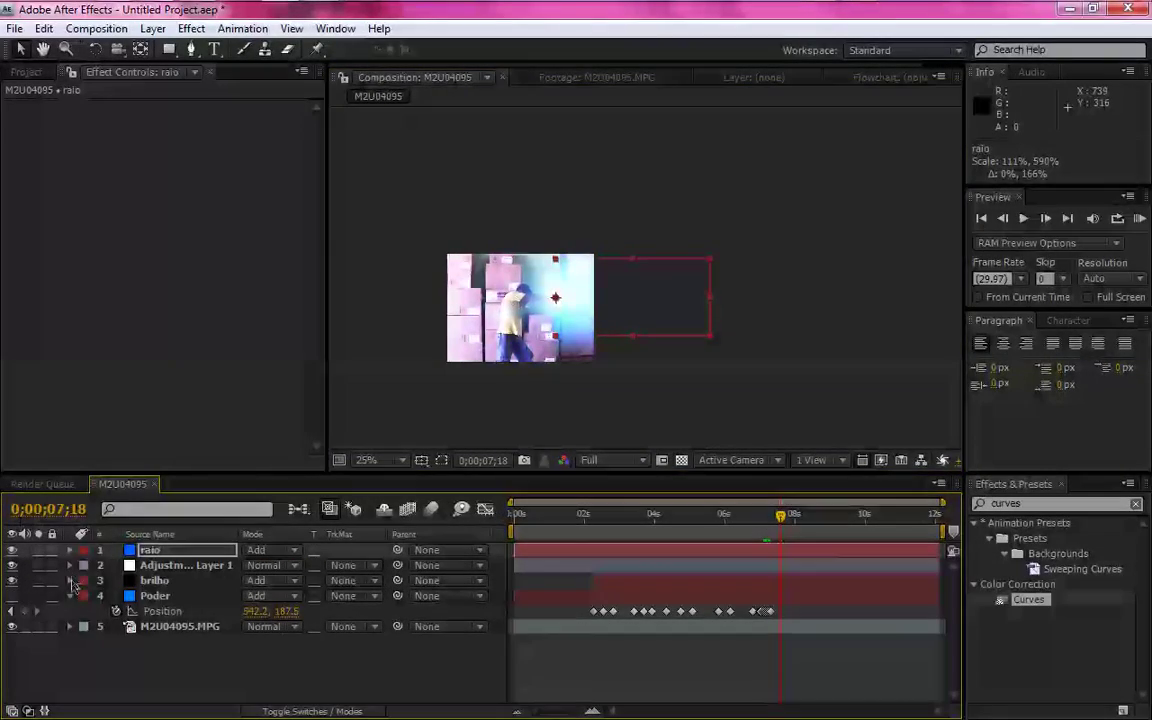
click(70, 596)
Scrub from about 0;00;06;04 through 0;00;07;10 to 0;00;08;21, with the composition fitted to the viewer, to review the beam's growth
drag(664, 516, 729, 522)
click(393, 461)
click(404, 133)
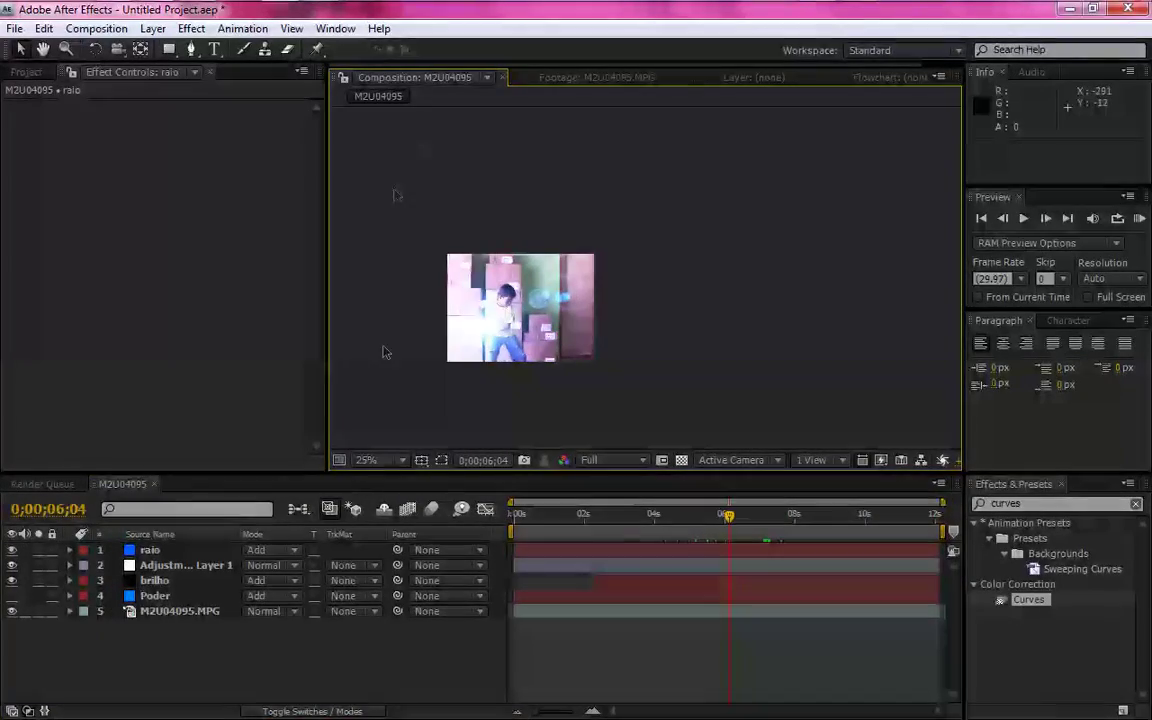
click(383, 460)
click(390, 135)
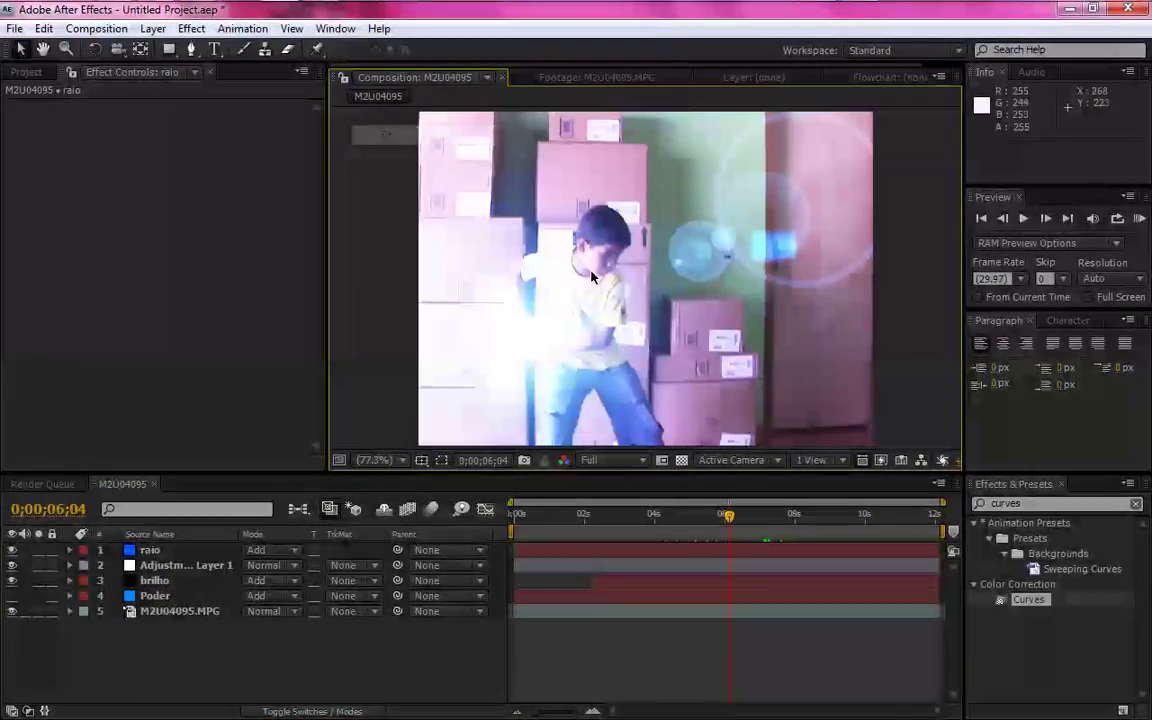
drag(720, 517, 771, 520)
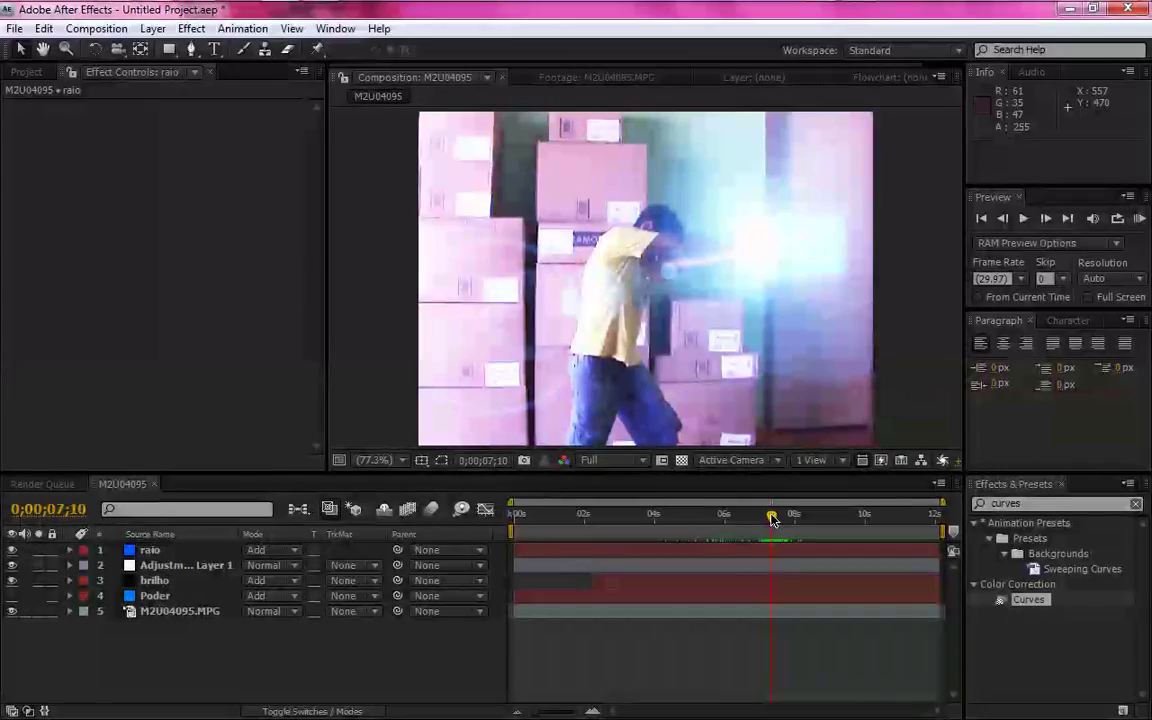
drag(771, 521, 788, 522)
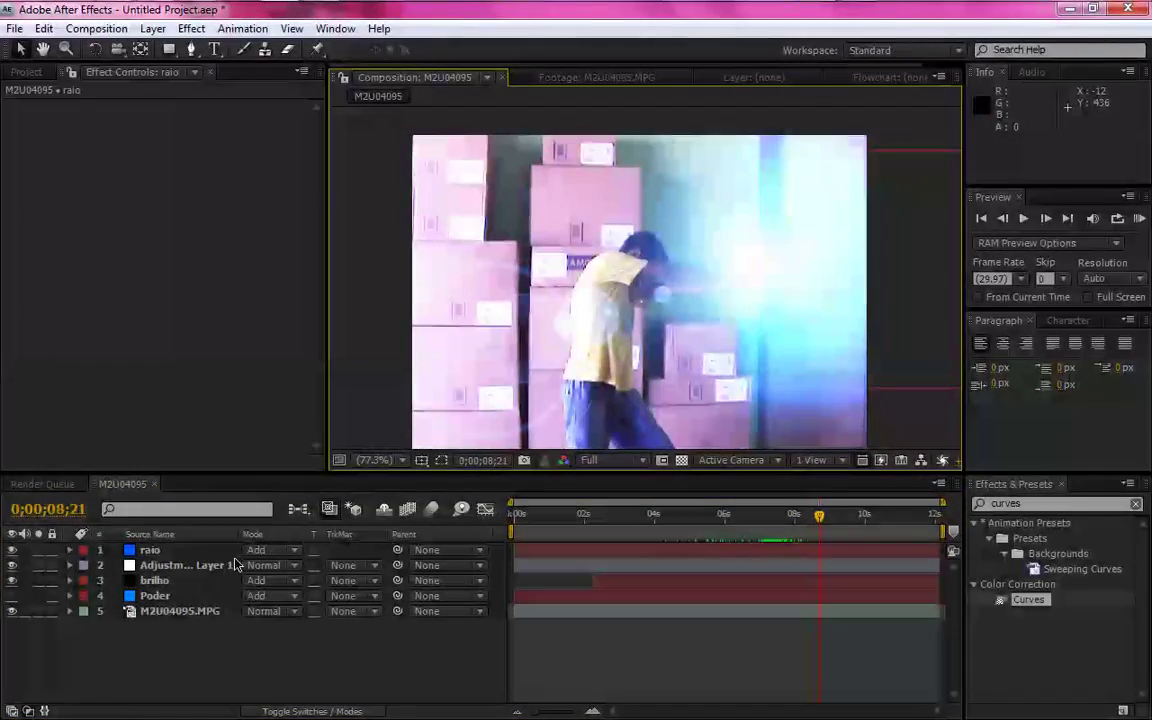
Move Adjustment Layer 1 above the raio layer and add a keyframe for its Curves effect at 0;00;07;11
drag(233, 565, 226, 546)
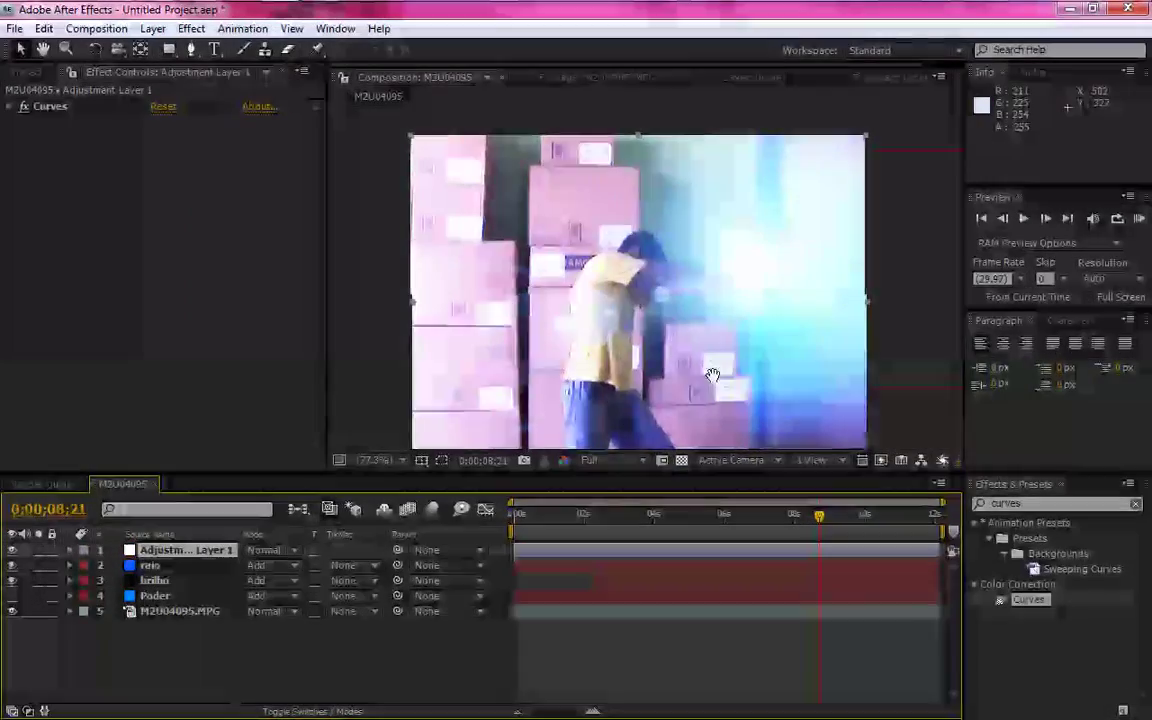
scroll(690, 357, down, 2)
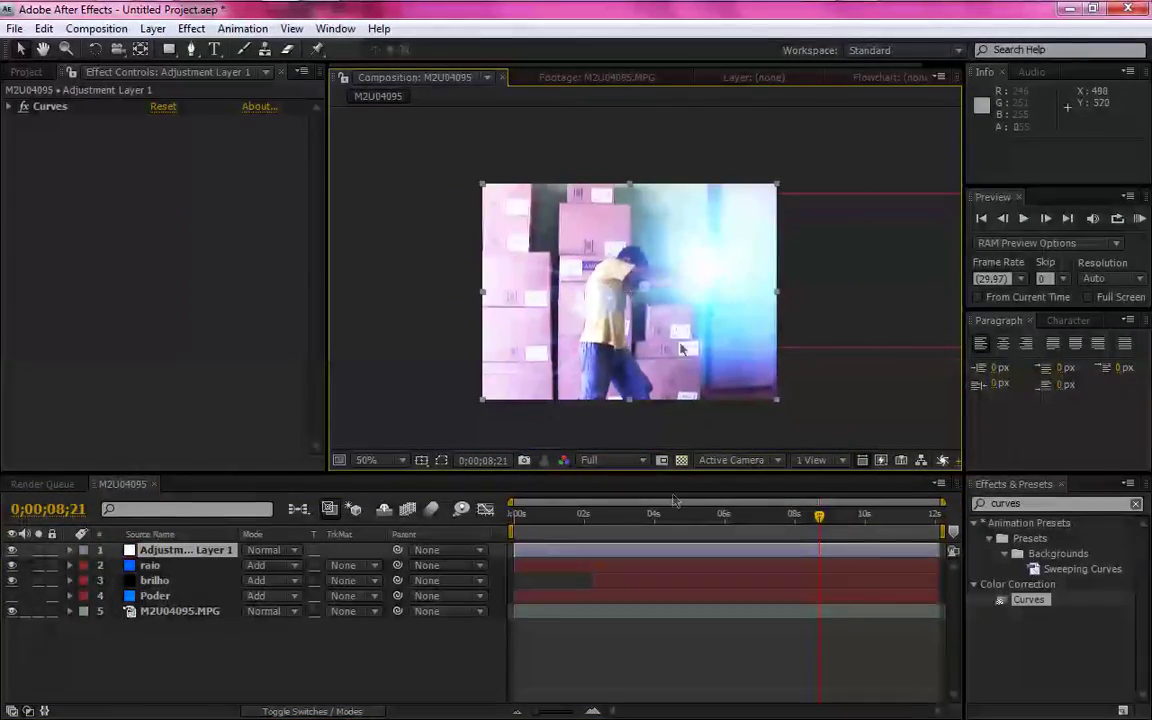
mouse_move(781, 533)
mouse_down()
mouse_move(740, 538)
mouse_move(771, 541)
mouse_up()
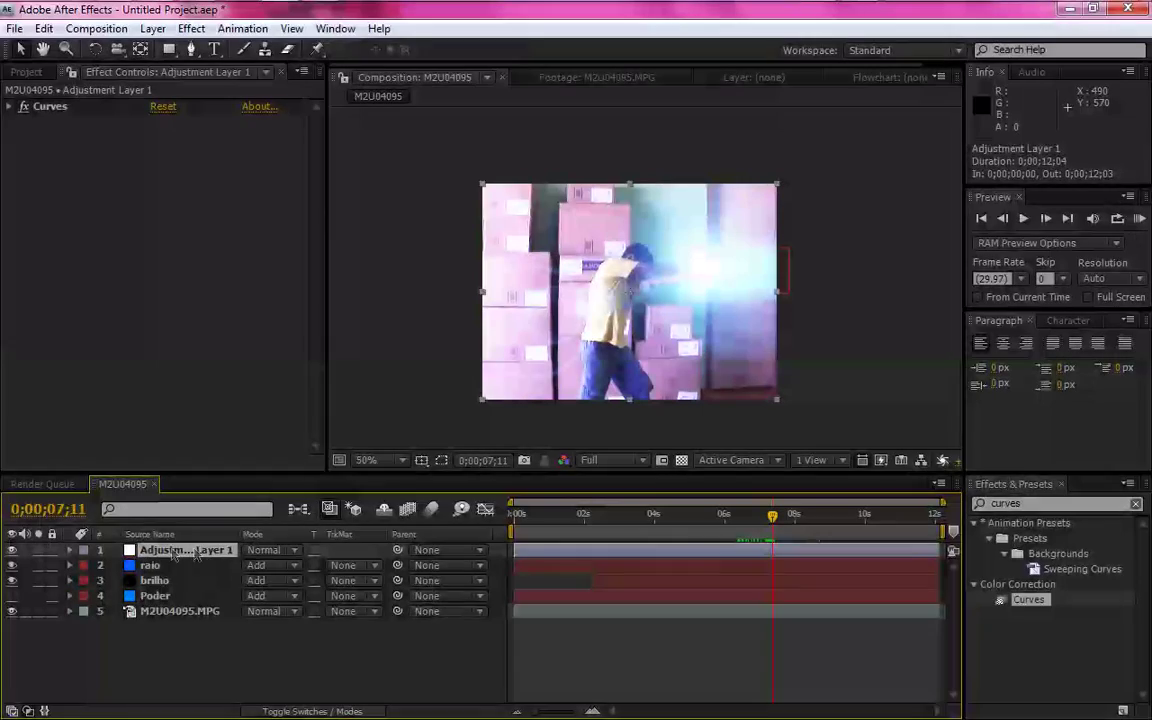
key(e)
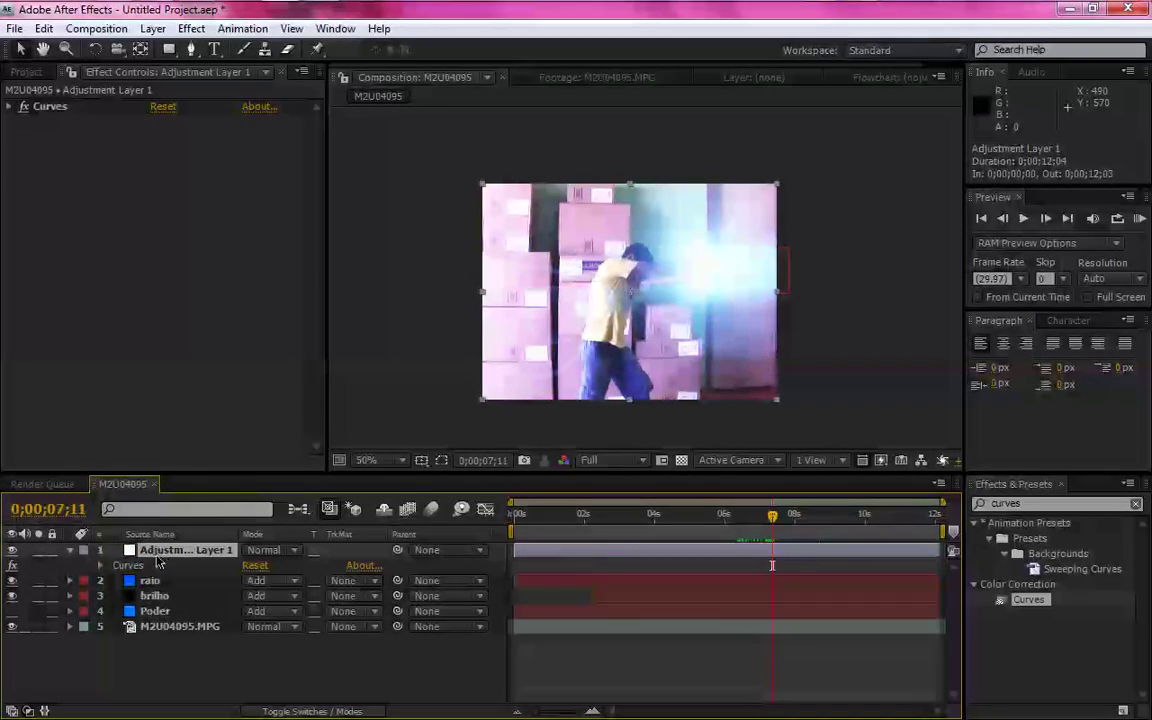
click(101, 566)
click(175, 580)
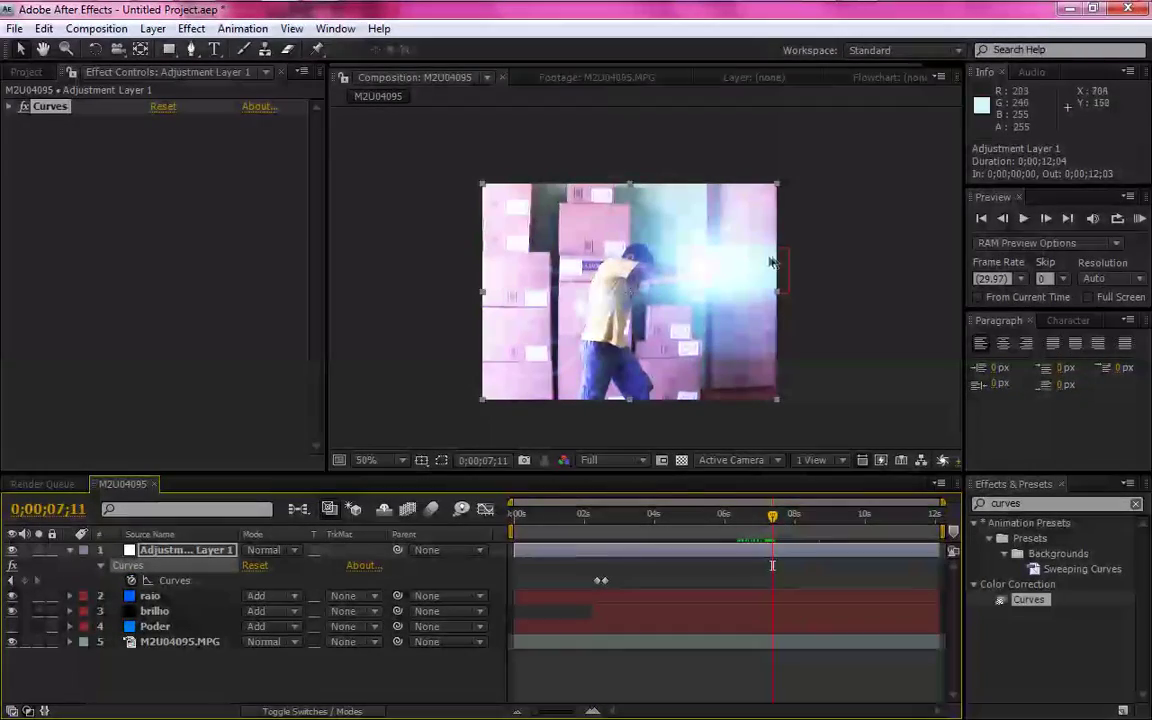
drag(772, 515, 774, 522)
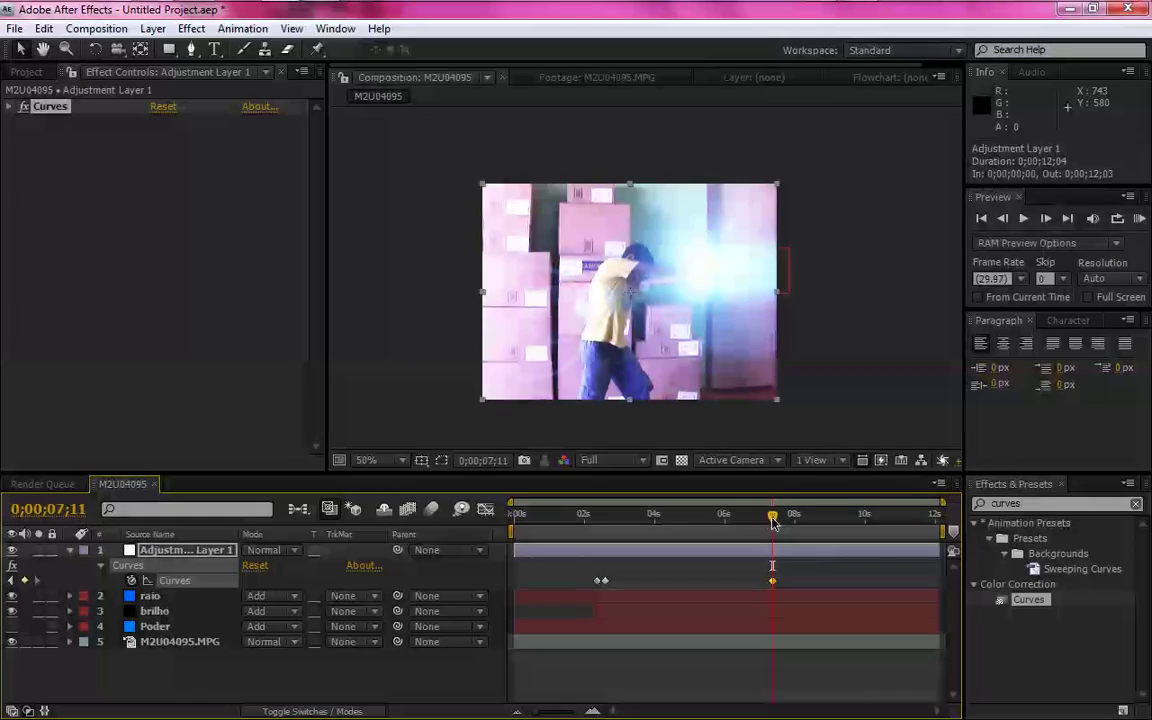
At 0;00;07;16, raise the Blue channel curve of Adjustment Layer 1's Curves effect to tint the scene bluer
drag(773, 522, 779, 522)
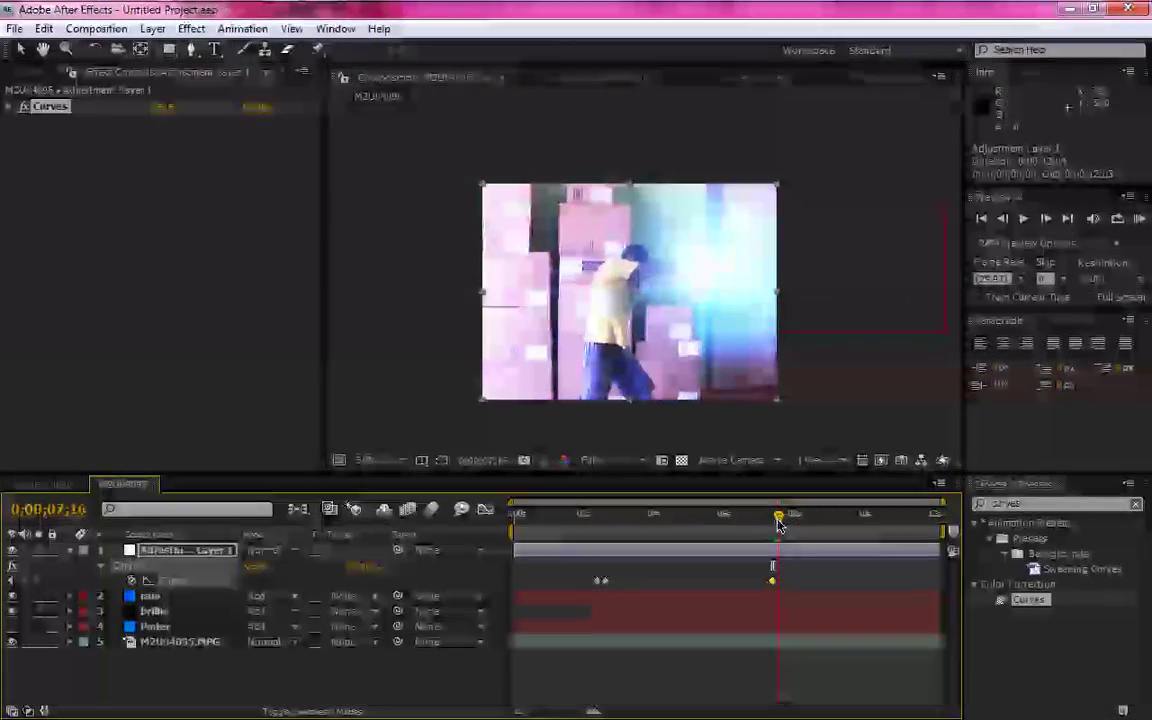
click(9, 106)
drag(103, 213, 81, 206)
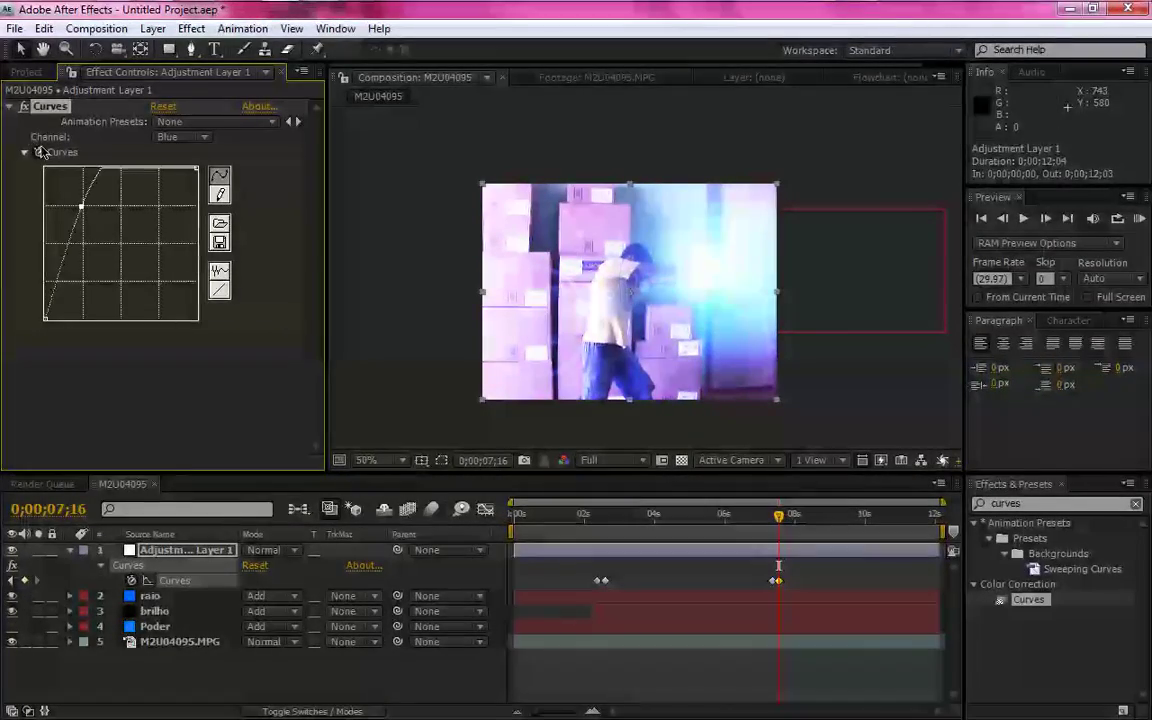
click(10, 107)
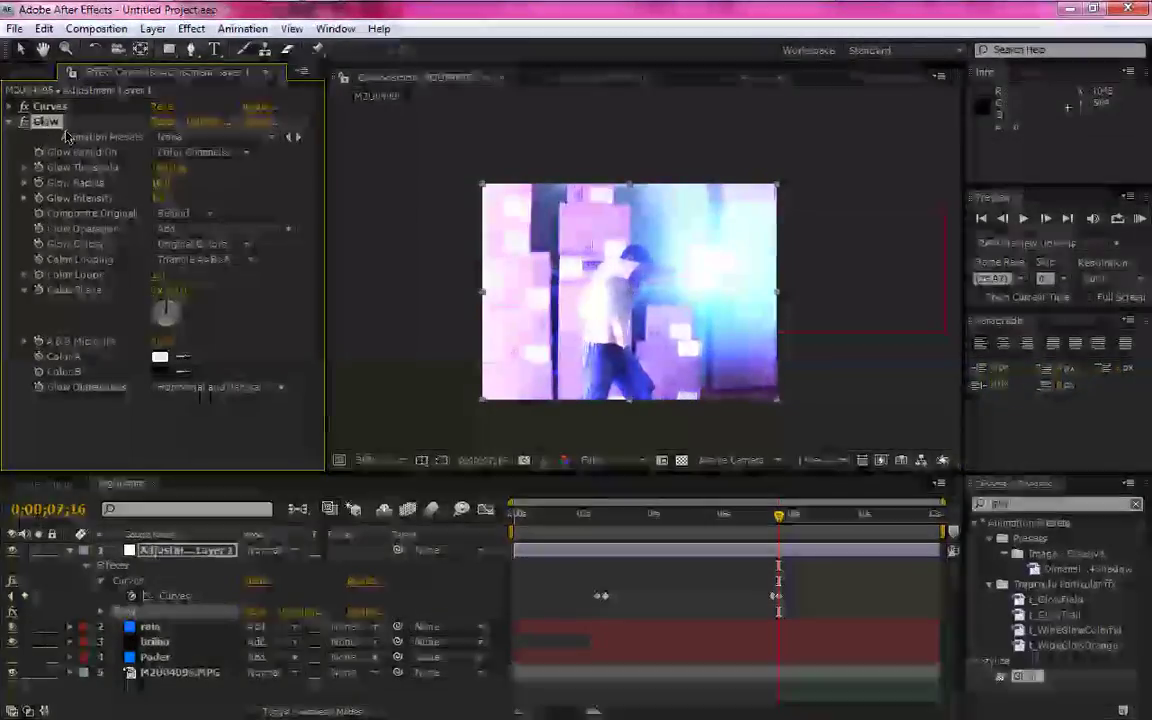
Remove the Glow effect from Adjustment Layer 1 and collapse the layer's properties
key(Delete)
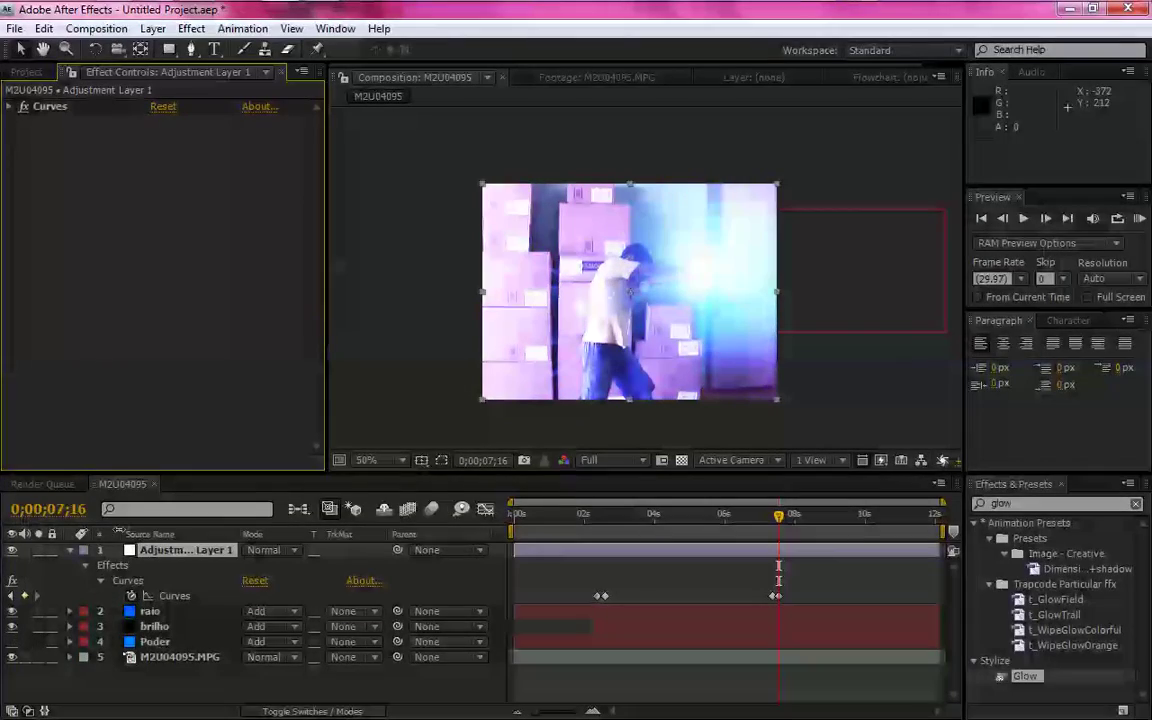
click(71, 551)
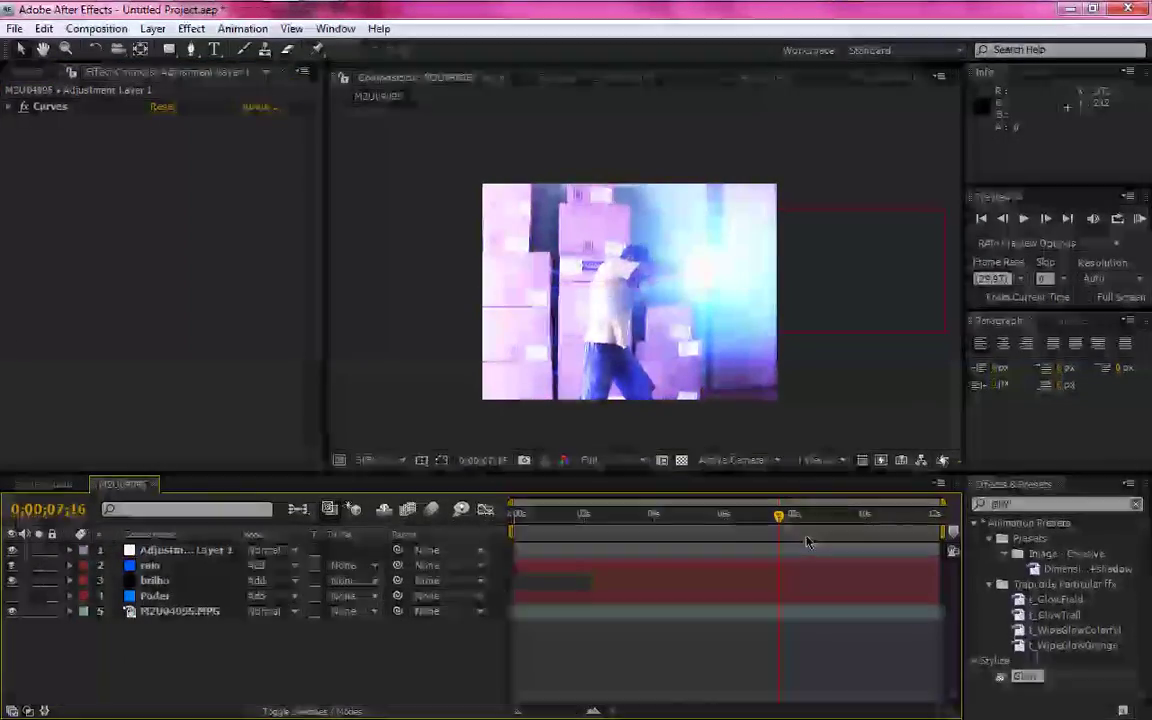
Trim the start of the raio layer to 0;00;07;09, the frame where the beam is fired
drag(779, 516, 744, 525)
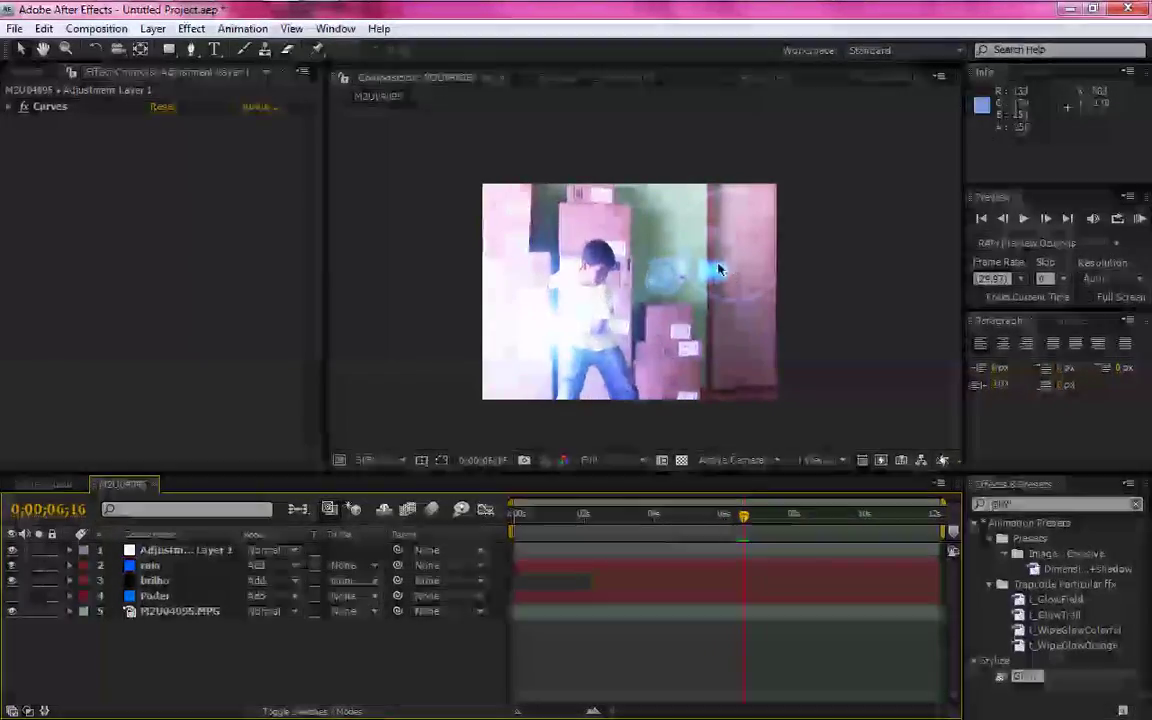
scroll(670, 232, up, 2)
scroll(741, 317, down, 1)
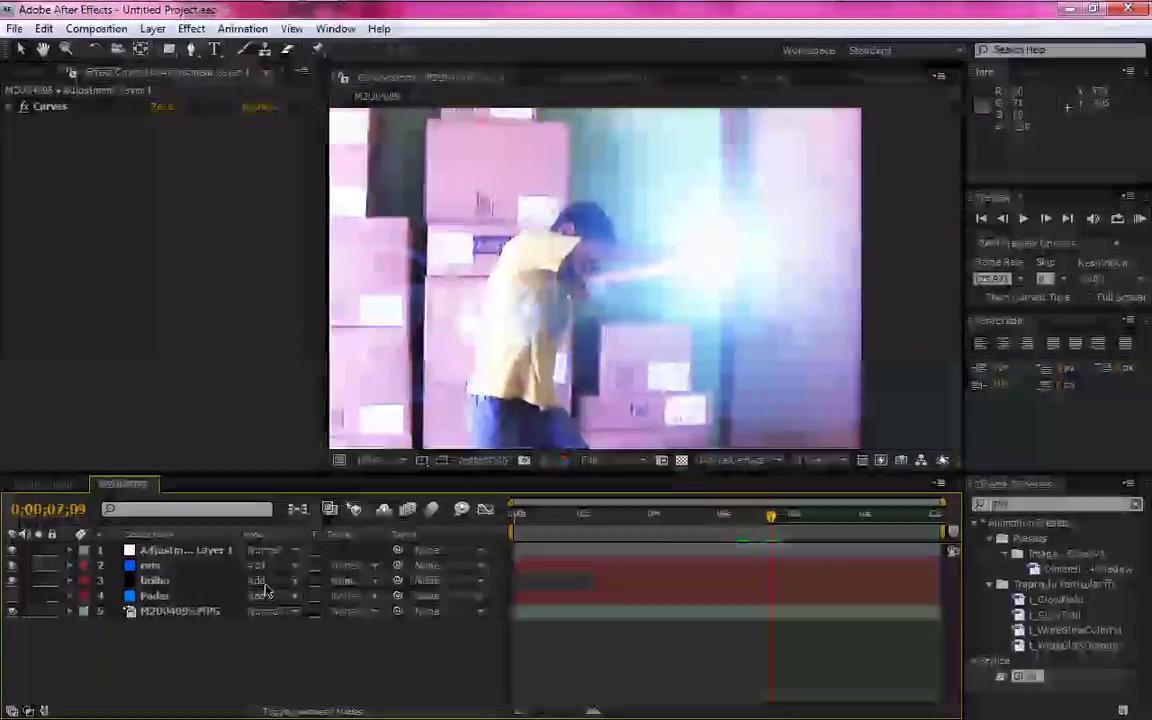
click(155, 565)
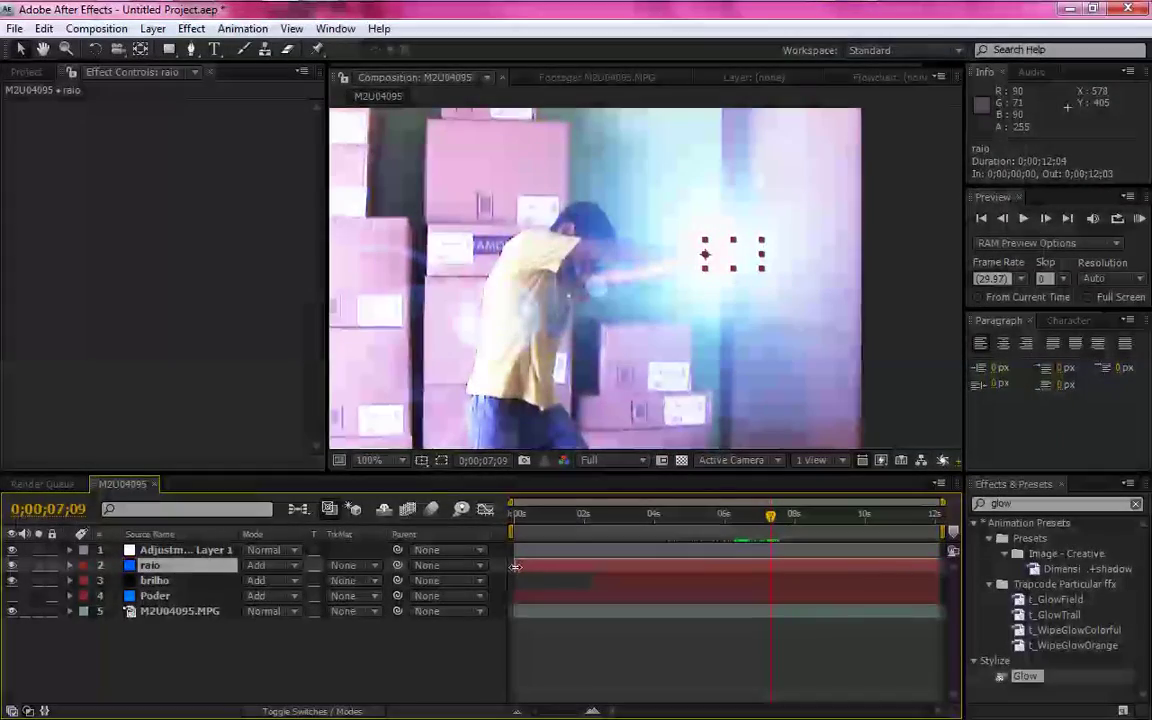
drag(515, 567, 767, 584)
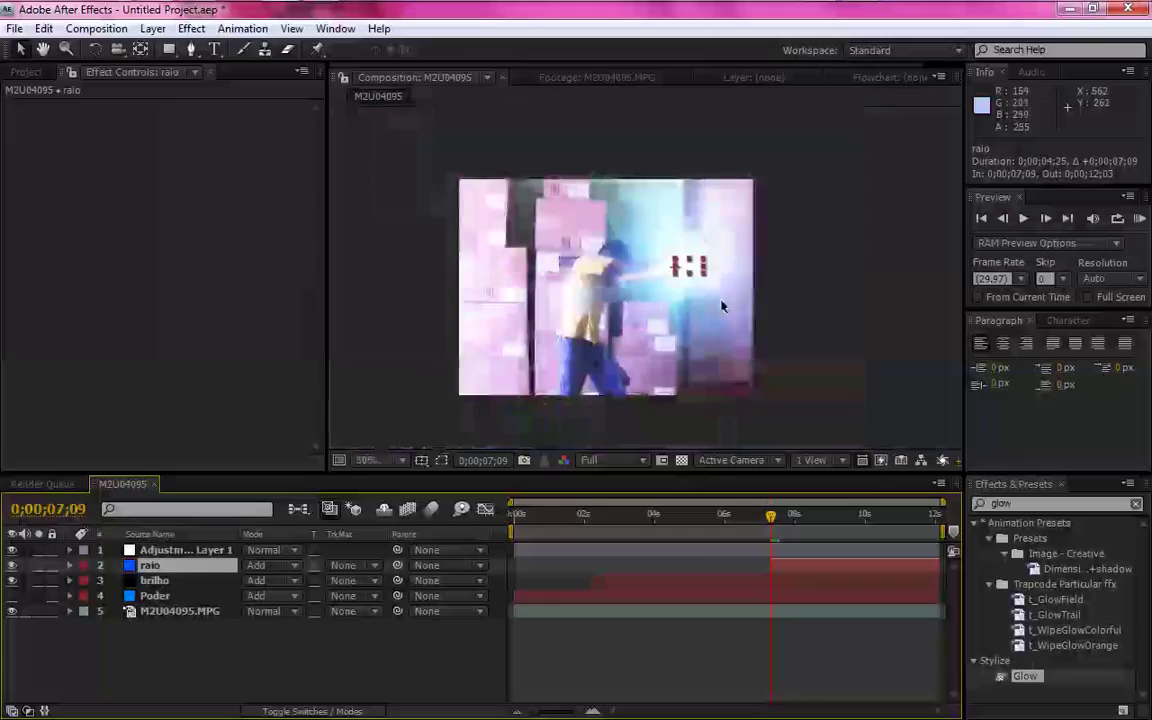
click(684, 643)
Turn on motion blur for the composition and for the raio and brilho layers
scroll(651, 334, down, 2)
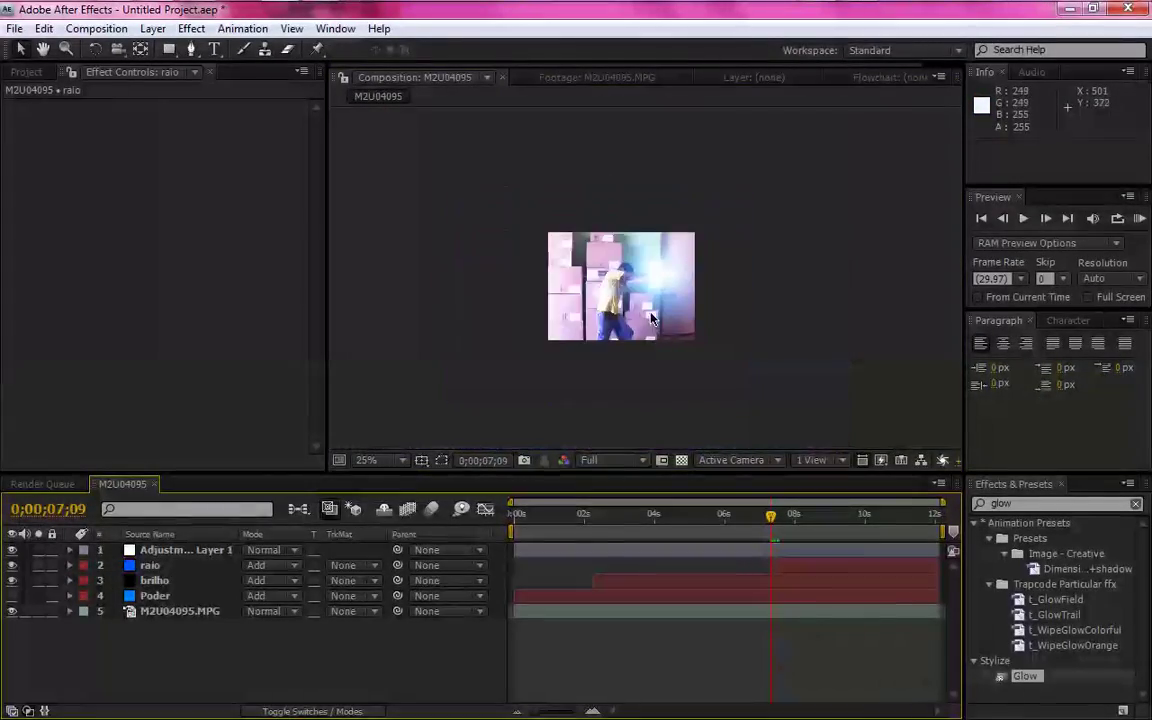
scroll(650, 309, up, 1)
drag(535, 516, 771, 530)
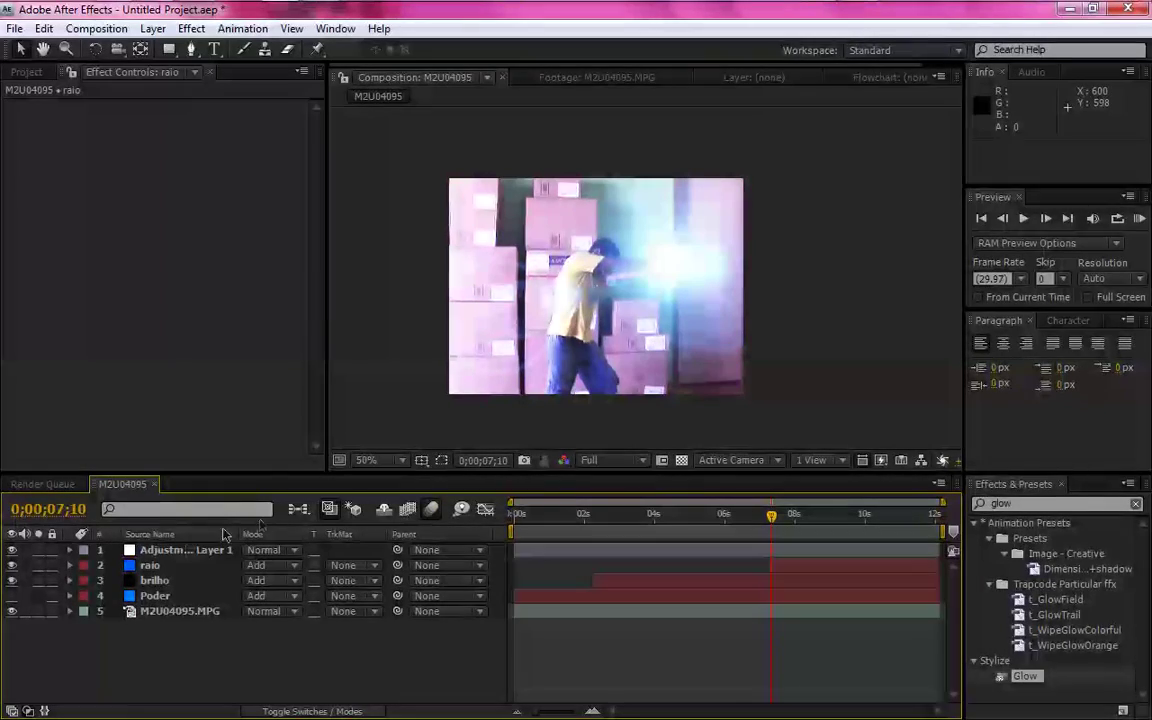
click(167, 566)
click(296, 711)
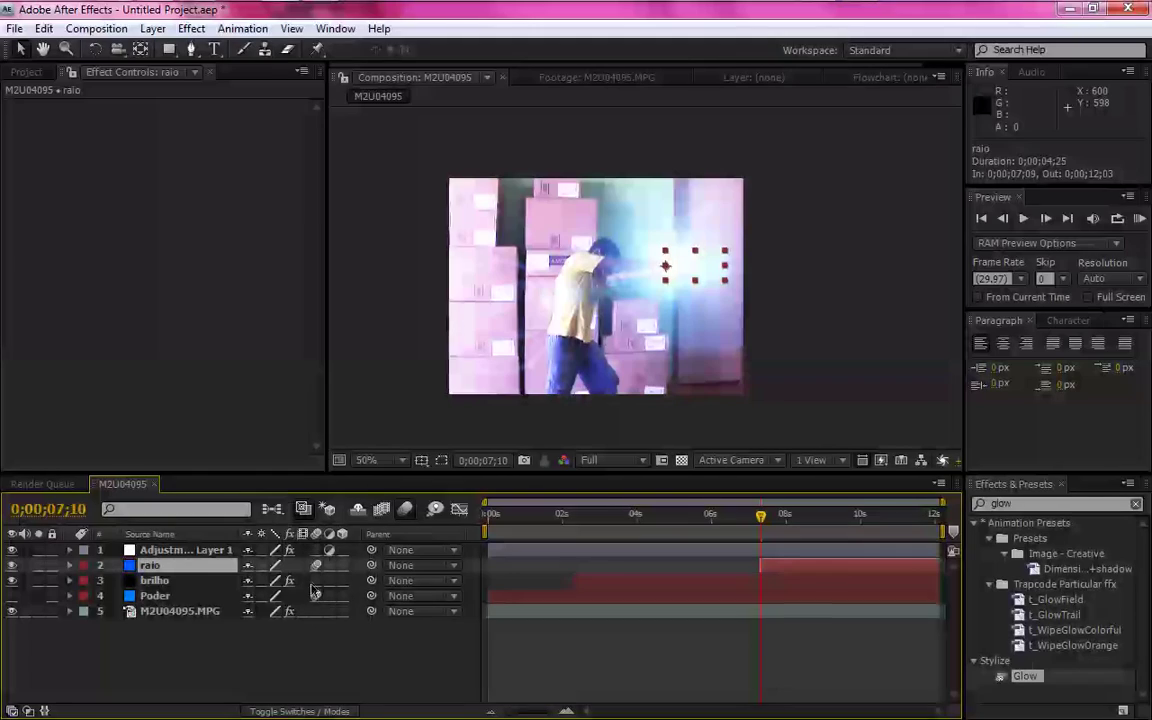
click(317, 597)
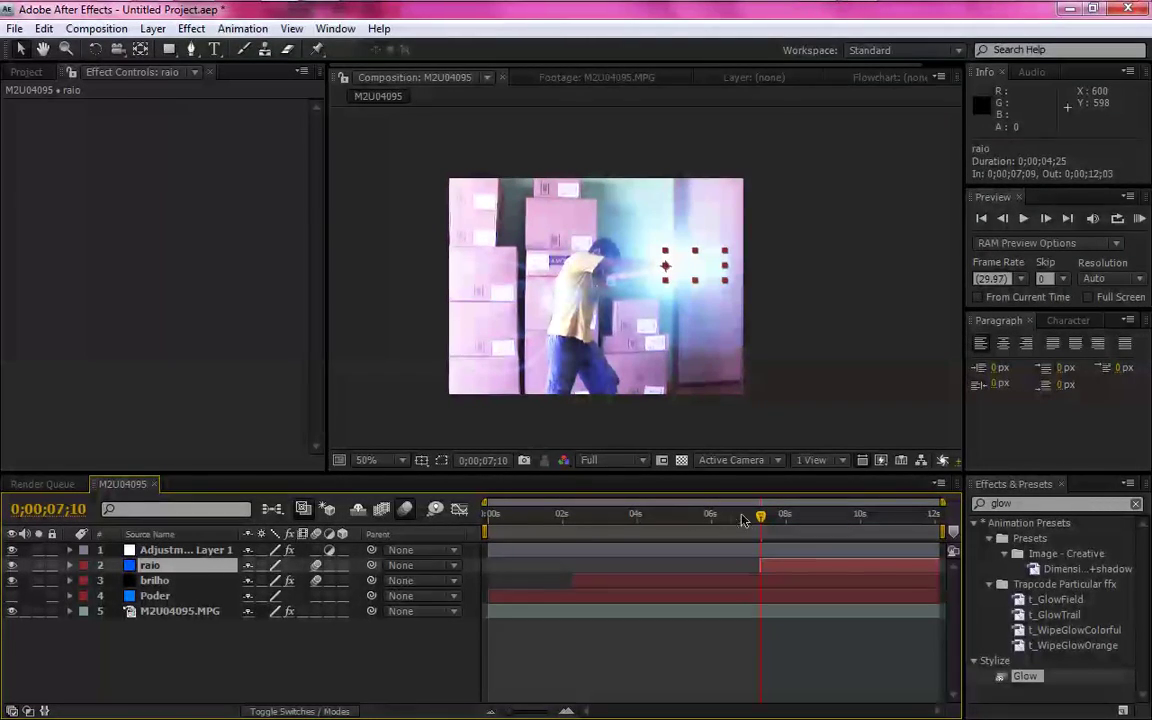
Go to 0;00;10;05 and solo the M2U04095.MPG footage layer
drag(769, 519, 866, 528)
click(39, 611)
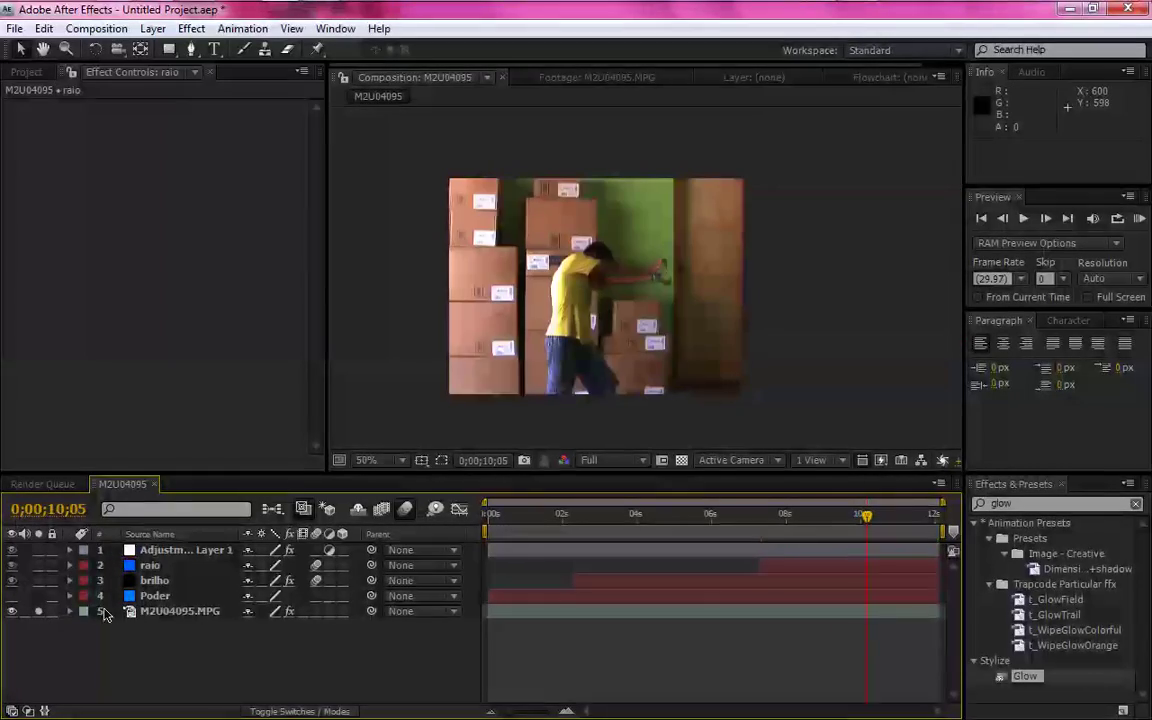
Scrub the soloed footage to find where the beam ends, unsolo M2U04095.MPG, and go to 0;00;10;22
click(846, 528)
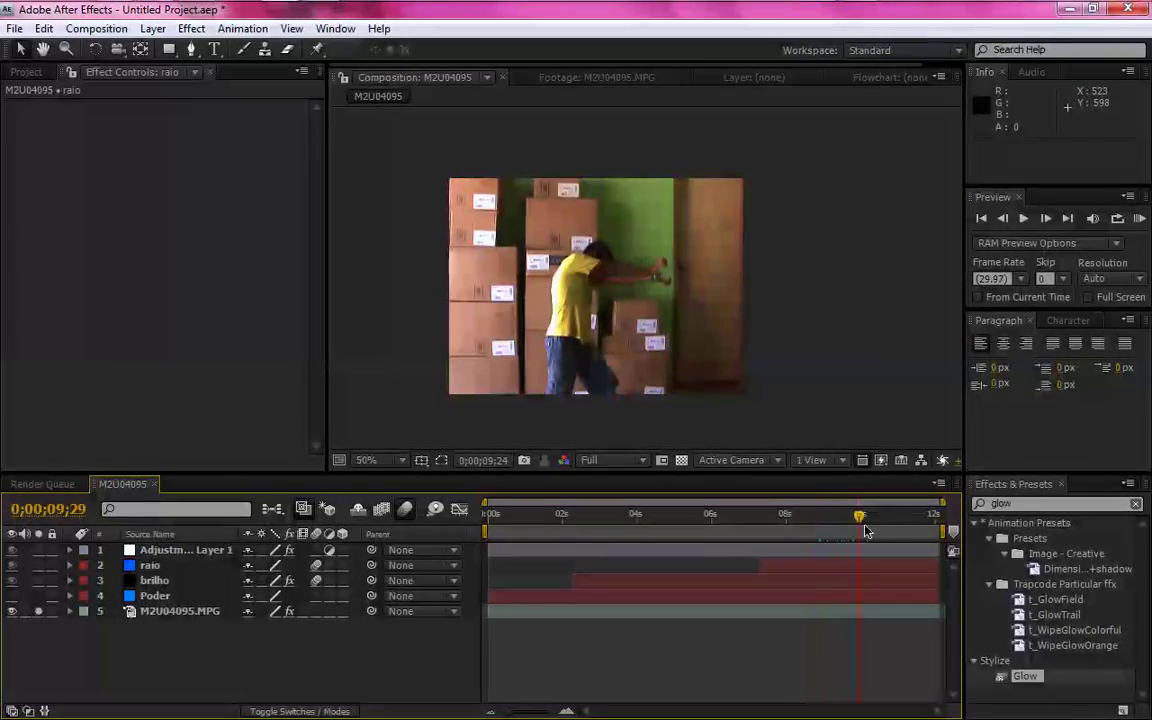
drag(920, 532, 853, 530)
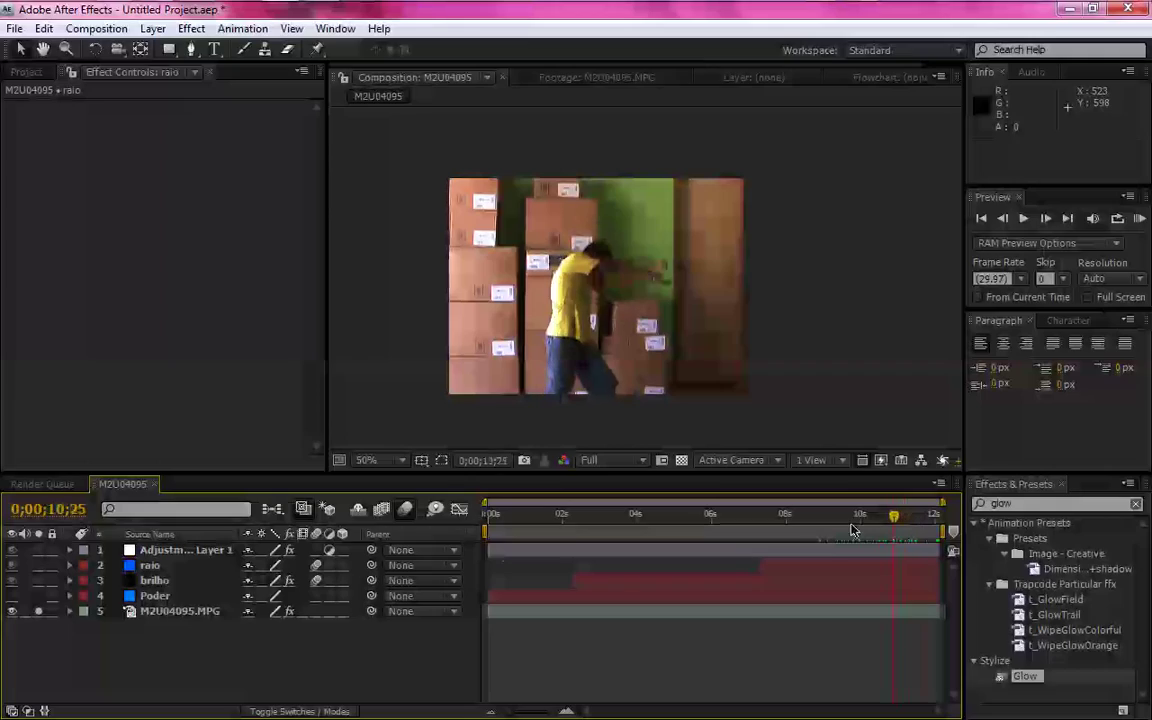
click(39, 611)
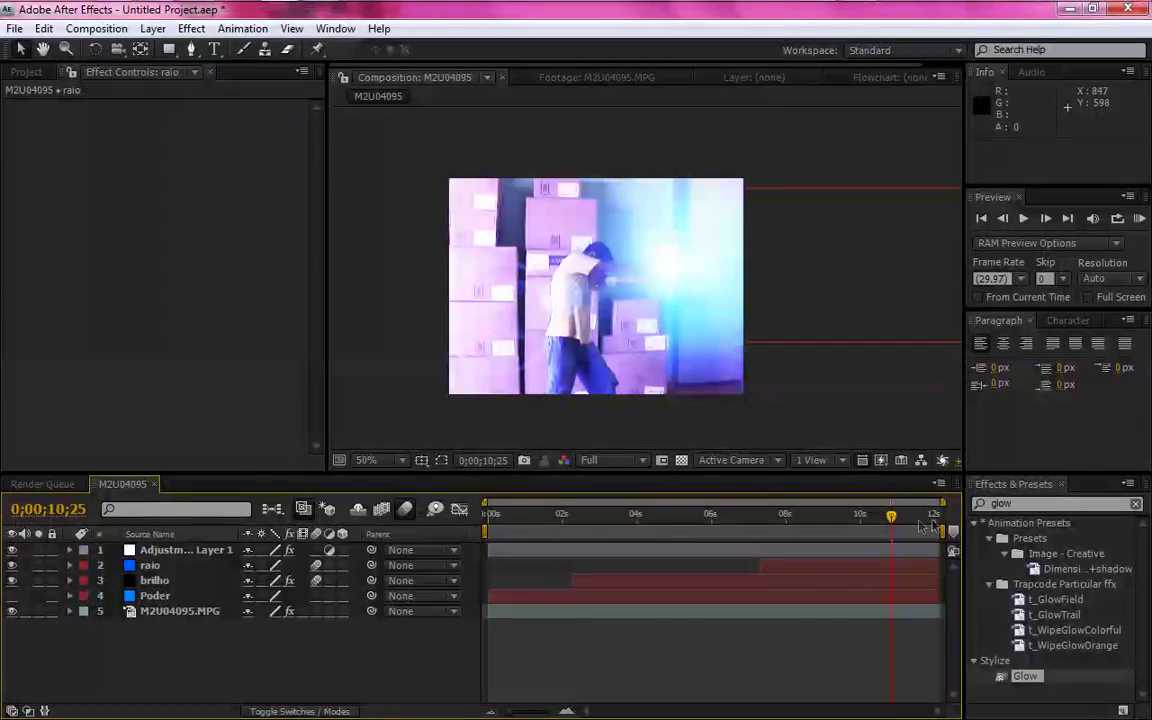
drag(928, 527, 888, 530)
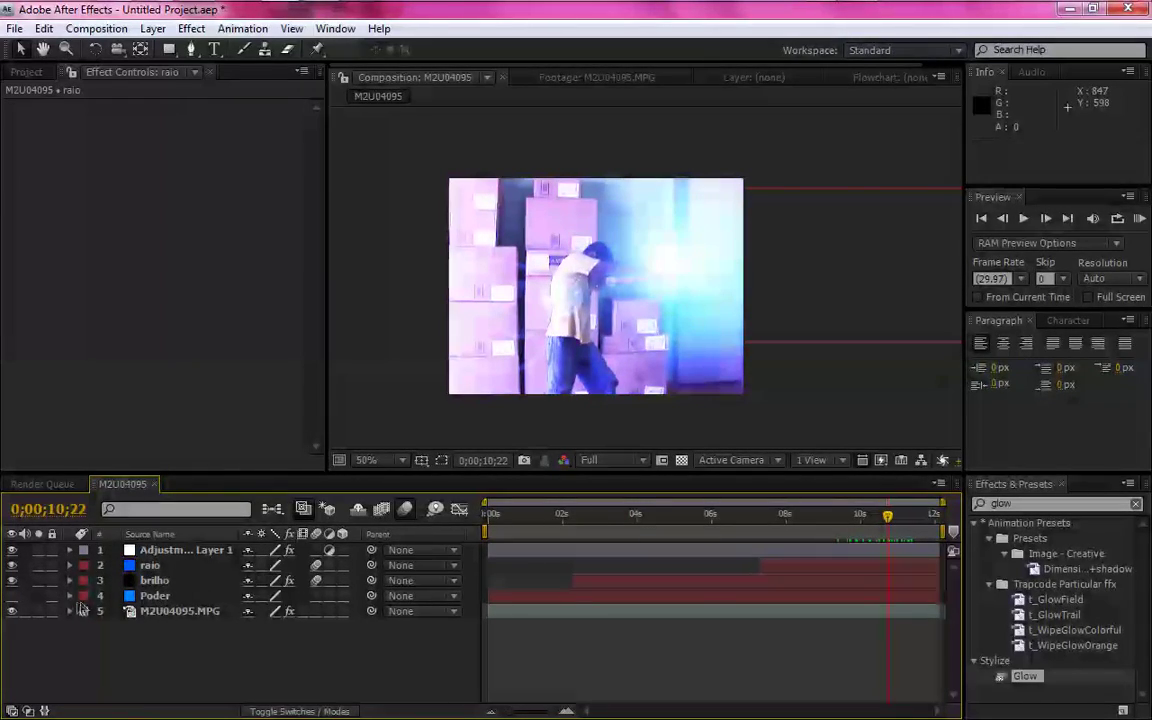
Add a Flare Brightness keyframe to the brilho layer's Lens Flare at 0;00;10;22, keeping it at 100%
click(152, 580)
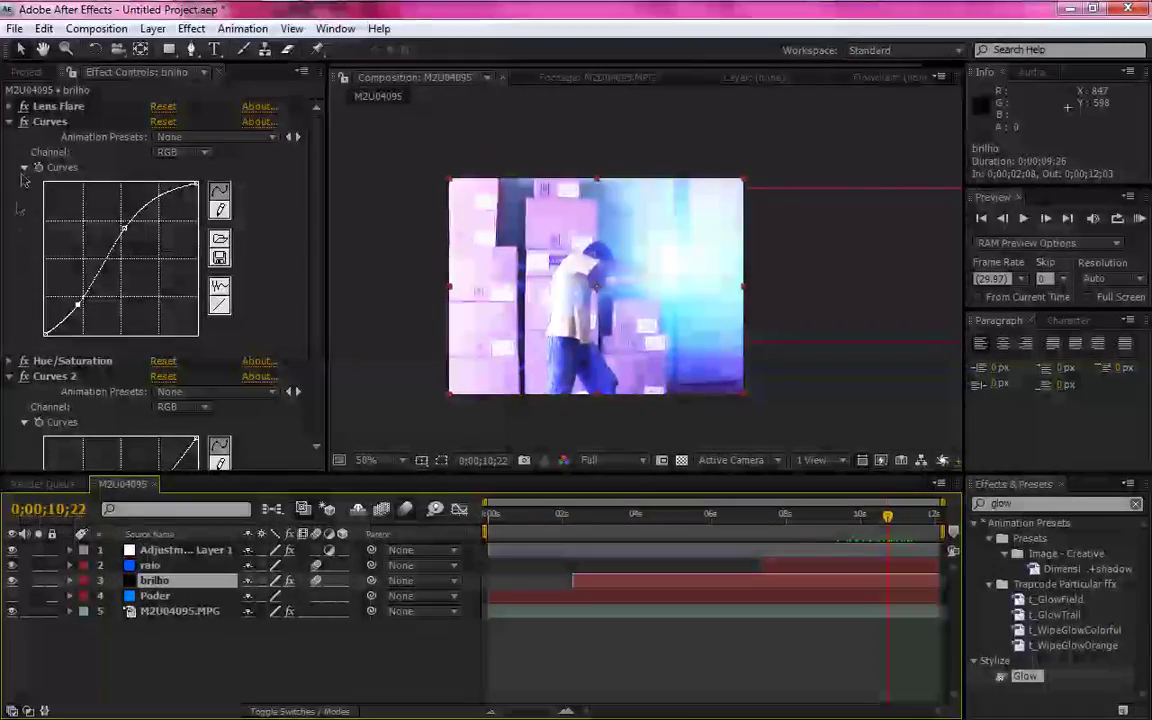
click(10, 122)
click(9, 106)
click(46, 108)
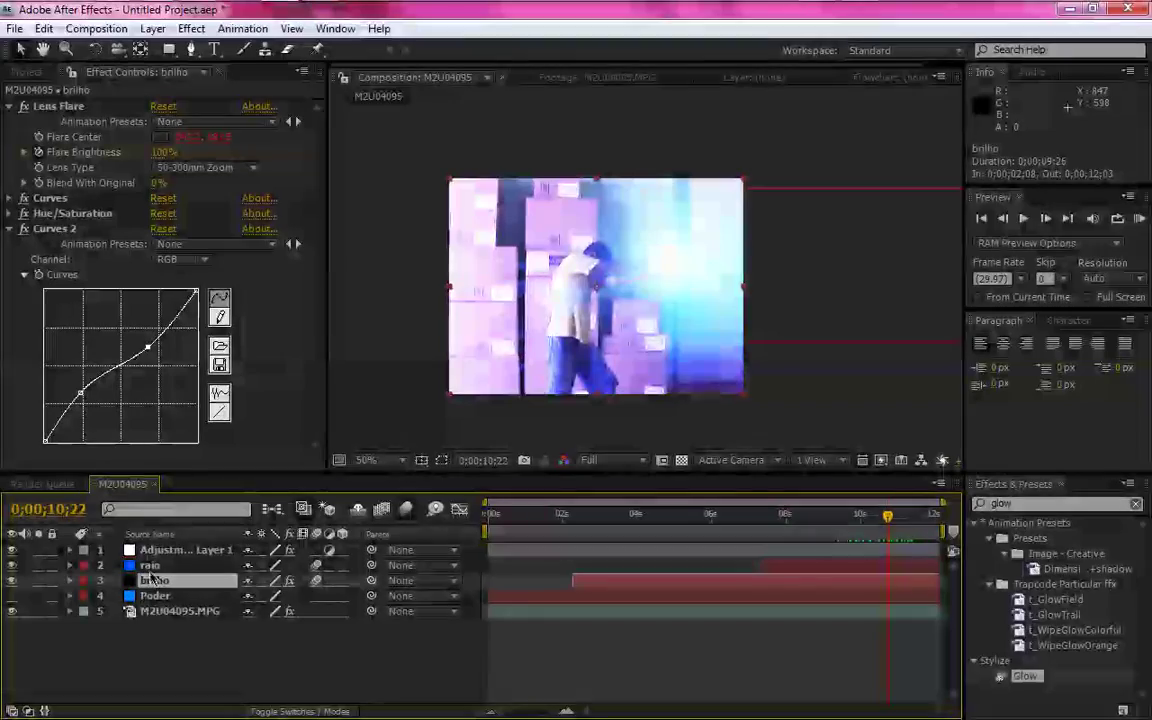
key(e)
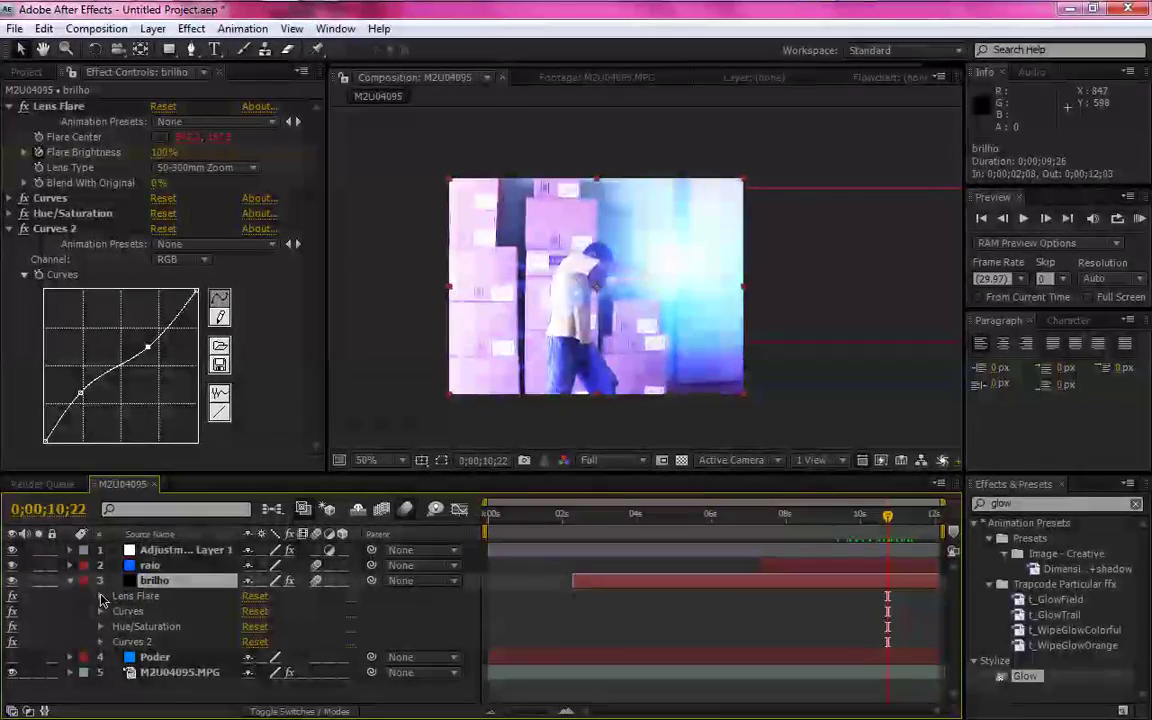
click(100, 596)
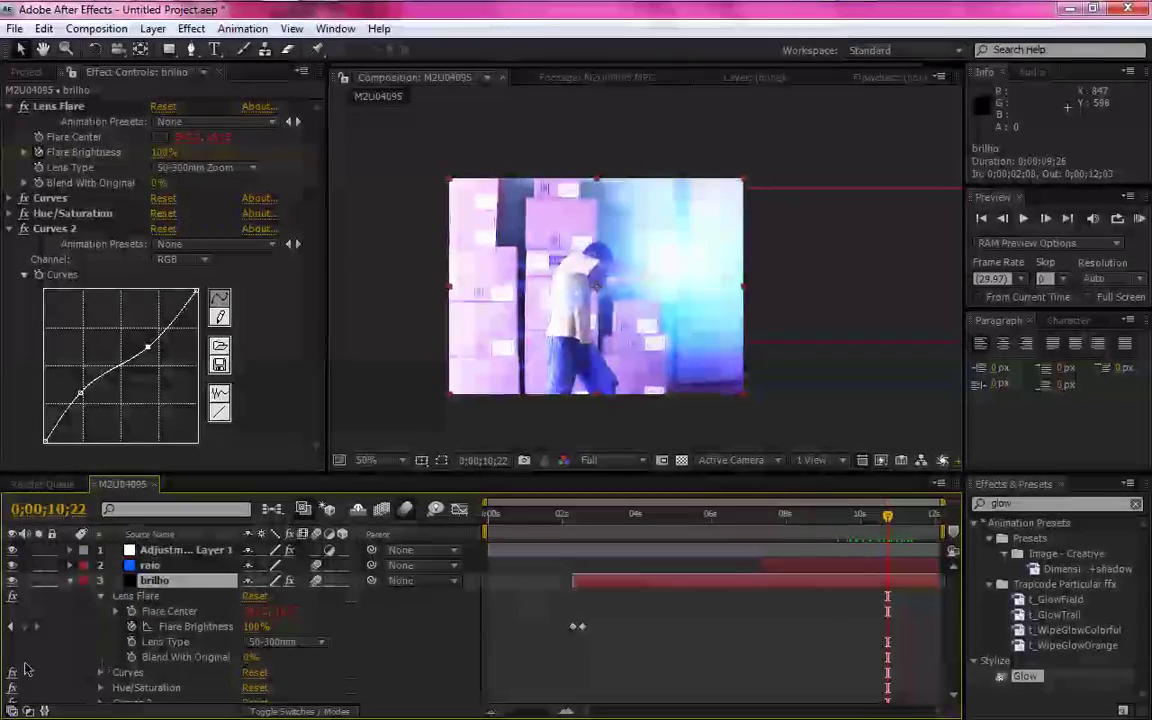
click(27, 627)
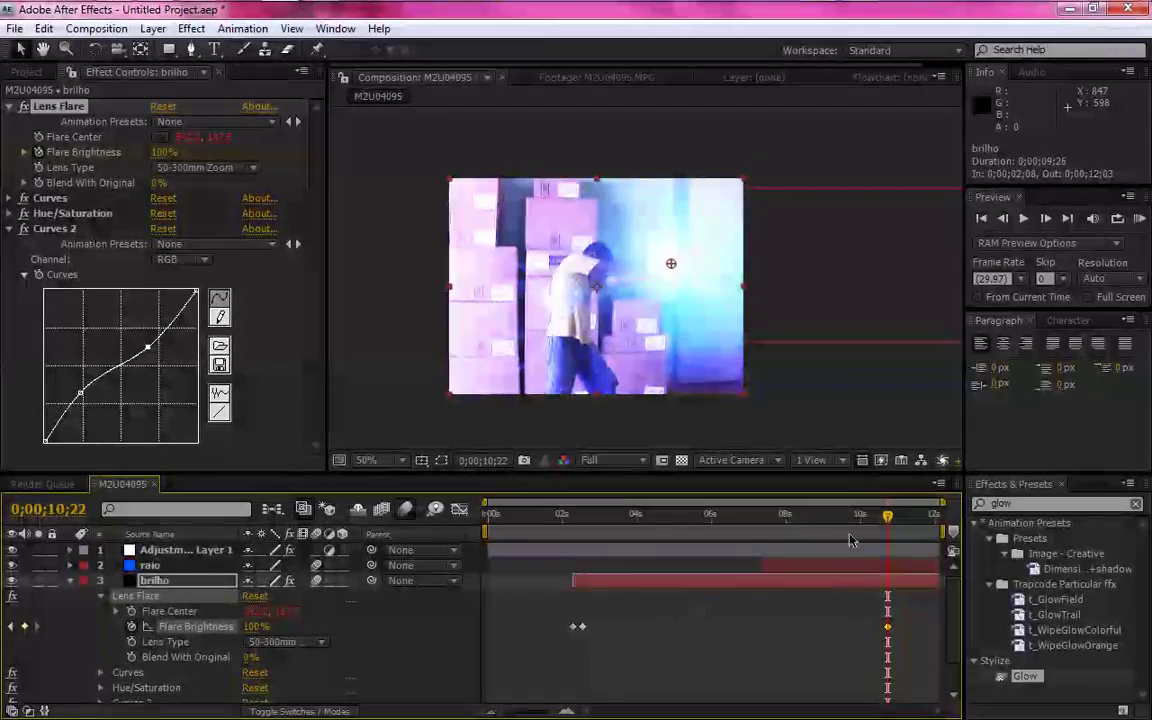
Fade out the flare by setting Flare Brightness to 0% at 0;00;11;00, then collapse the brilho layer's properties
drag(887, 520, 898, 521)
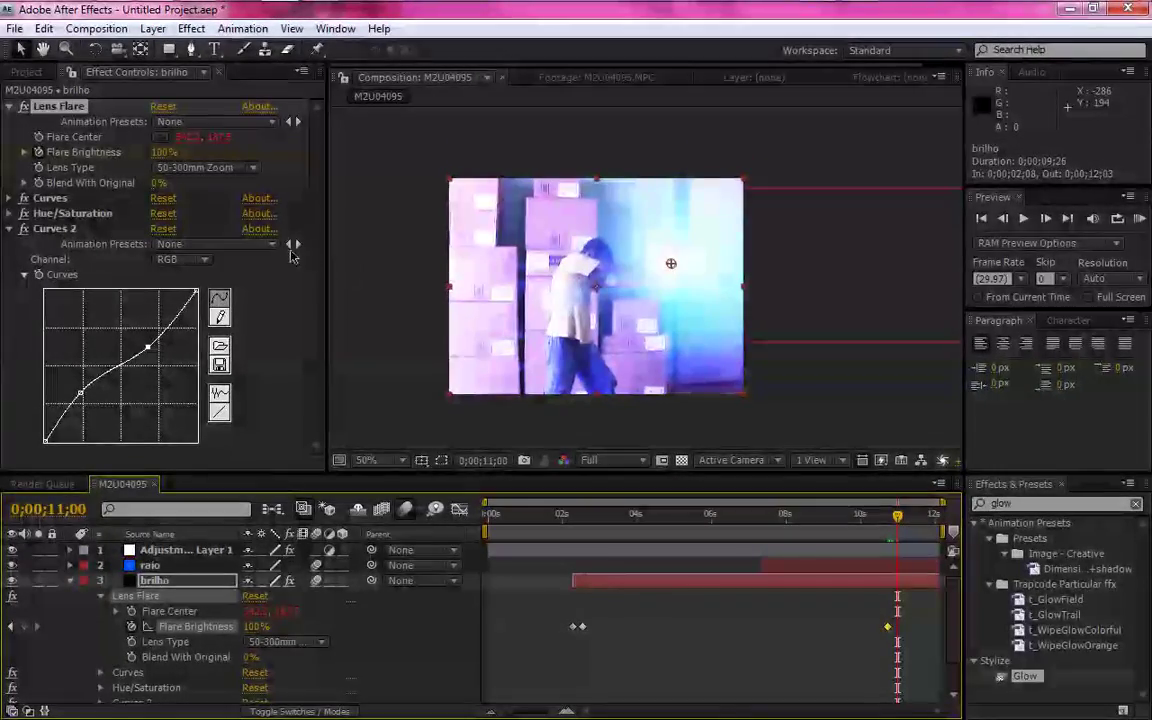
drag(163, 160, 80, 152)
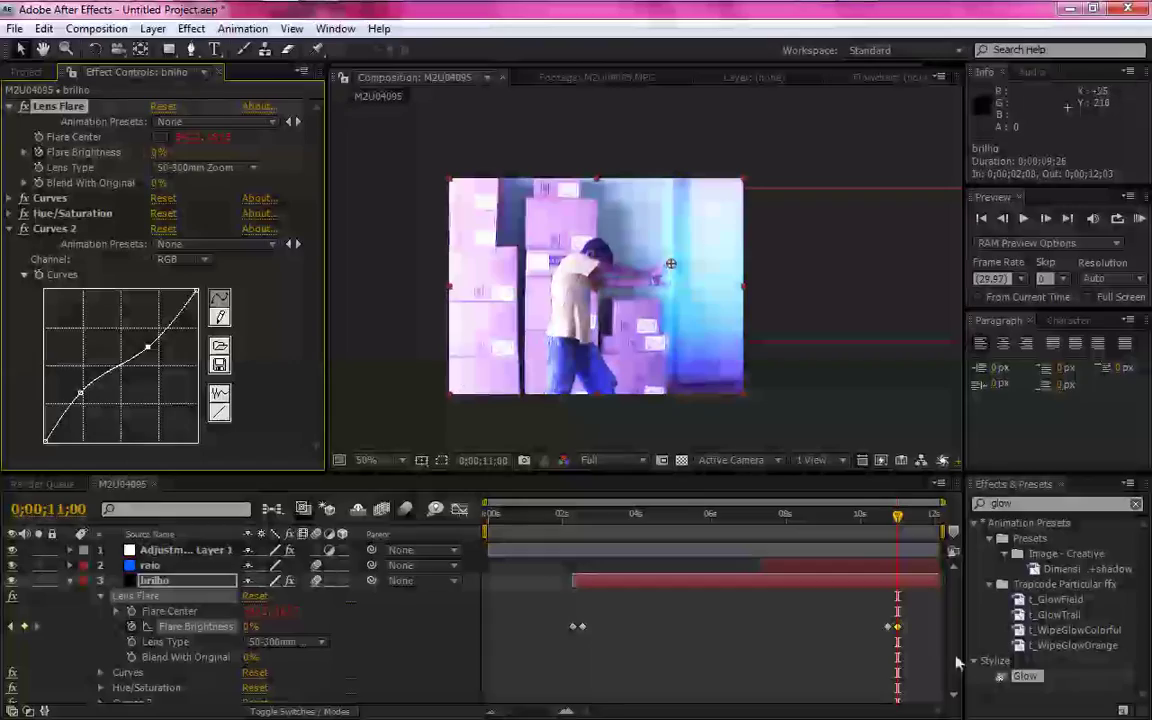
drag(864, 527, 886, 541)
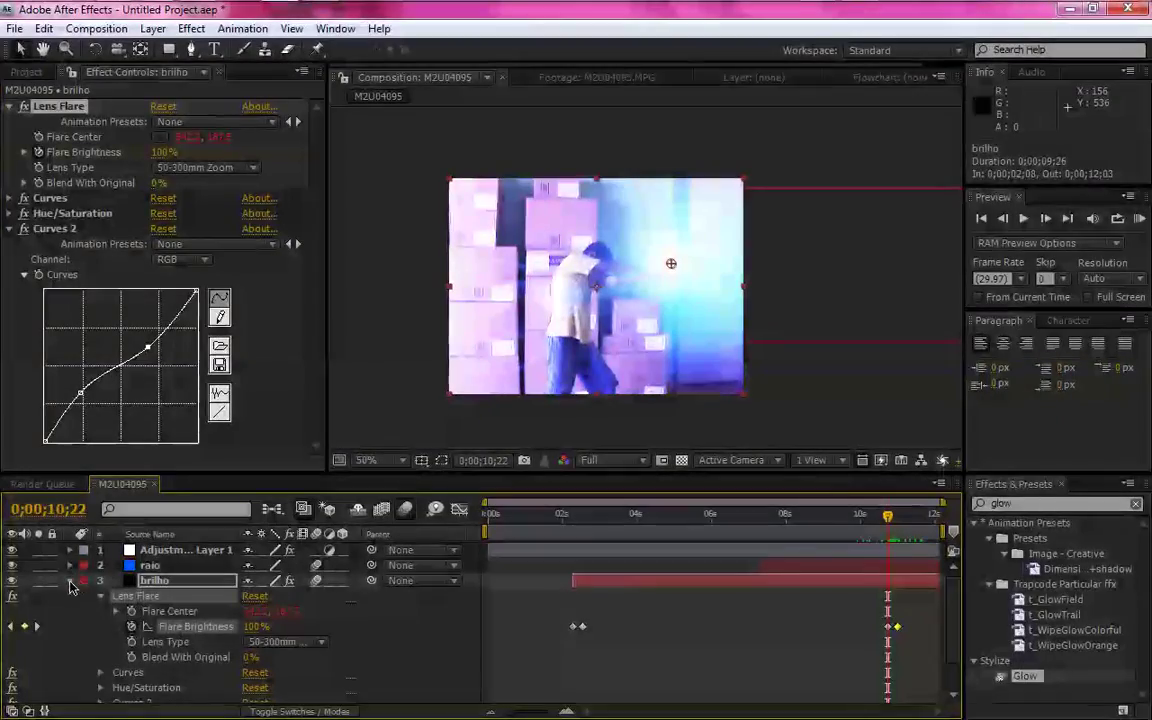
click(71, 580)
Show only the raio layer's Scale property and add a Scale keyframe at 0;00;10;18
click(70, 565)
click(150, 565)
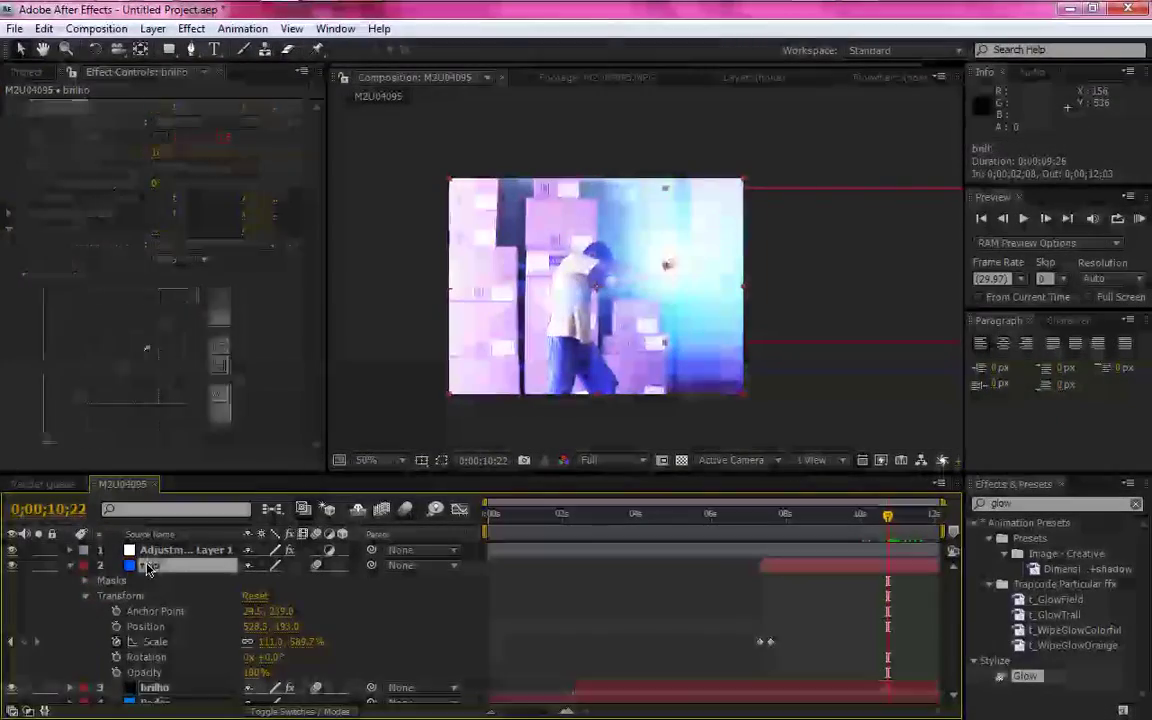
key(s)
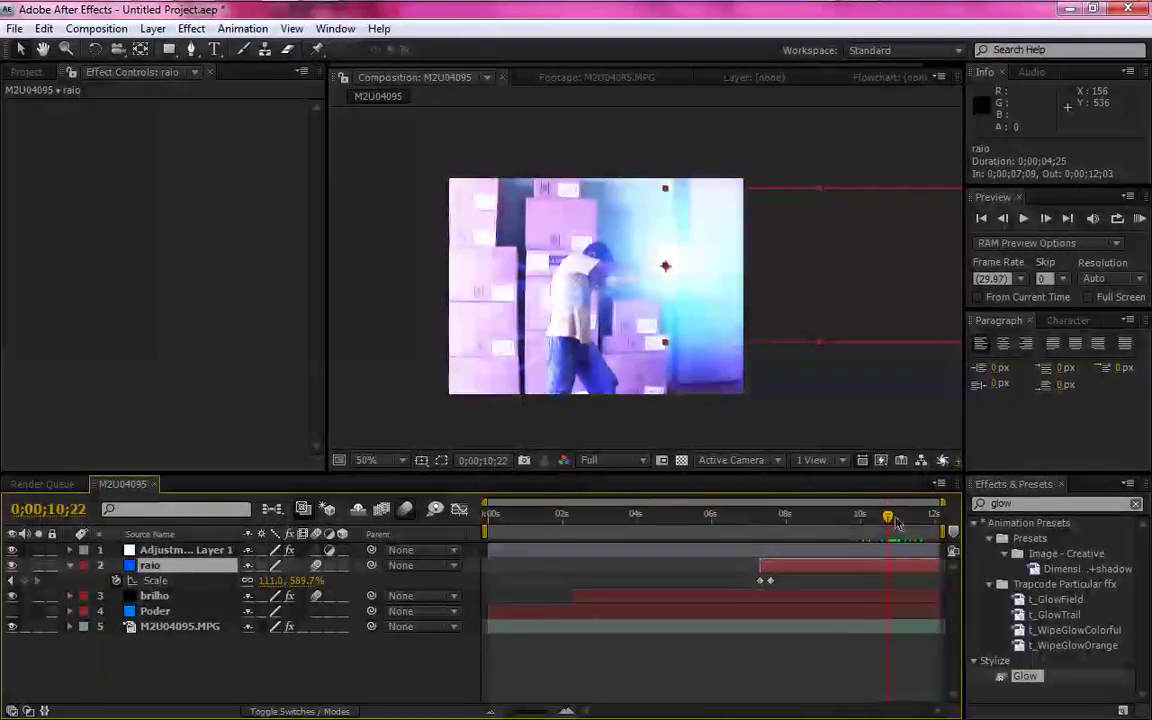
mouse_move(889, 517)
mouse_down()
mouse_move(877, 518)
mouse_move(901, 519)
mouse_move(884, 516)
mouse_up()
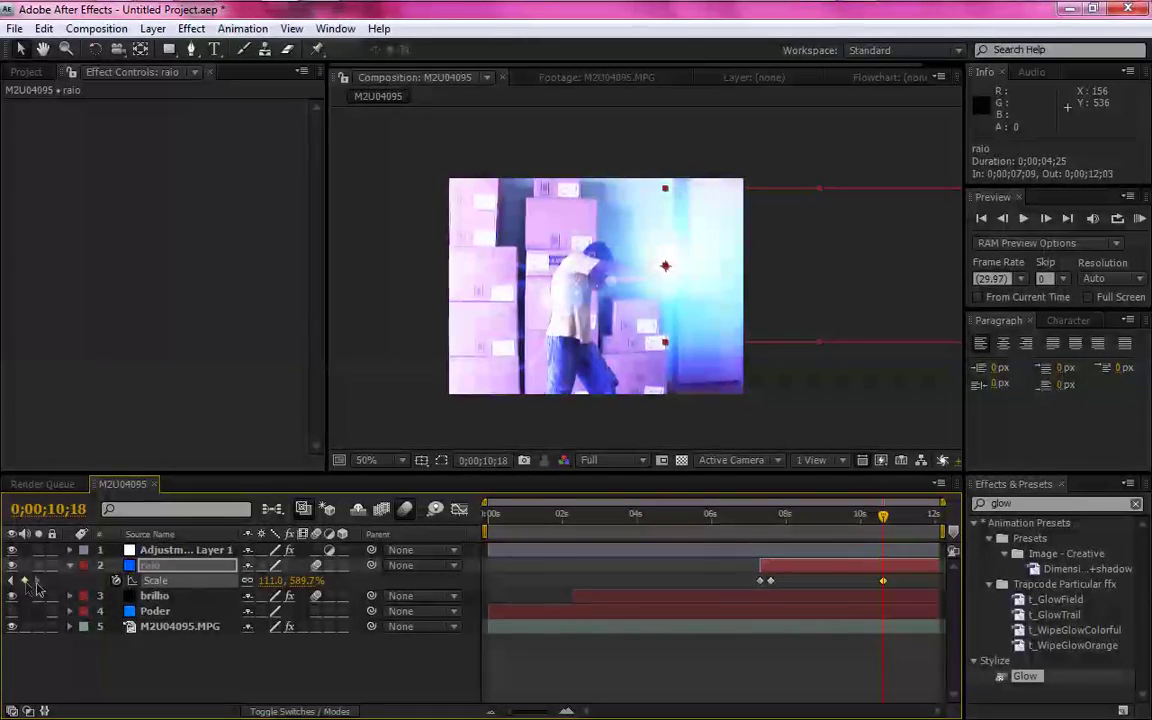
At 0;00;10;26, flatten the raio beam vertically to a Scale height of about 3.4%
drag(885, 518, 894, 518)
drag(790, 302, 650, 323)
drag(682, 220, 688, 324)
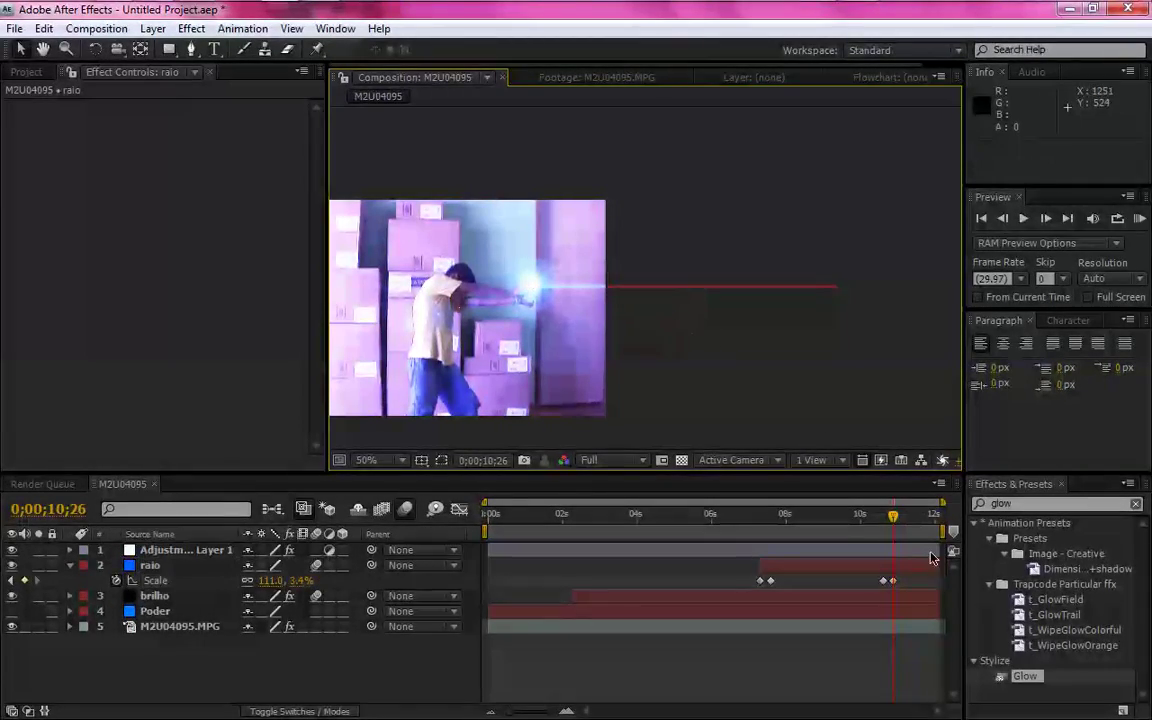
Trim the end of the raio layer to 0;00;10;26 and scrub through the composition to check the effect
click(866, 516)
drag(886, 522, 900, 523)
drag(940, 568, 904, 569)
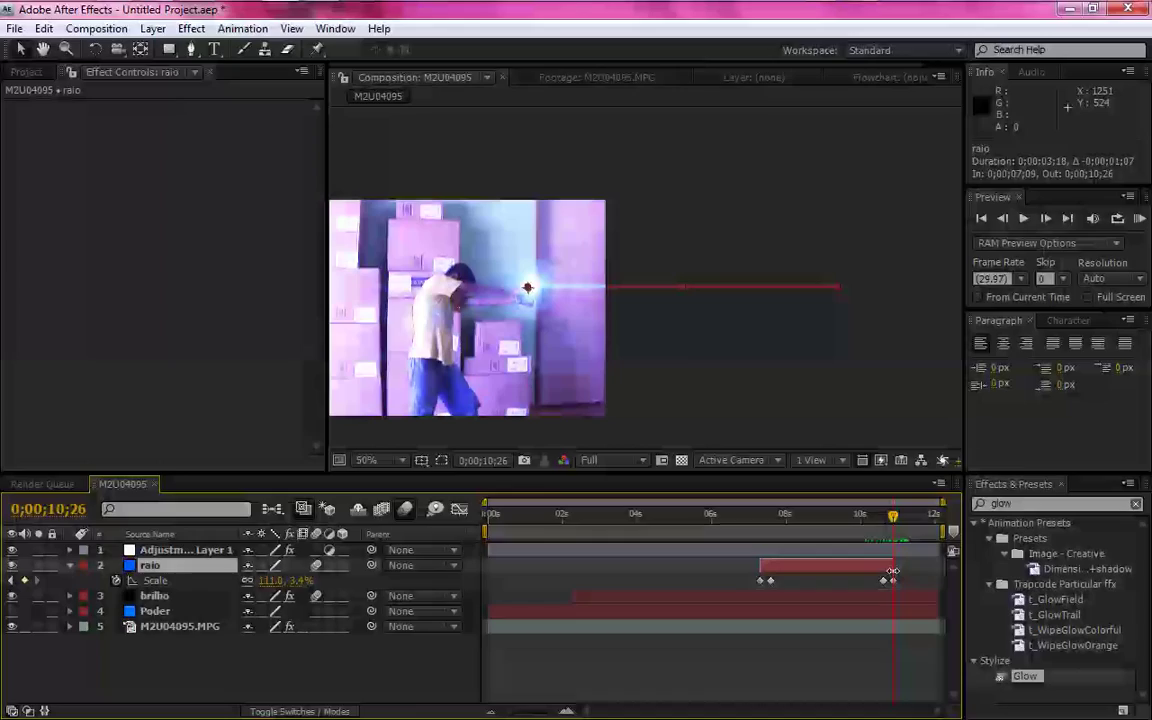
drag(507, 522, 965, 530)
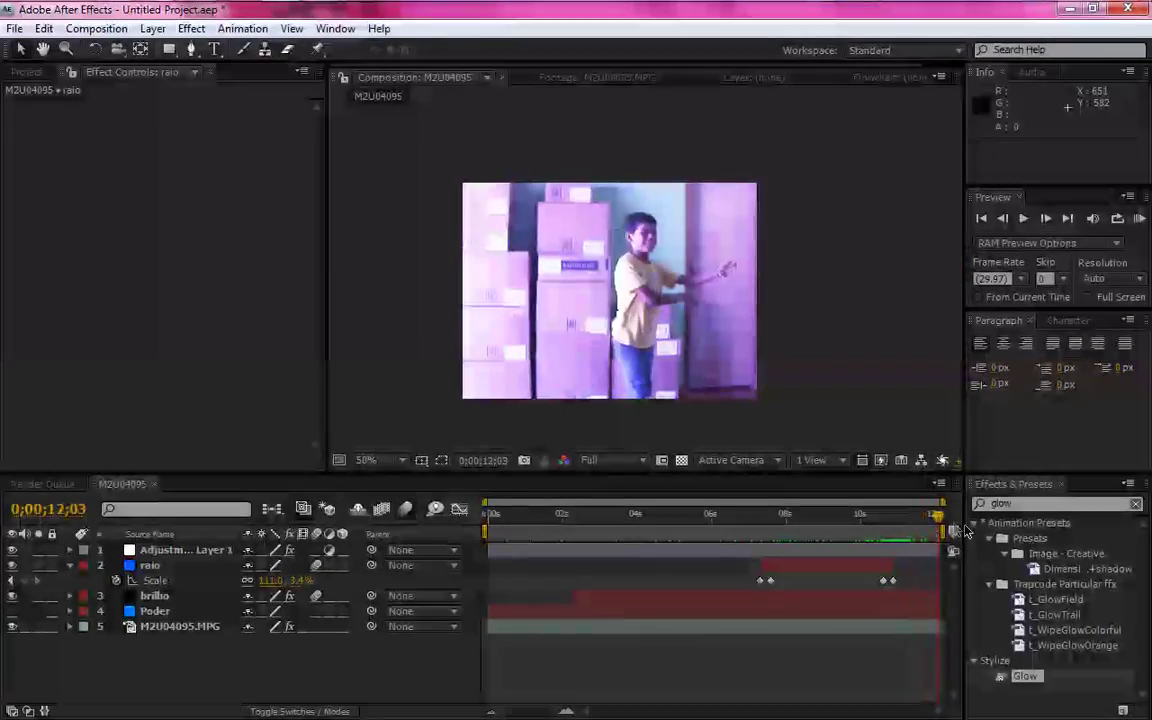
Pre-compose all five layers into a new composition named "kame ha", moving all attributes into it
click(197, 551)
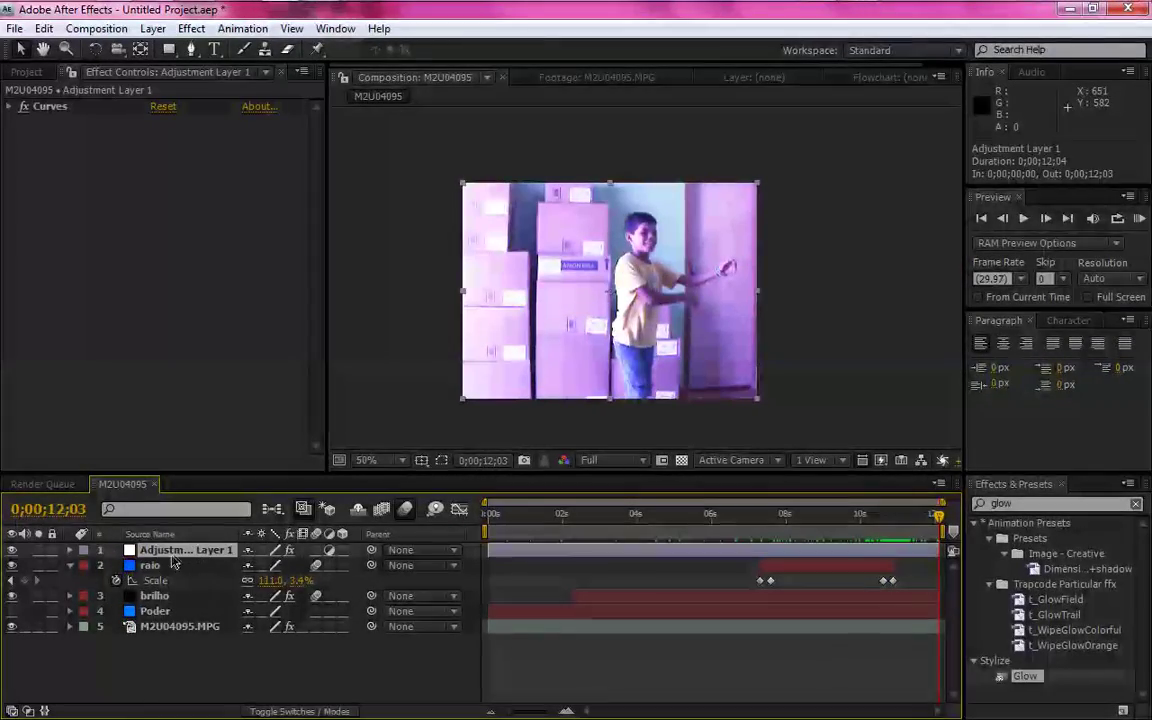
key(ctrl+a)
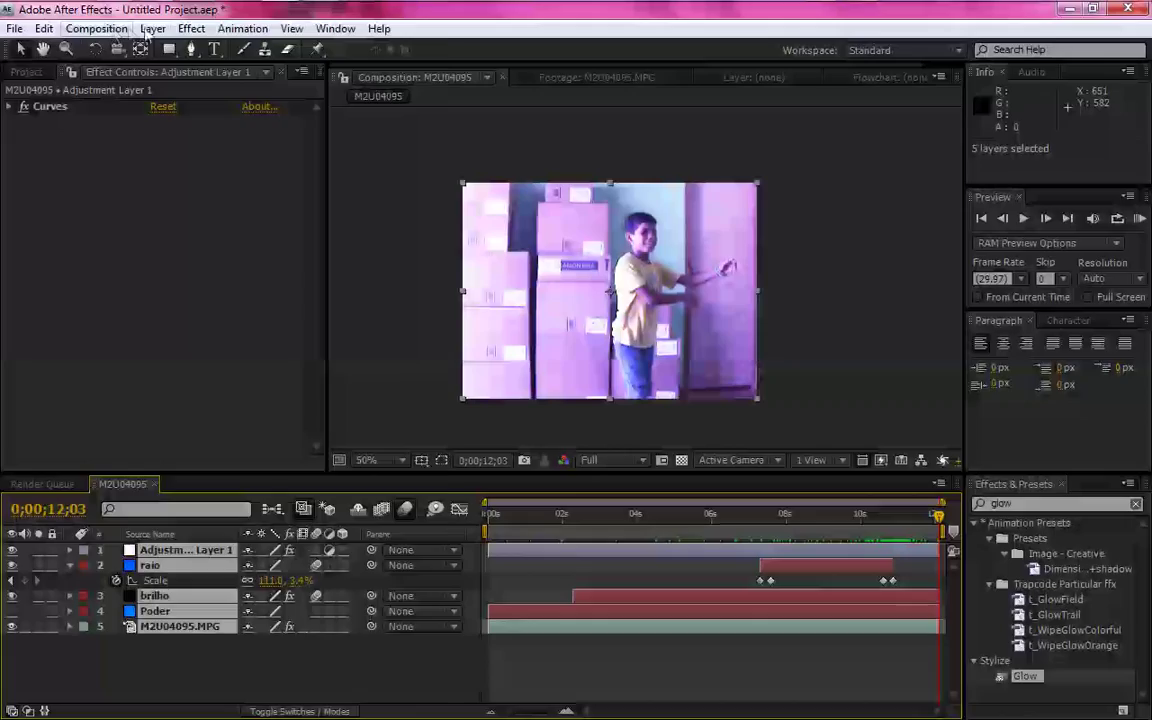
click(150, 30)
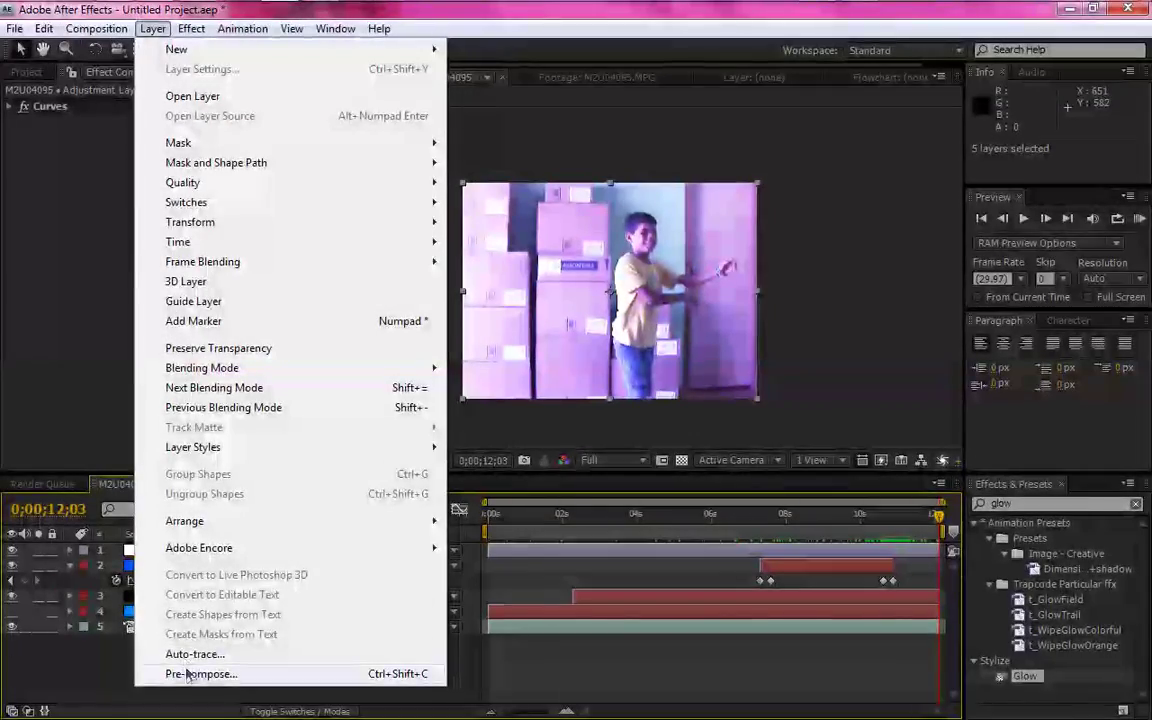
click(190, 674)
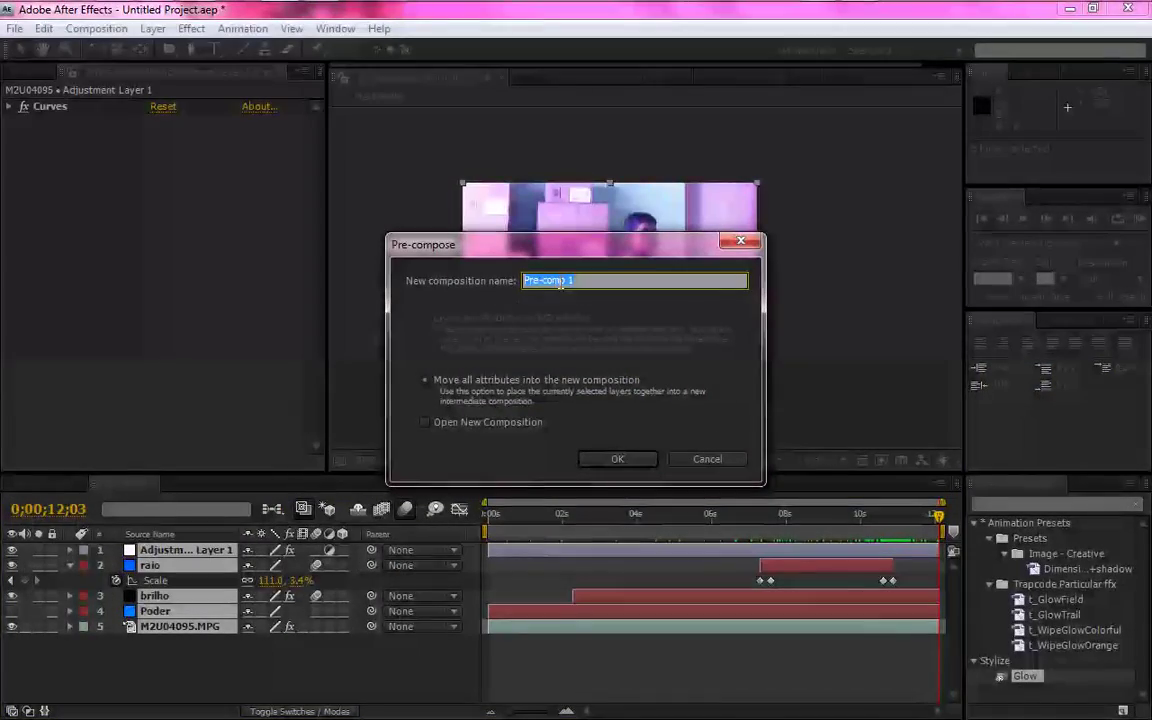
text(kame ha)
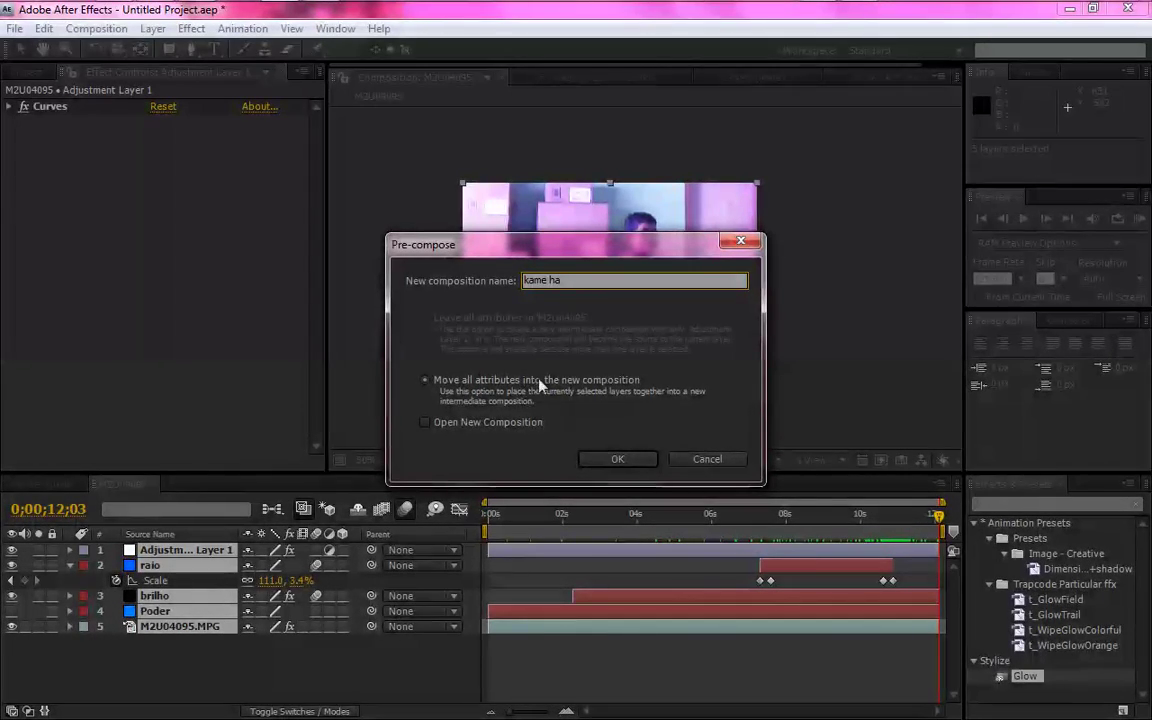
click(615, 457)
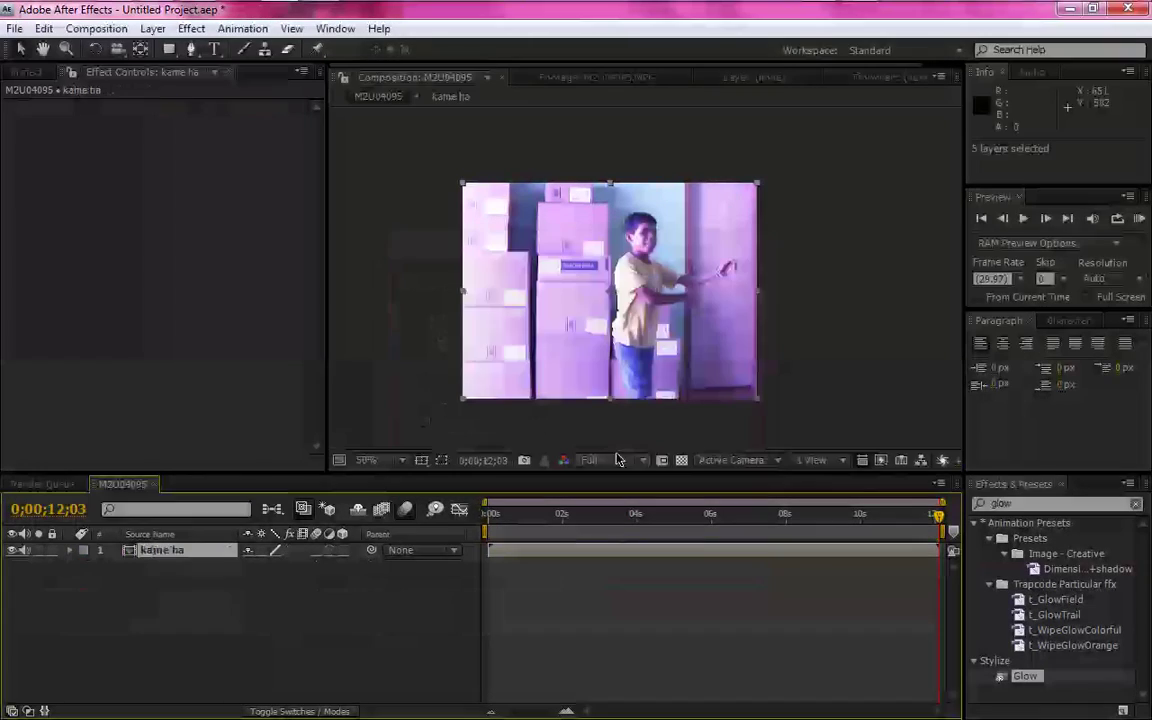
Apply Slider Control to the kame ha layer and give its Position the expression wiggle(5,effect("Slider Control")("Slider"))
click(517, 521)
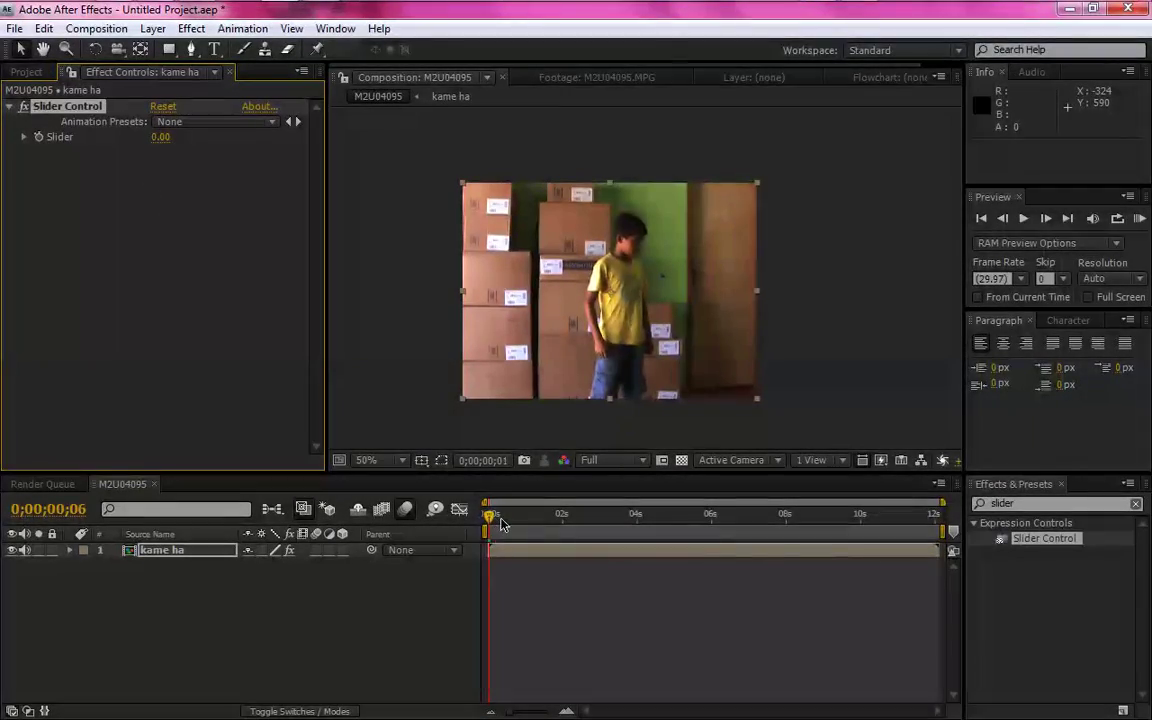
click(150, 554)
click(152, 553)
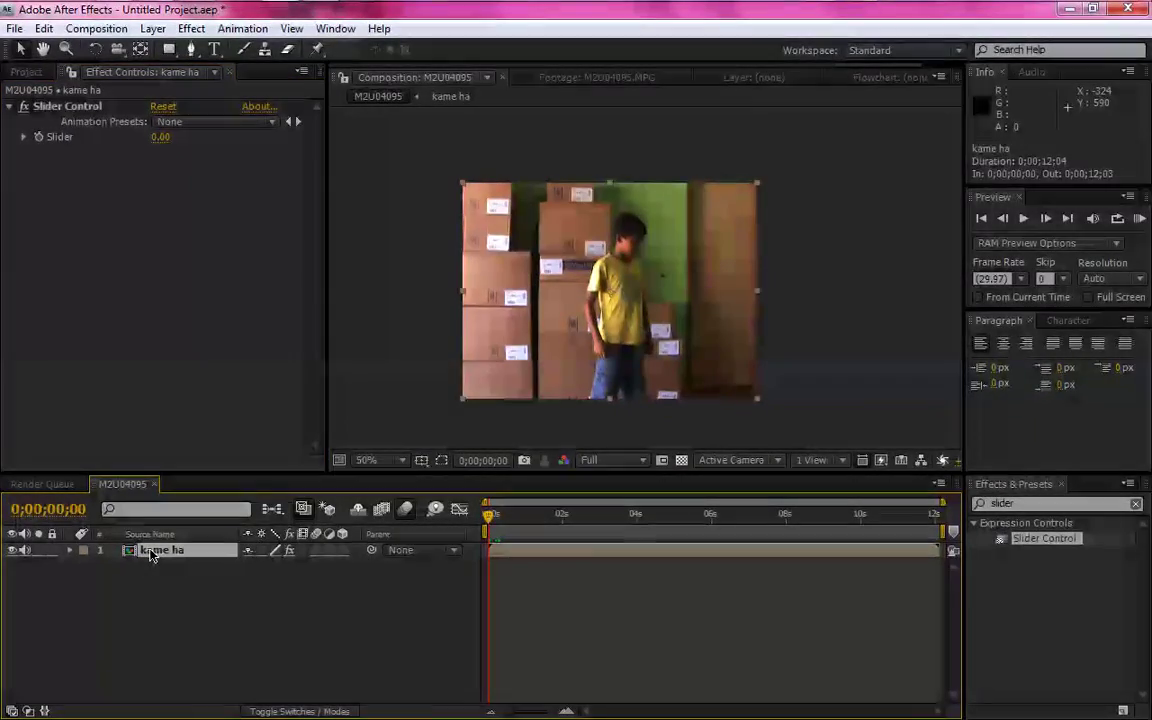
click(116, 565)
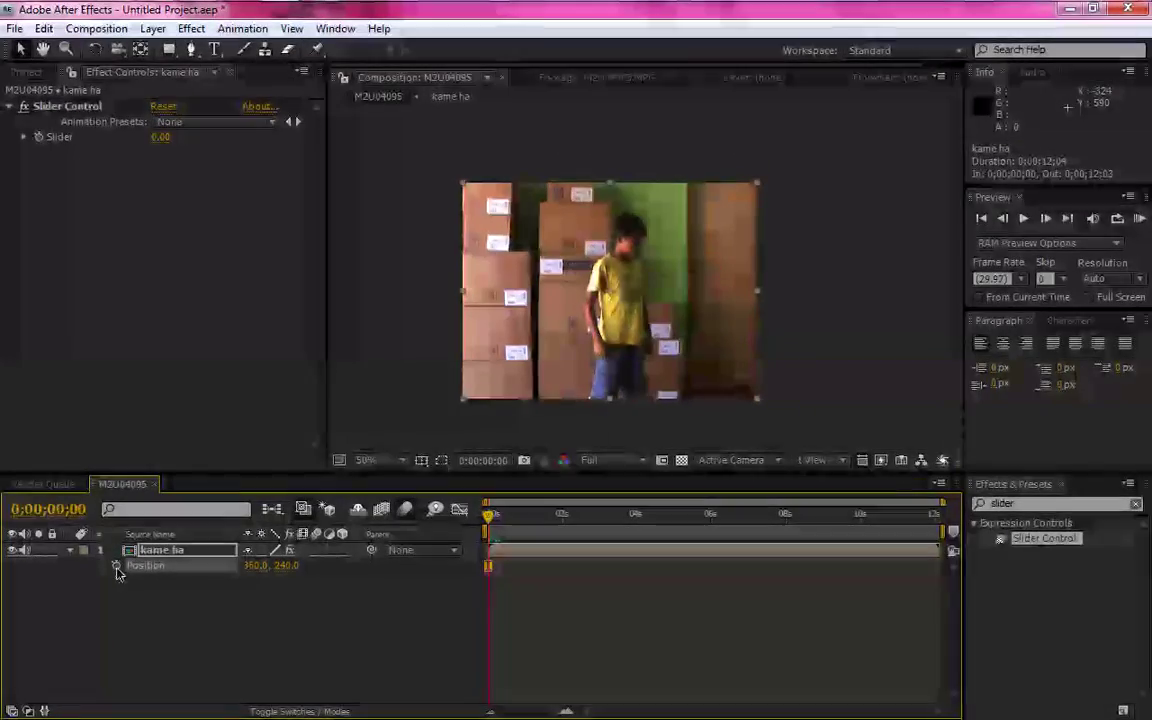
alt+click(116, 565)
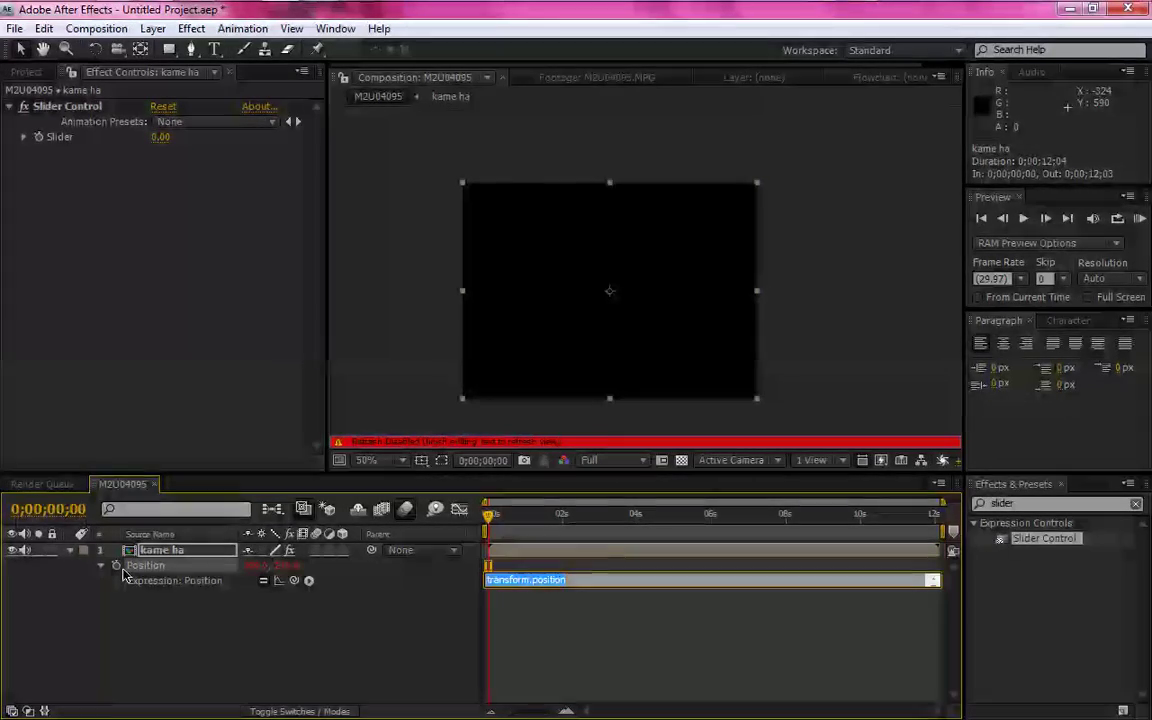
text(wiggle)
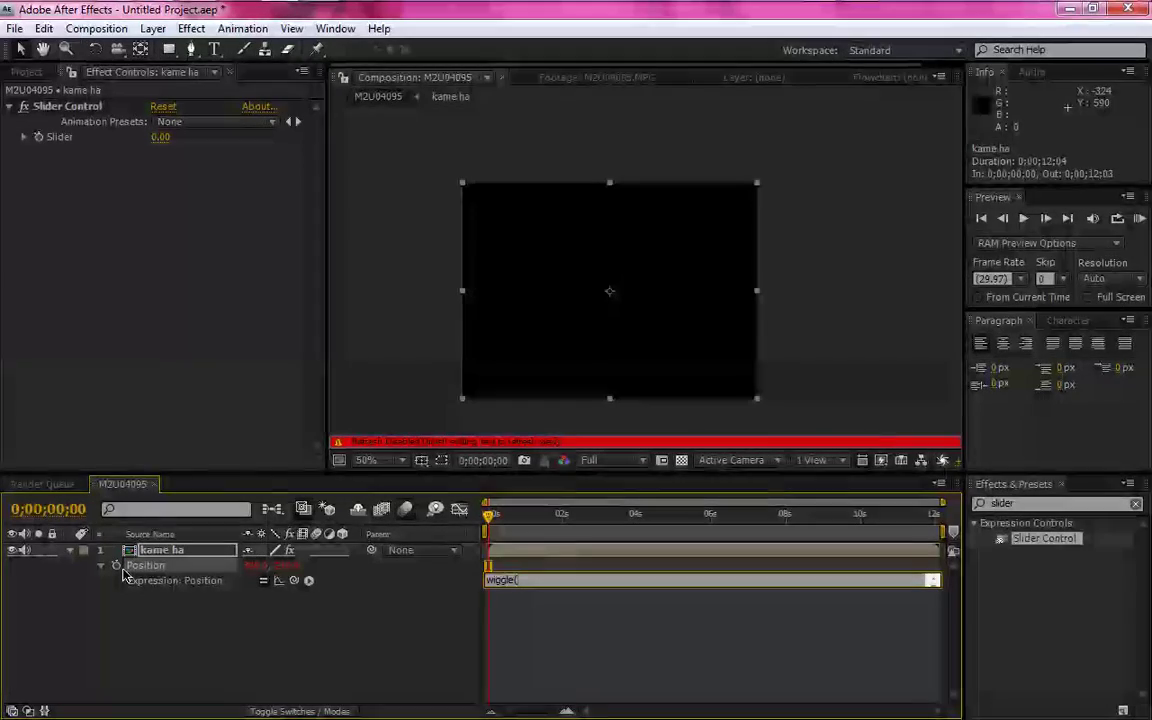
text((5)
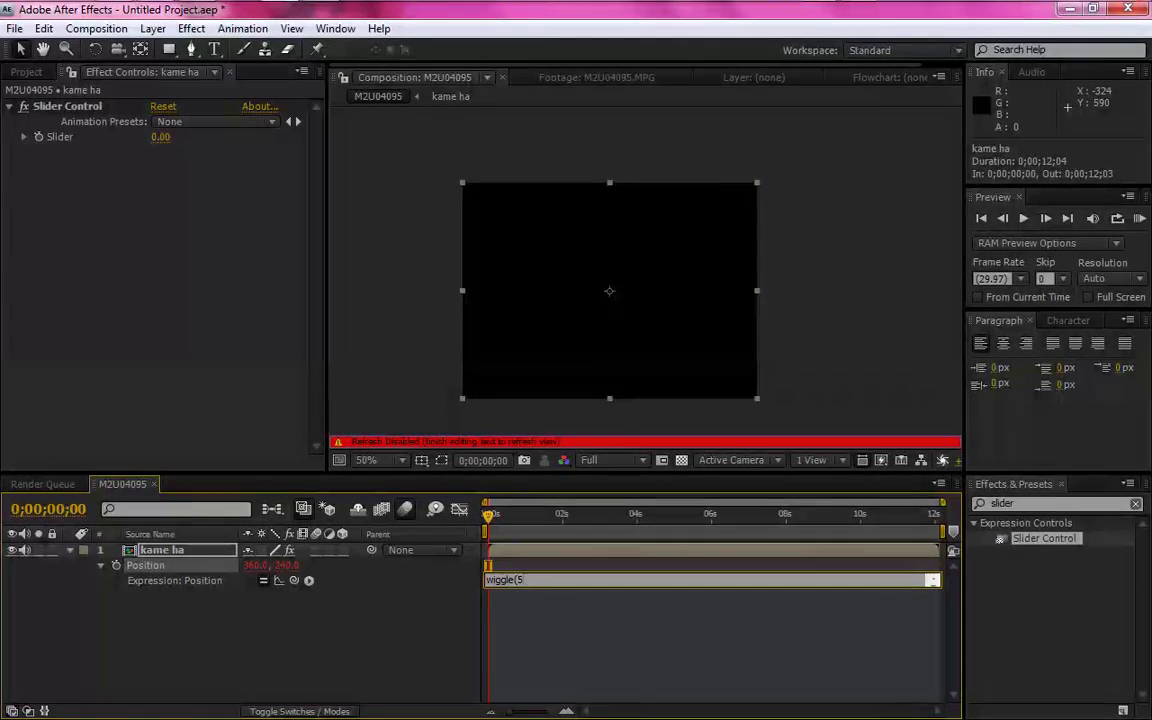
text(,)
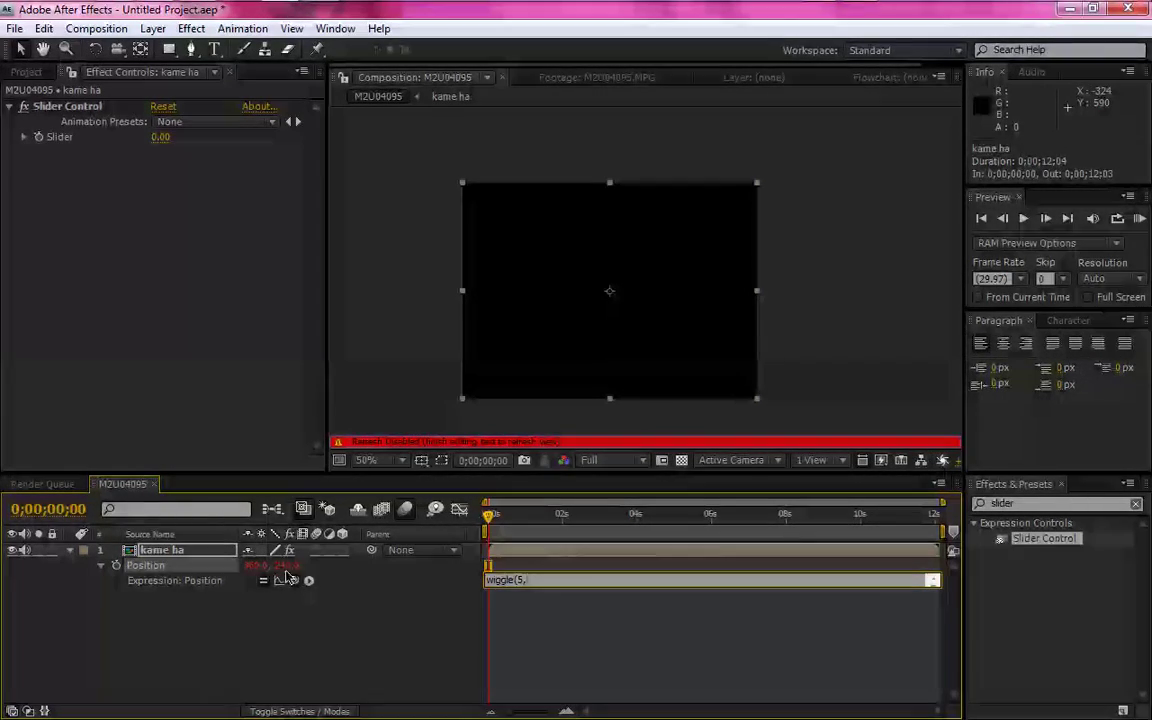
drag(245, 459, 60, 141)
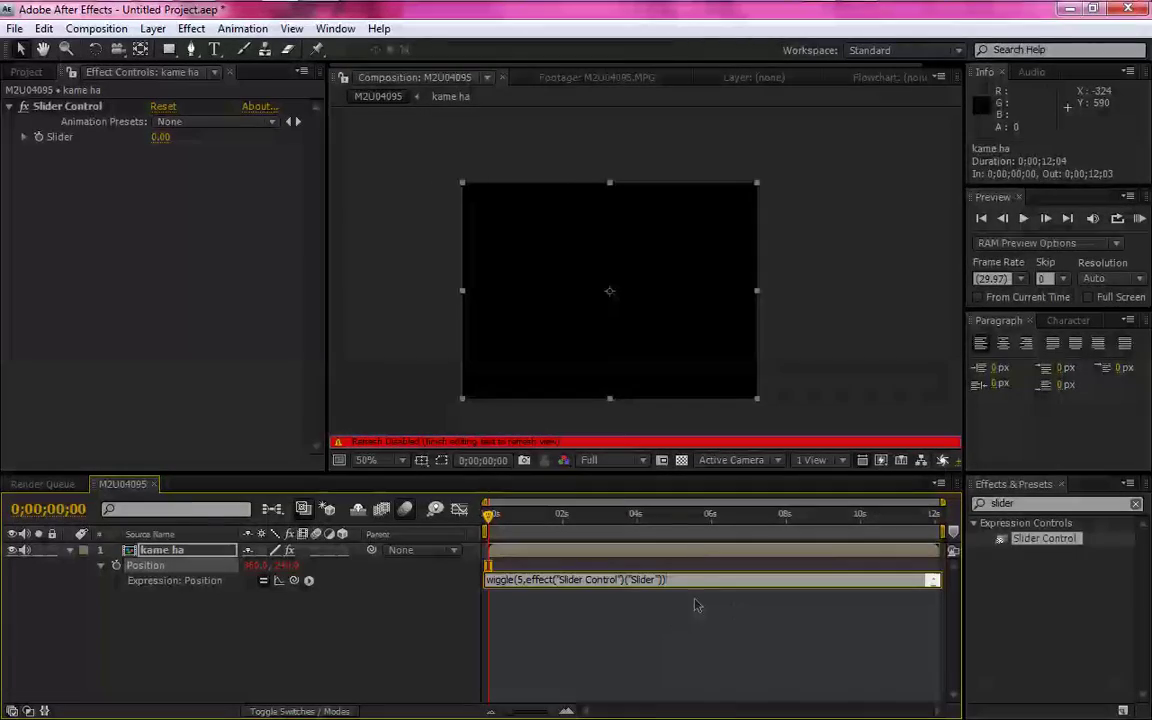
click(697, 605)
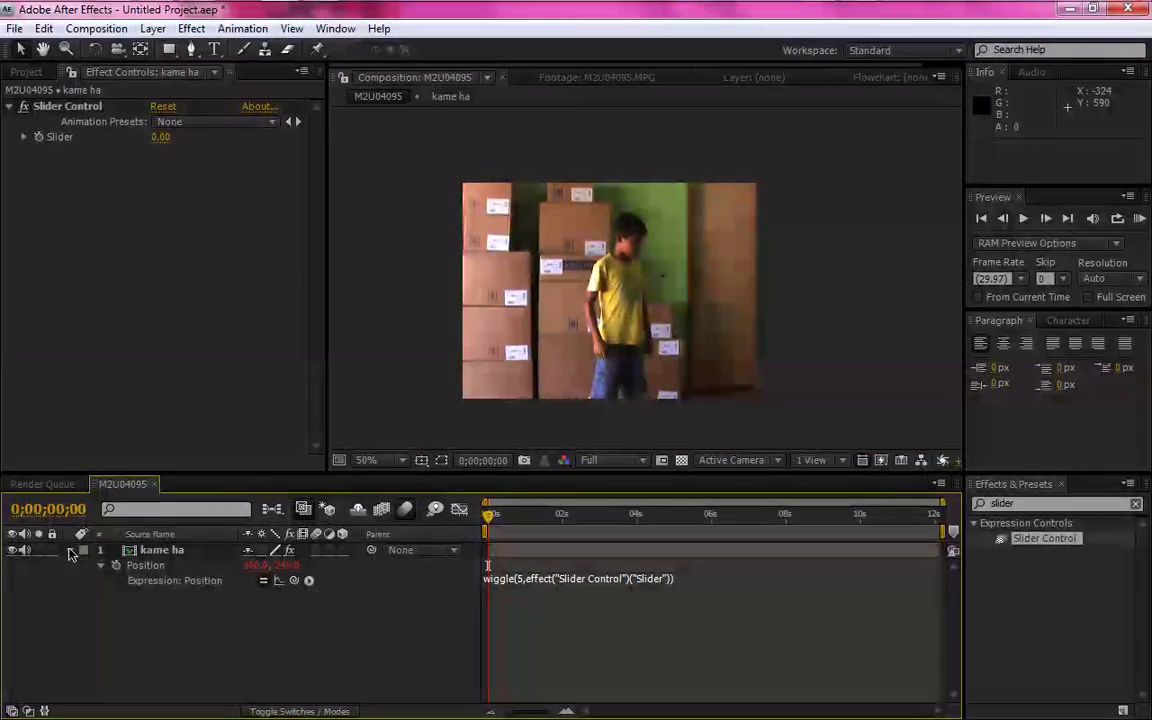
Reveal the kame ha layer's Slider property and keyframe it at 0 at 0;00;07;10
click(70, 551)
click(140, 551)
key(e)
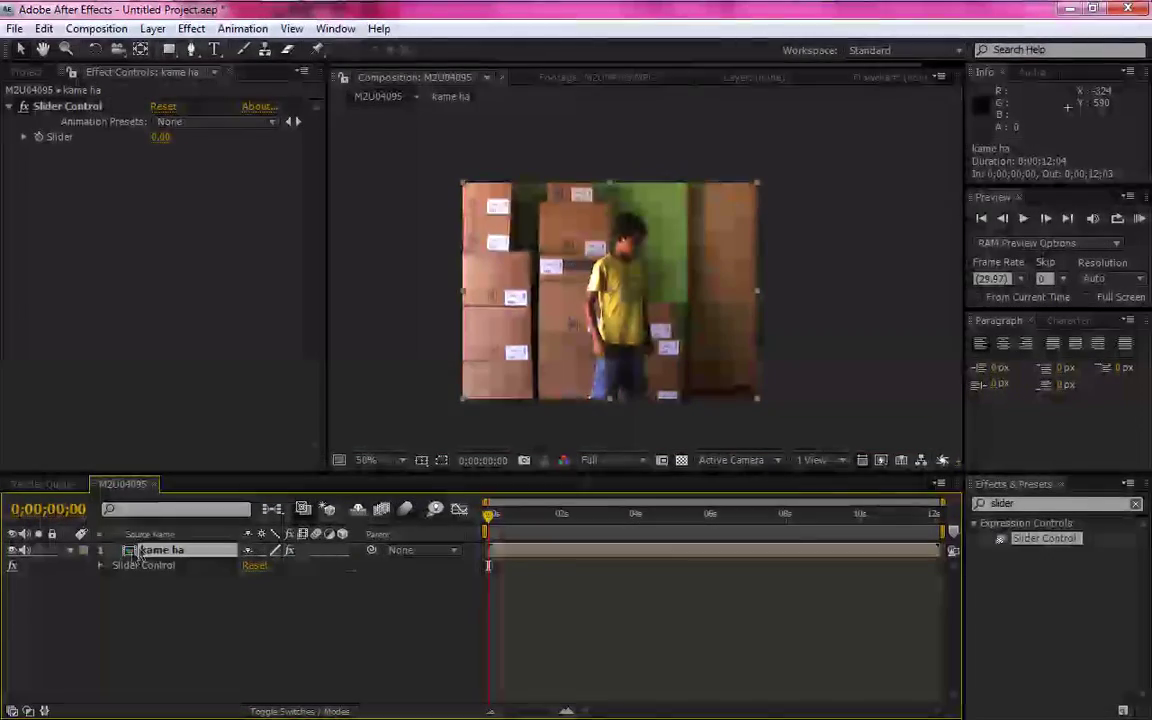
click(100, 566)
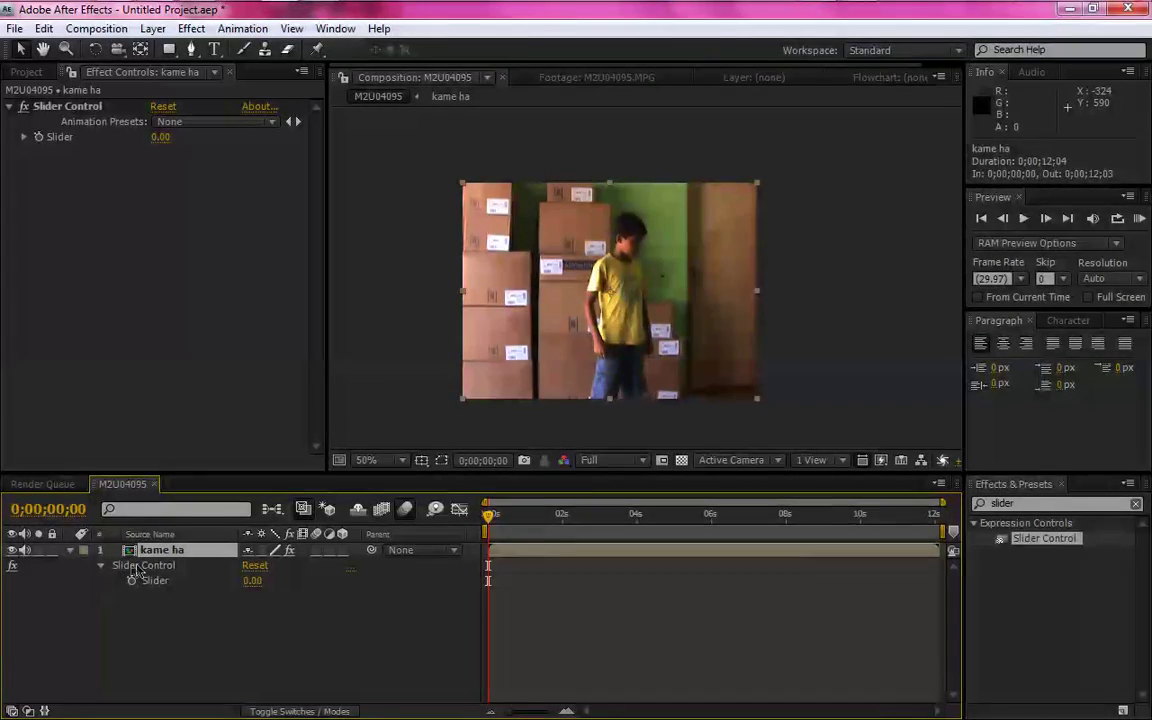
drag(487, 518, 761, 515)
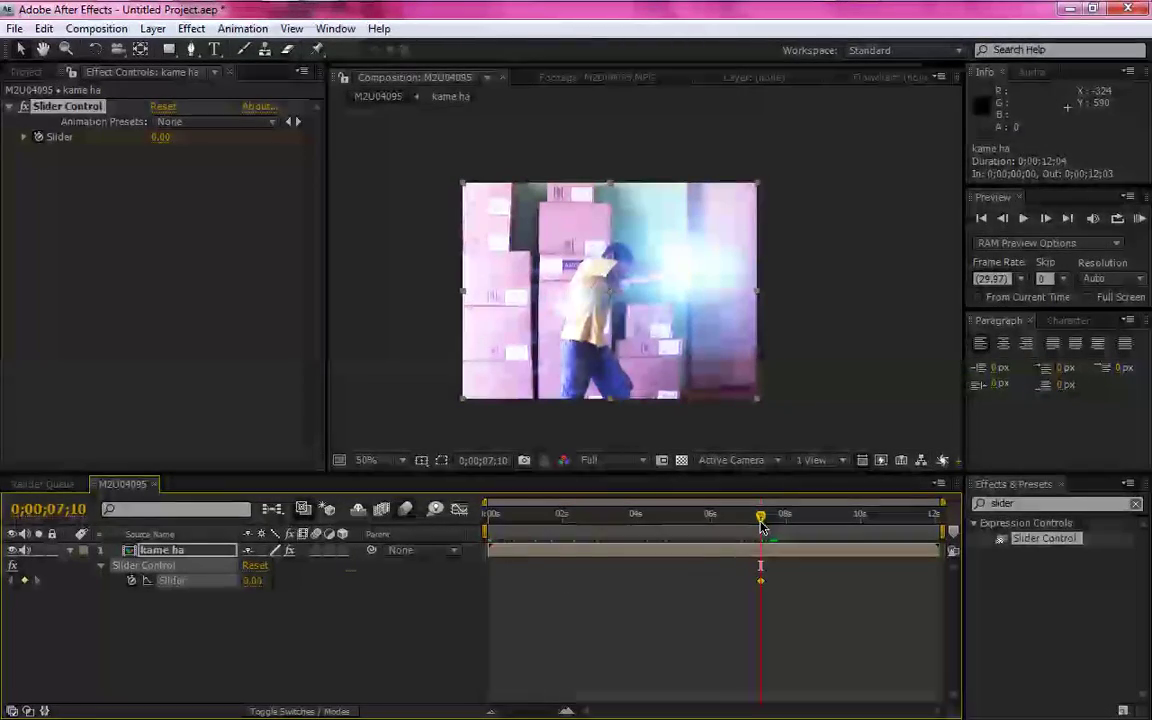
Set the kame ha layer's Slider to 15 at 0;00;07;16
drag(760, 522, 770, 522)
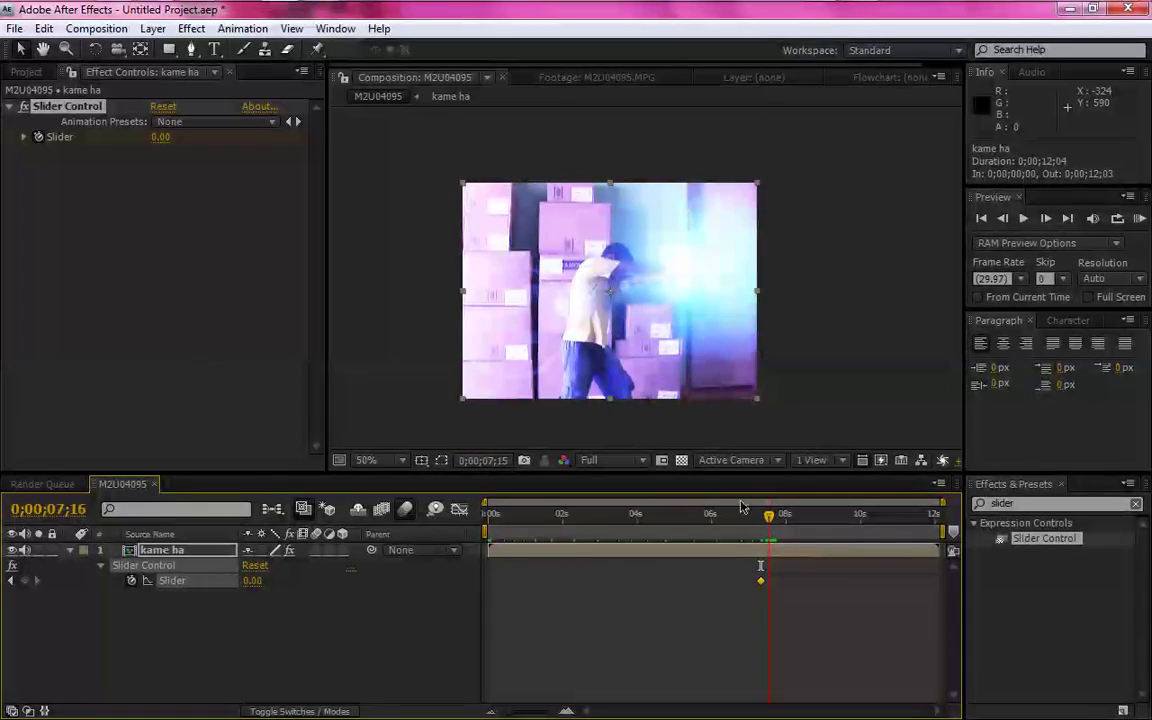
click(160, 137)
text(16)
key(Return)
text(15)
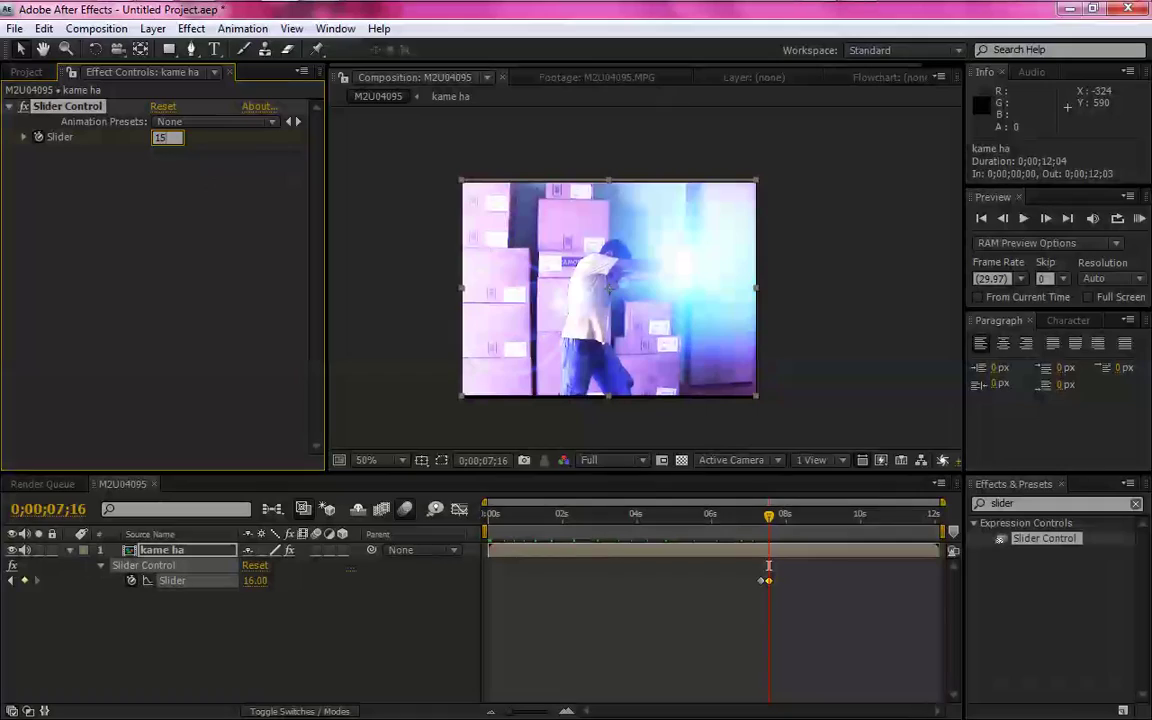
key(Return)
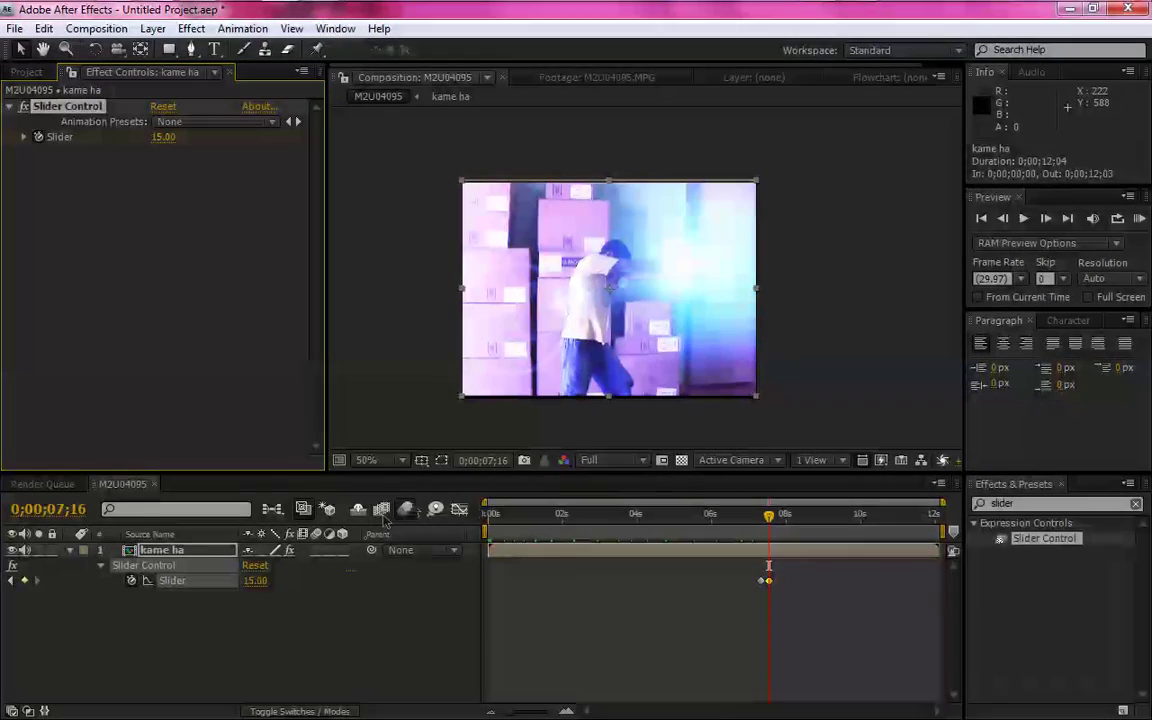
Add a Slider keyframe holding 15 at 0;00;10;18, and reset the Slider to 0 at 0;00;10;26
click(760, 519)
drag(760, 519, 880, 543)
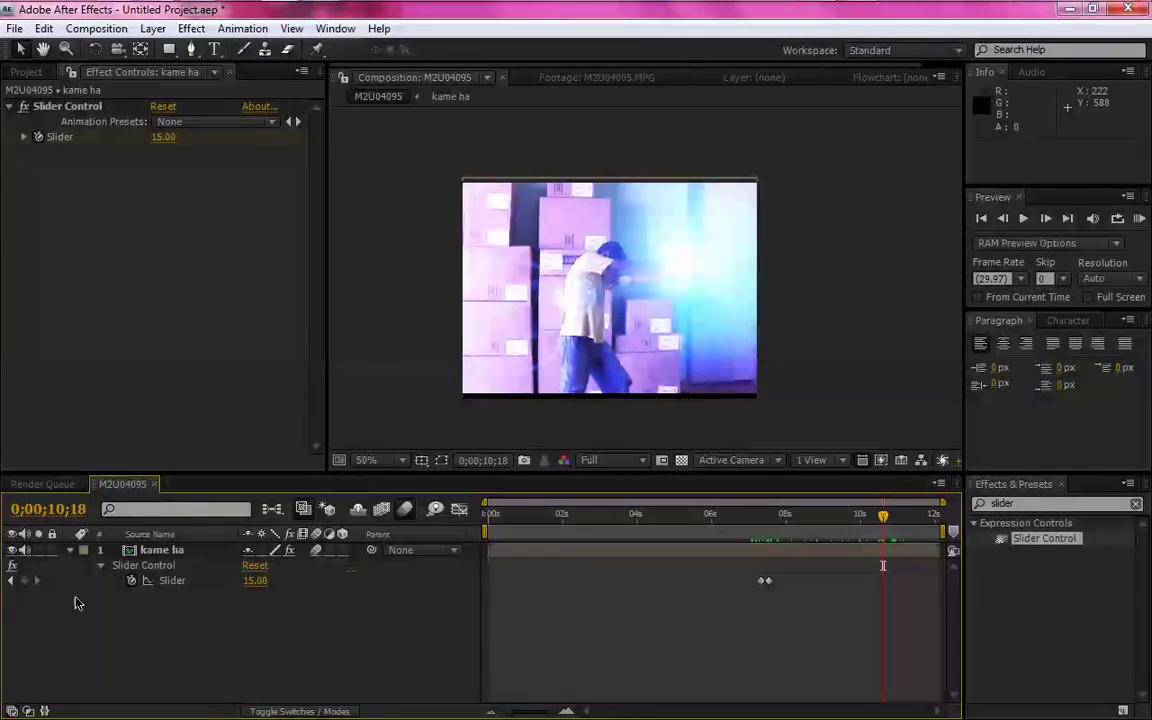
click(25, 581)
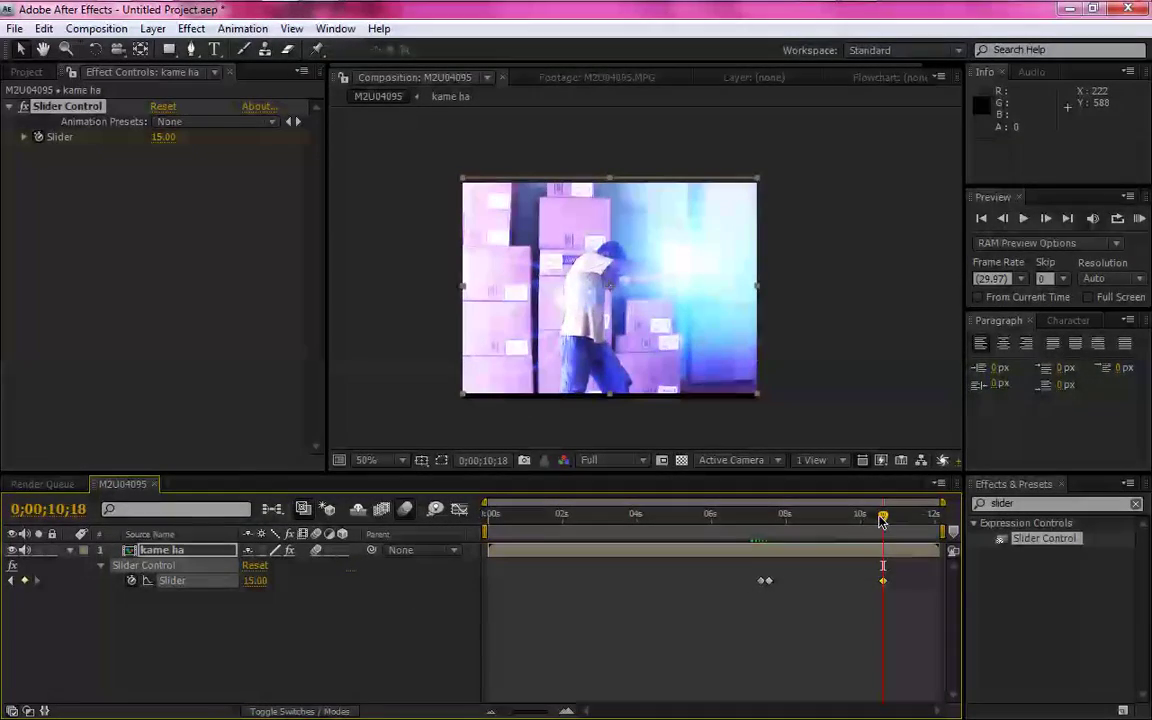
drag(886, 527, 898, 527)
click(162, 106)
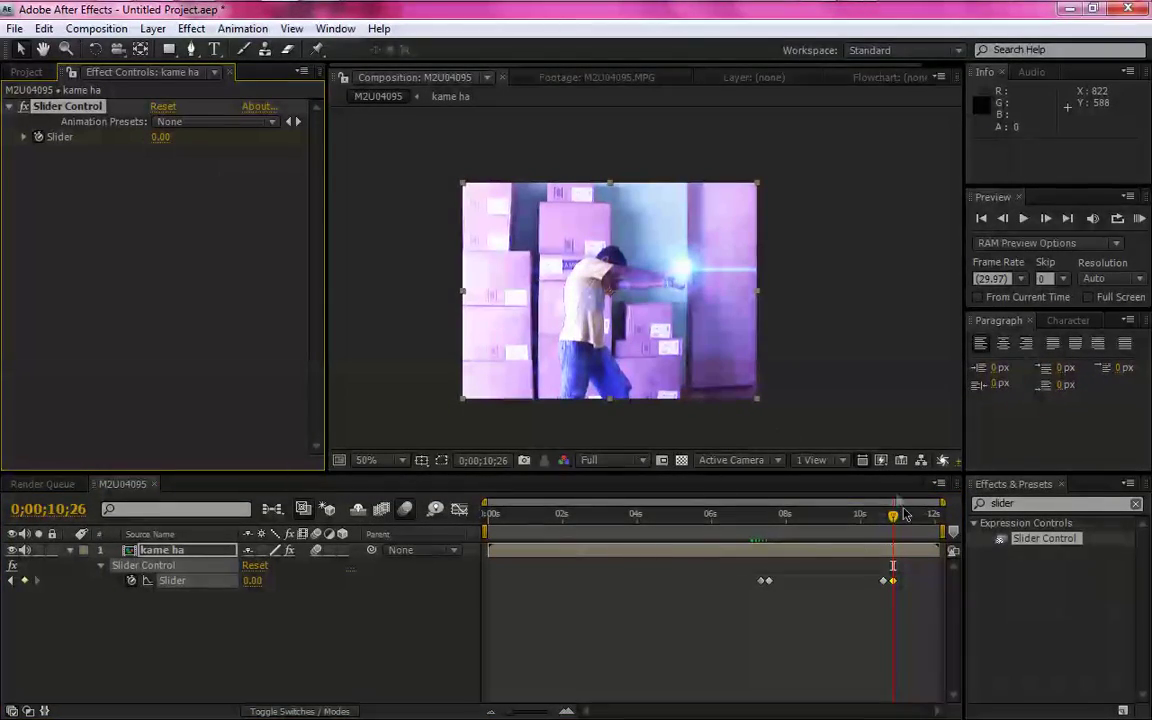
Scrub through the camera shake to check it and mute the kame ha layer's audio
drag(800, 515, 914, 545)
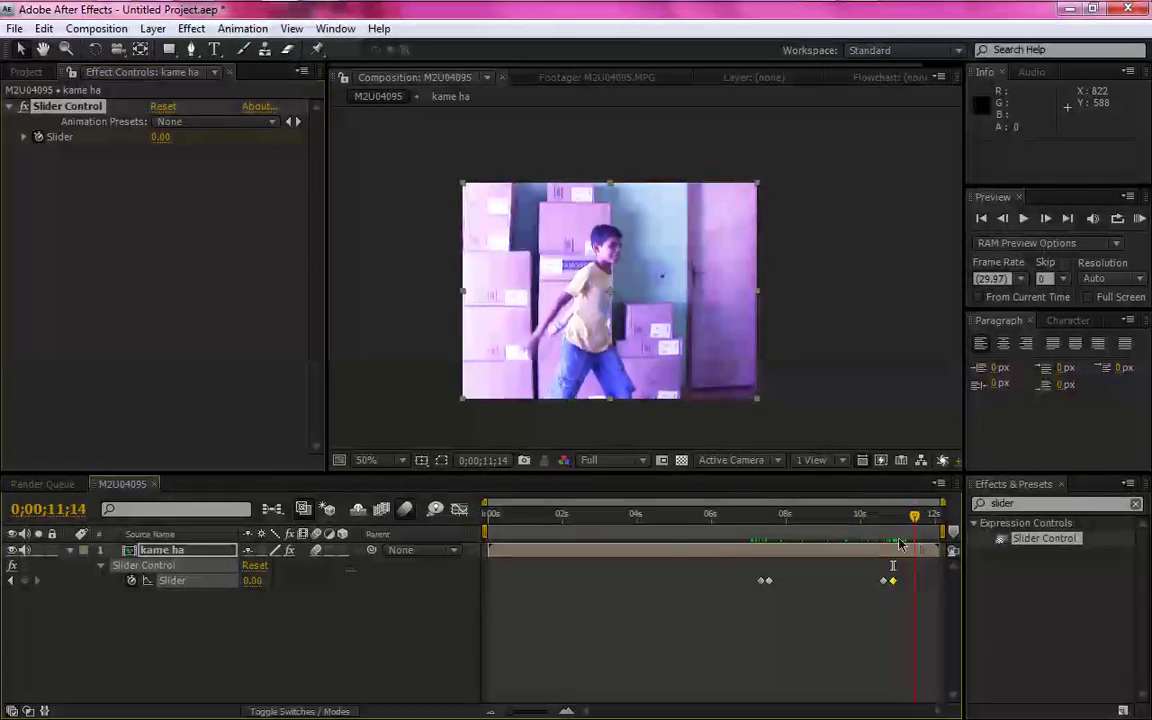
click(13, 550)
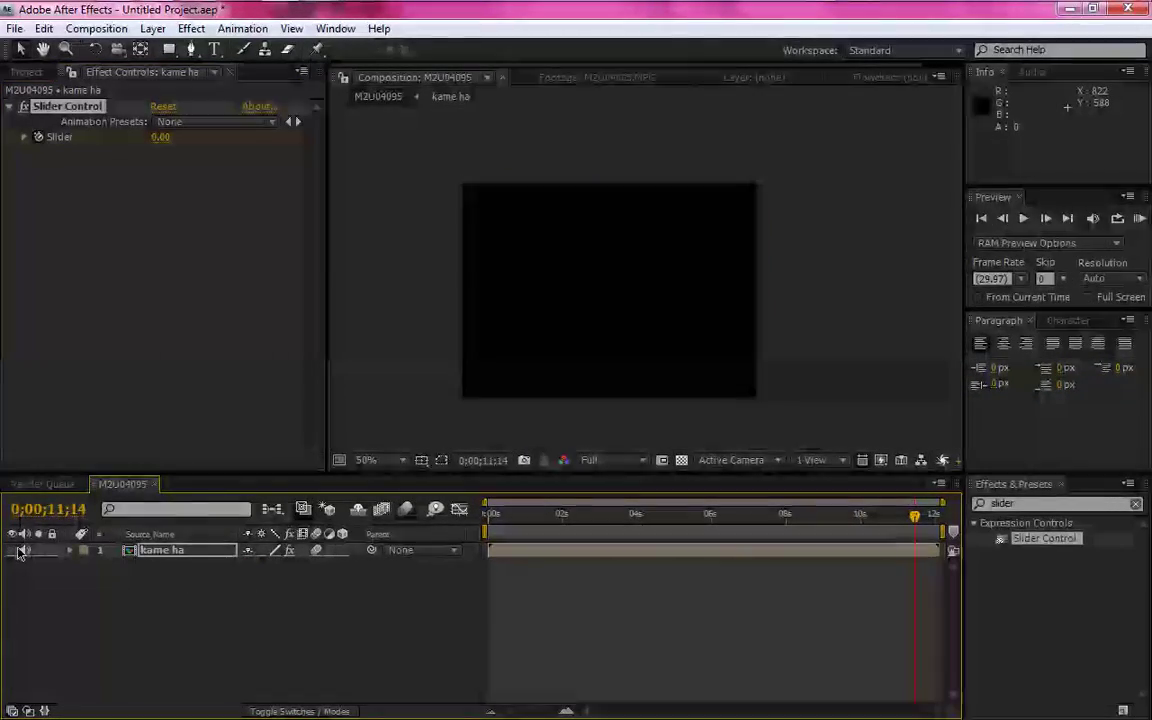
click(13, 550)
click(103, 622)
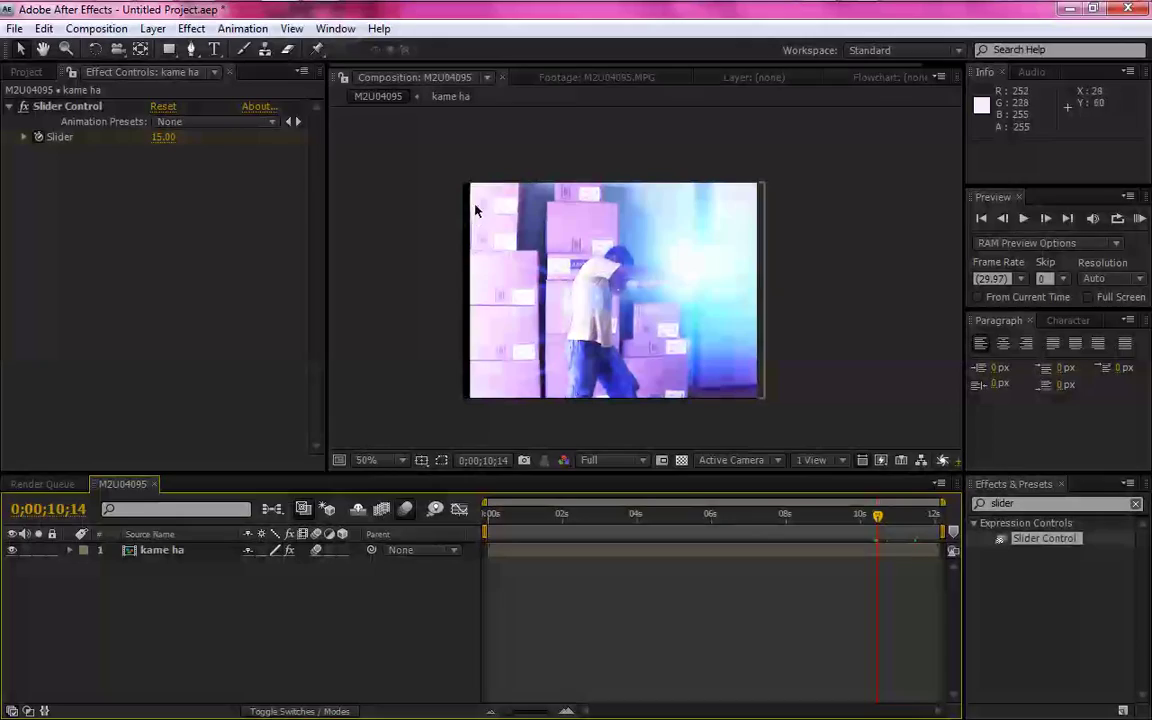
Apply Motion Tile to the kame ha layer with Output Width 210, Output Height 240 and Mirror Edges enabled
click(1015, 505)
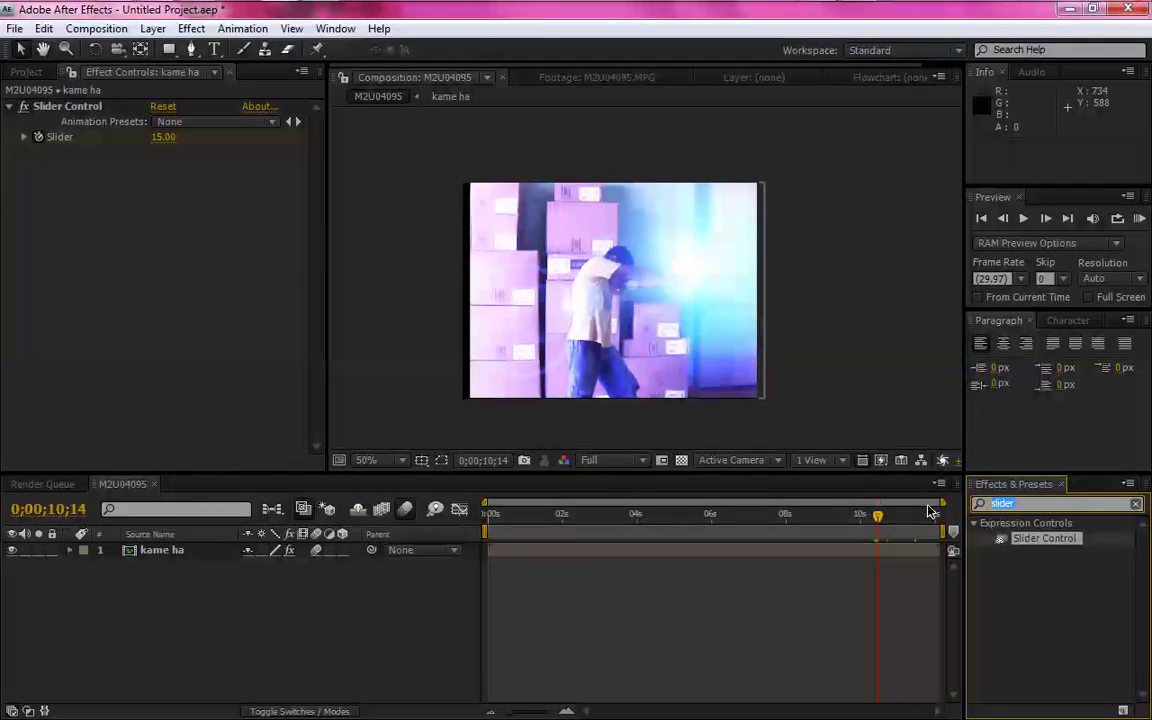
text(motion)
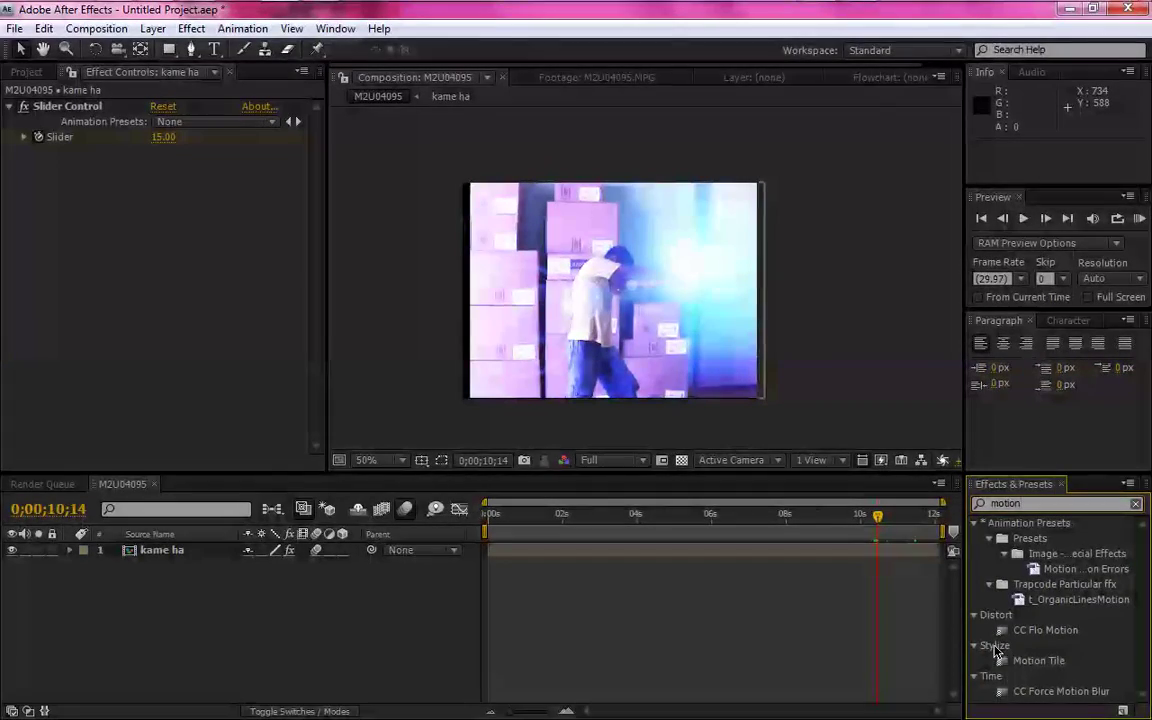
click(1022, 663)
drag(1030, 667, 782, 549)
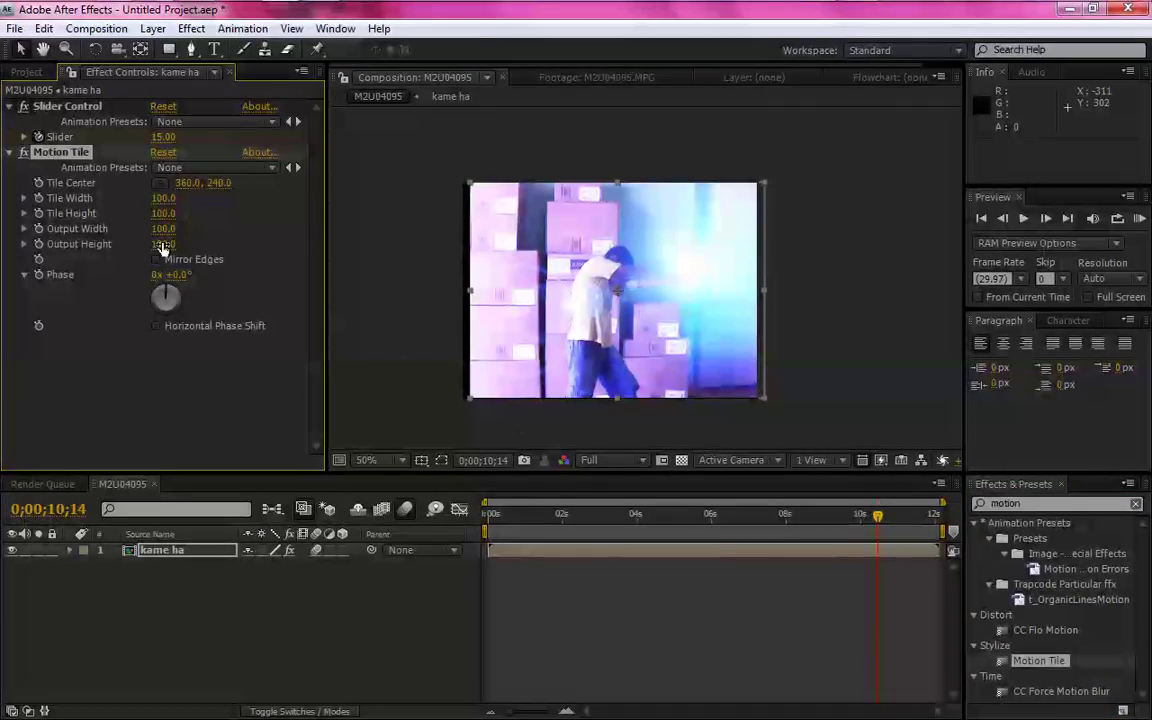
mouse_move(161, 245)
mouse_down()
mouse_move(176, 232)
mouse_move(162, 233)
mouse_up()
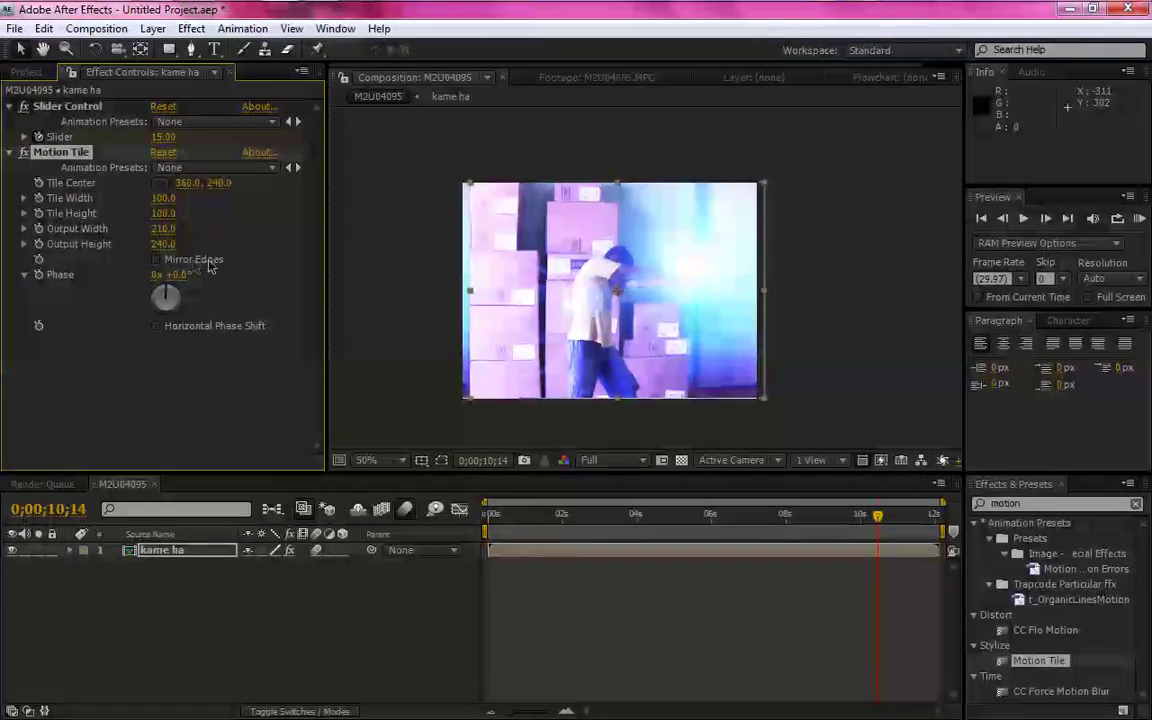
click(157, 261)
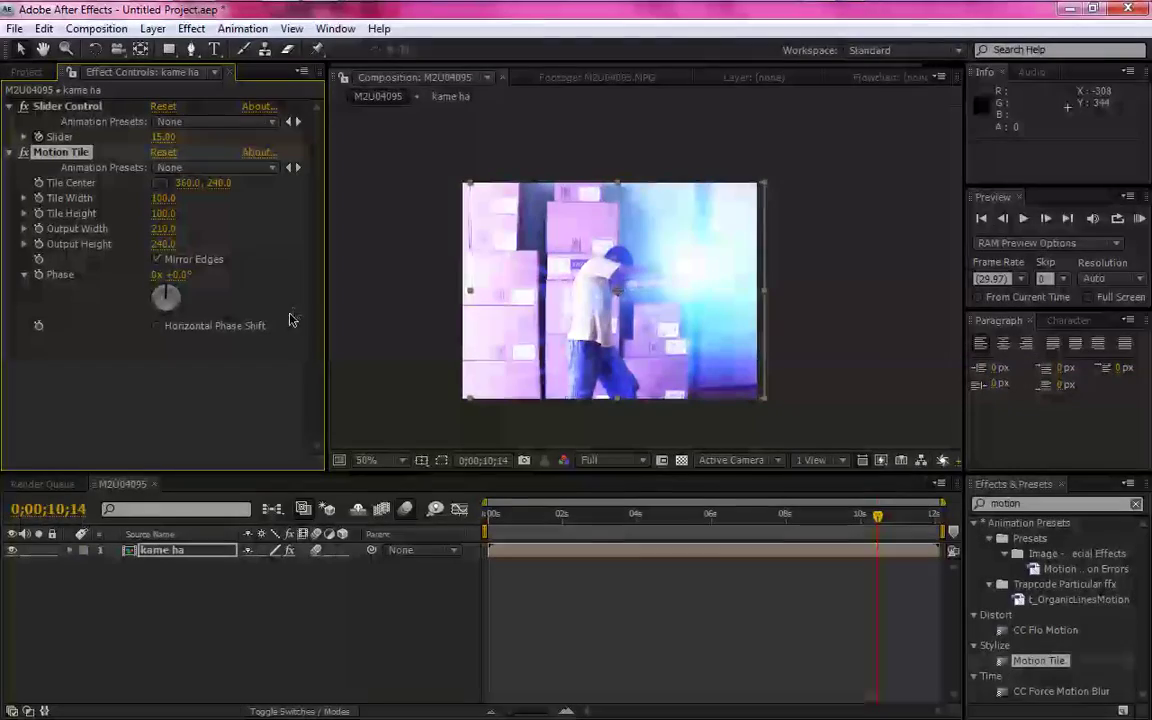
Scrub to 0;00;08;00 and play a RAM preview of the composition to check the tiled camera shake
drag(490, 514, 786, 550)
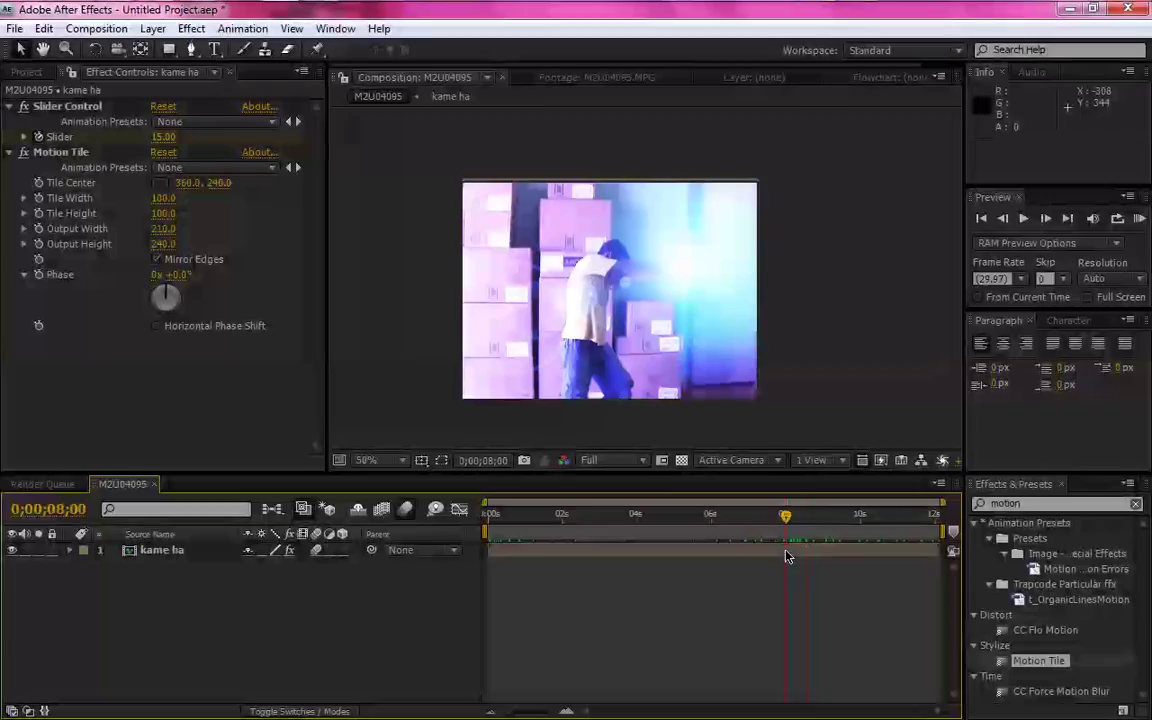
click(1143, 220)
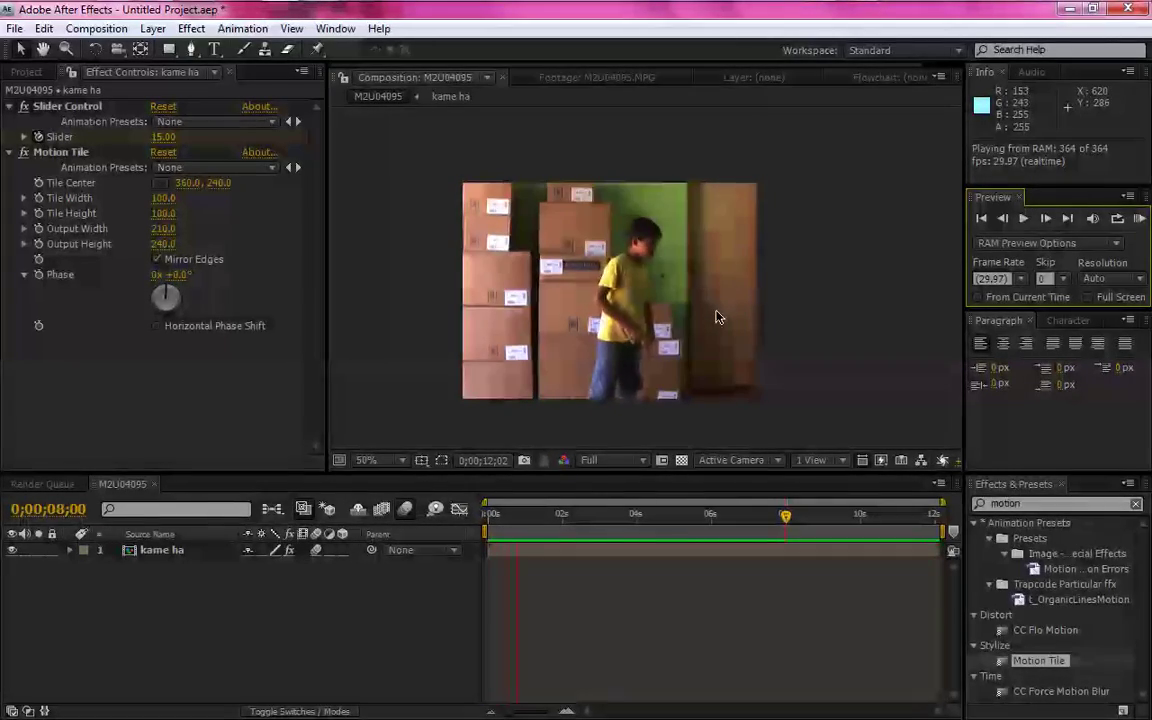
key(space)
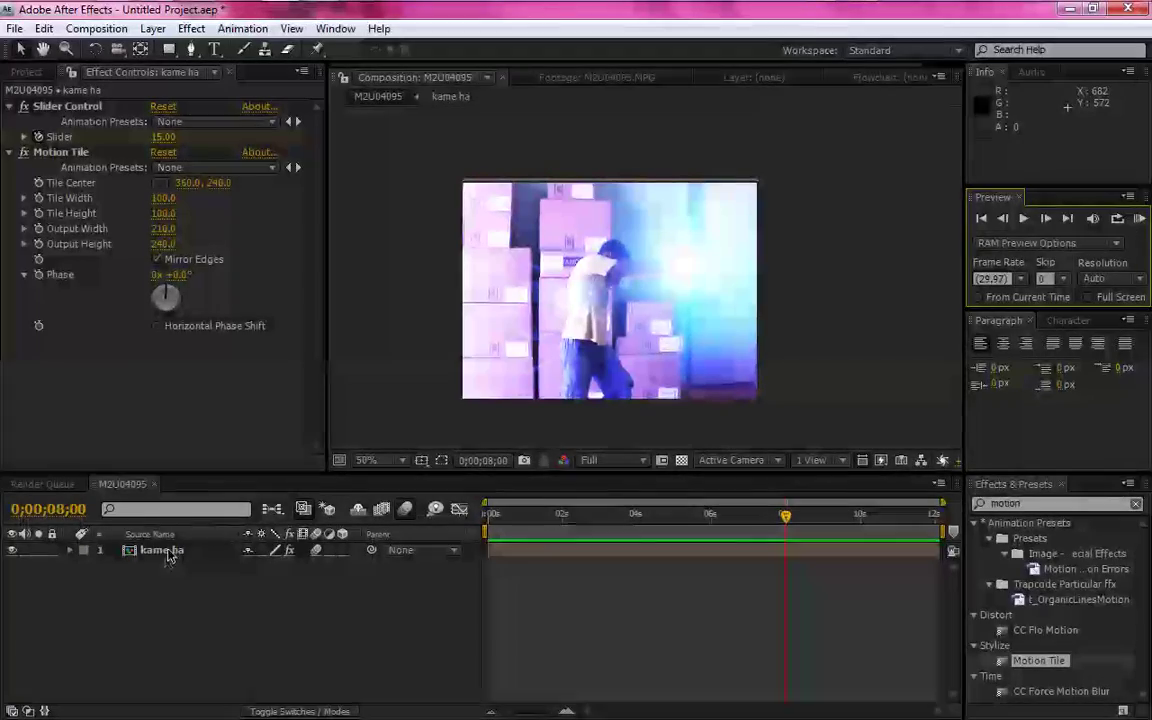
Open the kame ha composition and add a Curves keyframe on Adjustment Layer 1 at 0;00;10;18
double_click(166, 551)
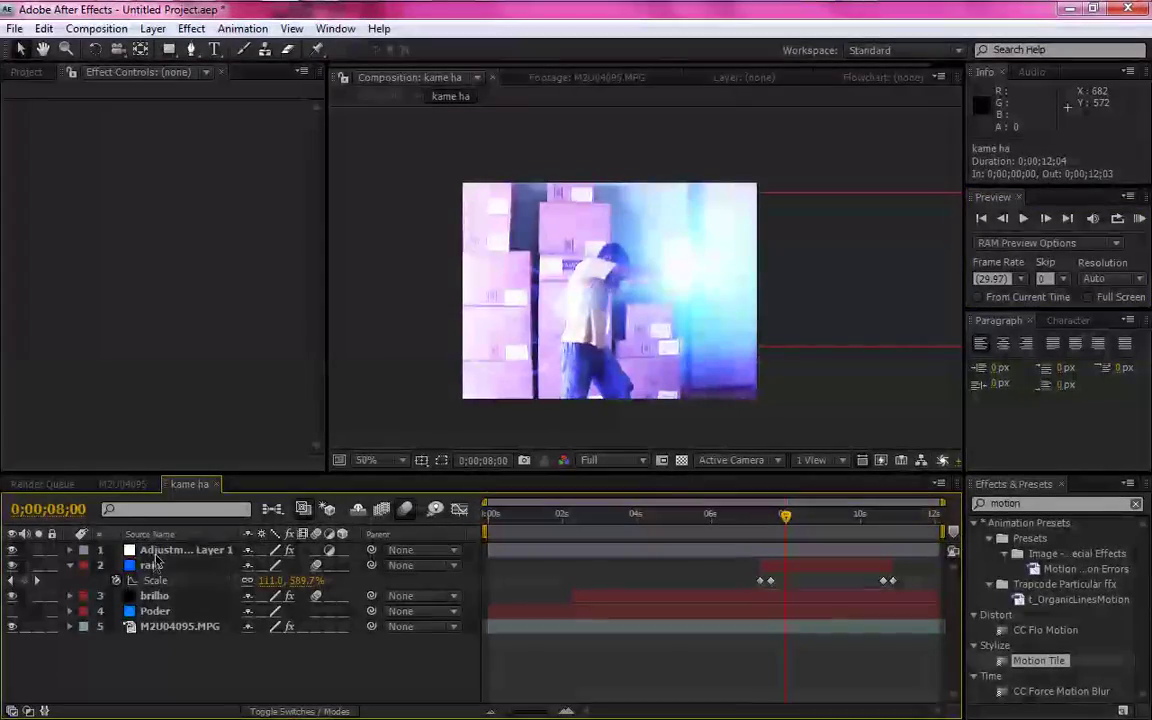
click(160, 551)
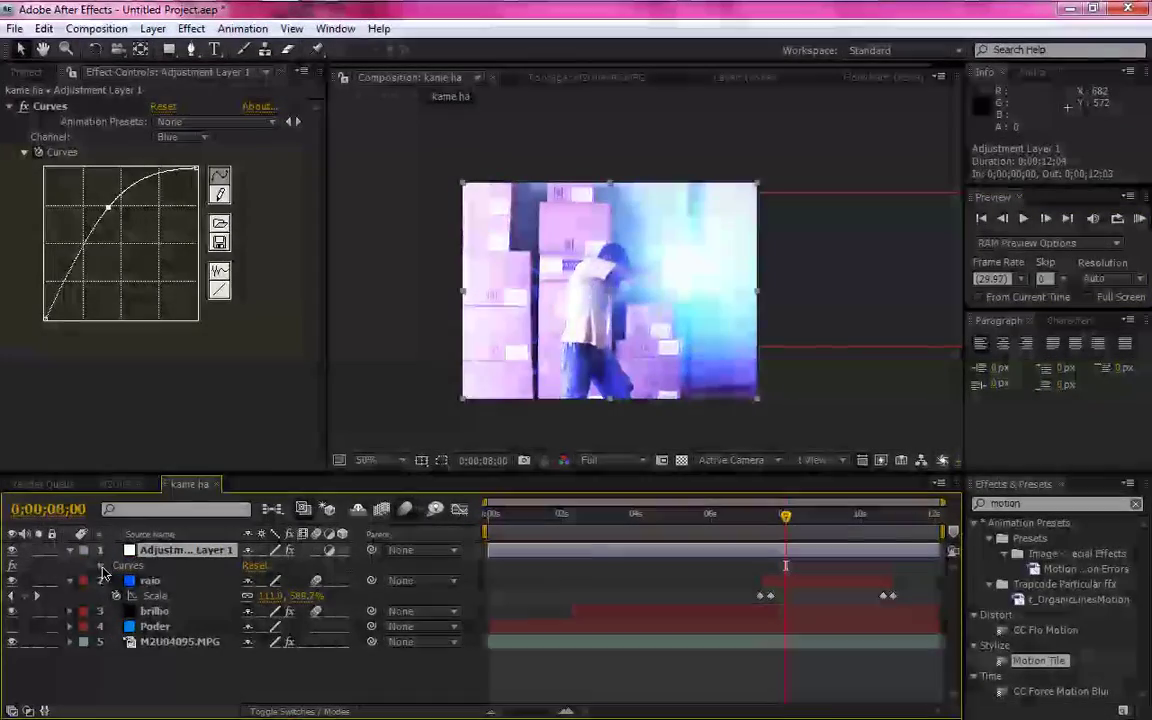
click(101, 566)
drag(786, 518, 859, 517)
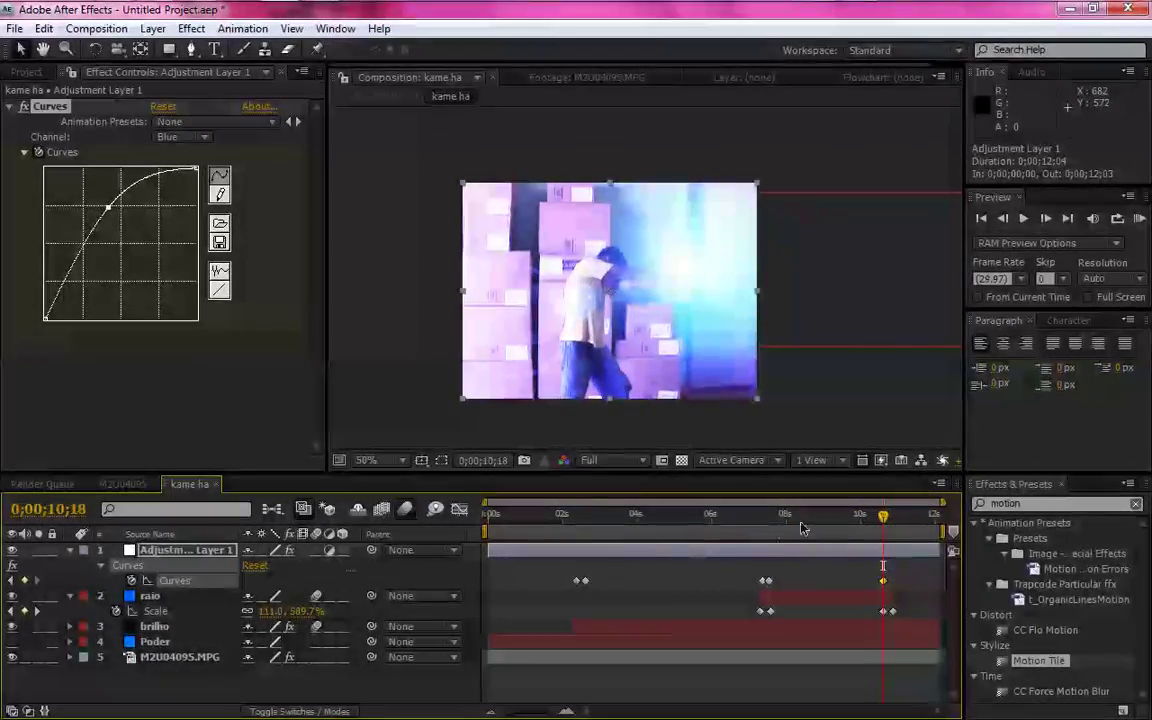
Reset Adjustment Layer 1's Curves at 0;00;10;26 and scrub to the end of the composition to check the colour change
drag(883, 517, 892, 520)
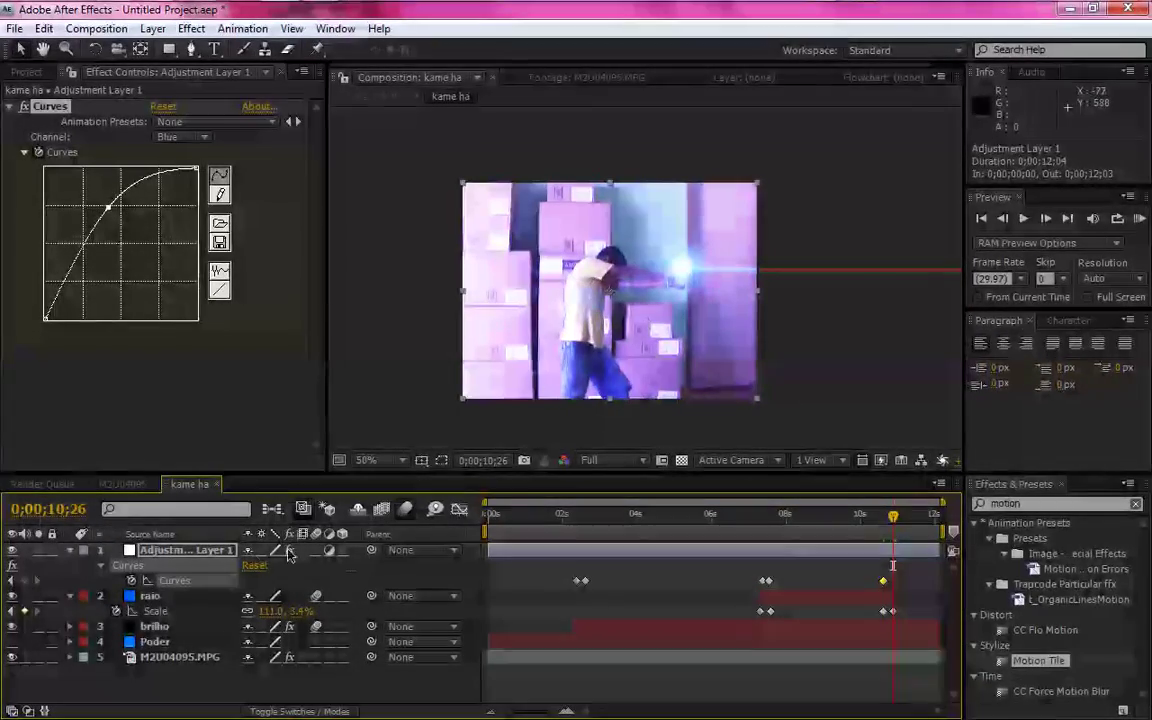
click(163, 107)
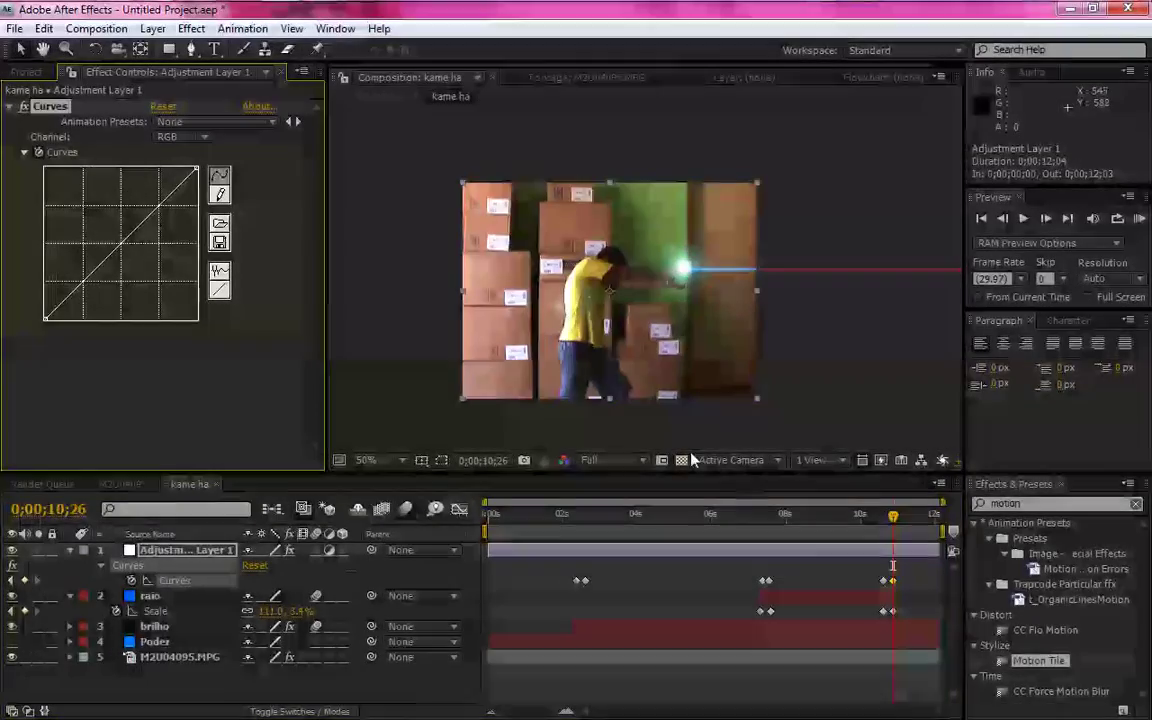
click(852, 516)
drag(878, 519, 950, 540)
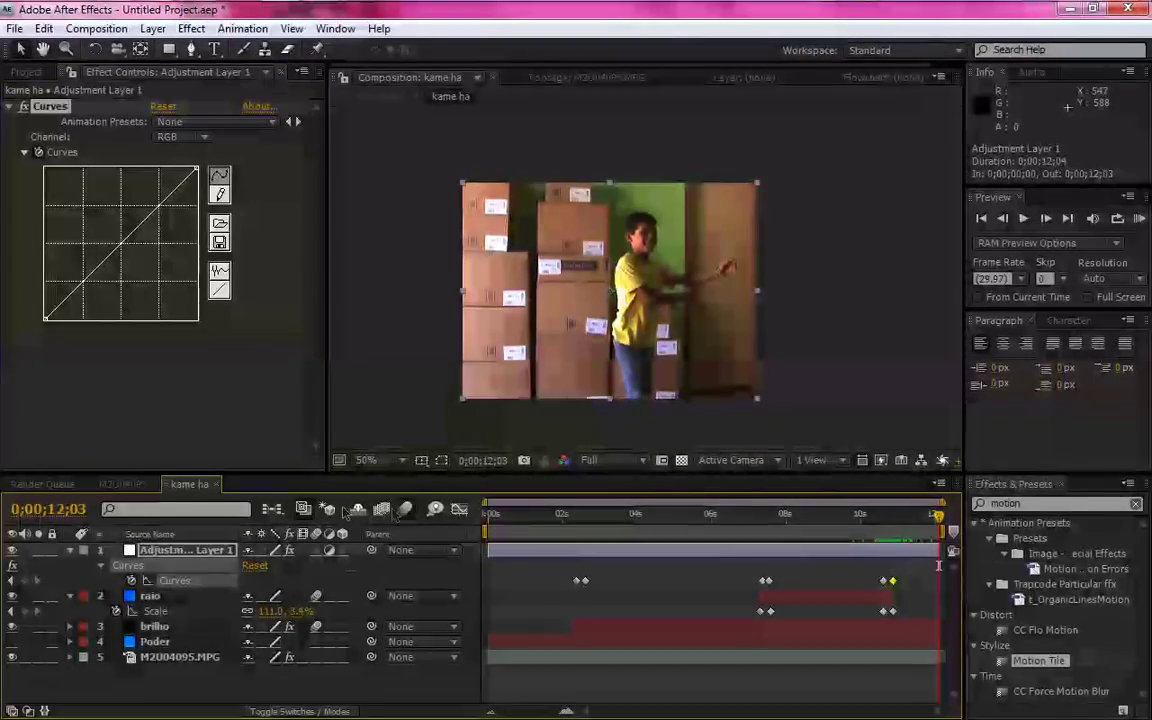